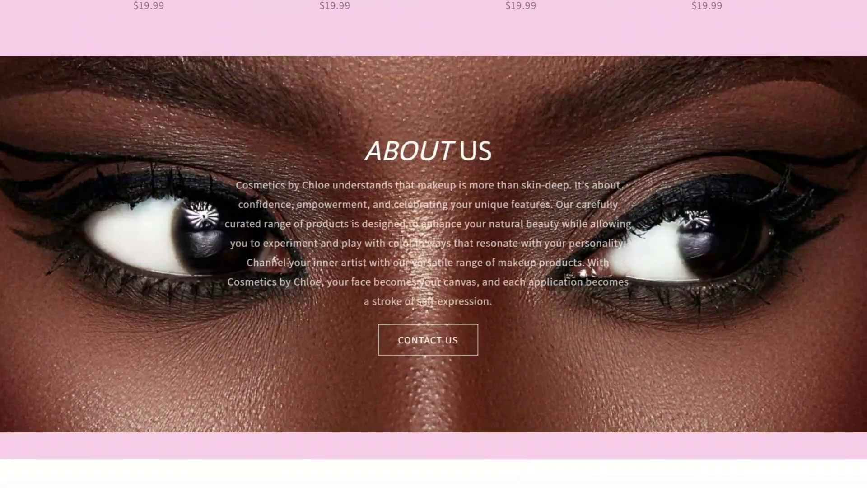
# Scroll through the finished Cosmetics by Chloe storefront preview
pyautogui.scroll(-20, 434, 243)
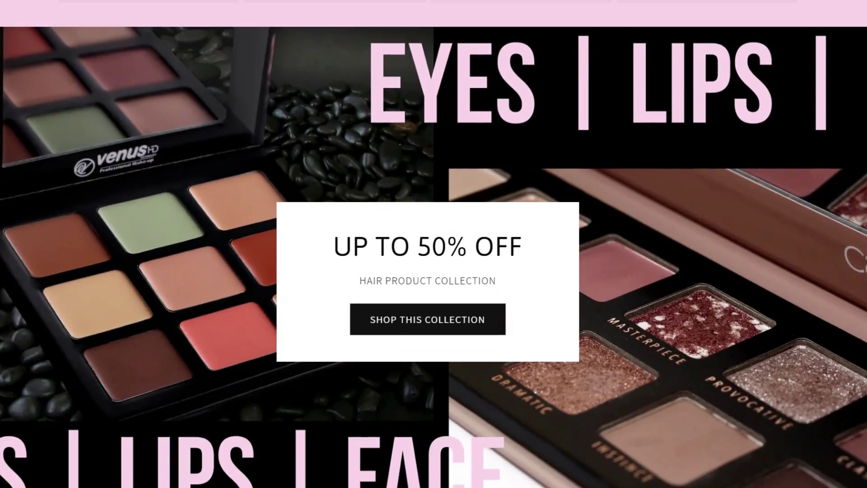
pyautogui.scroll(-15, 433, 243)
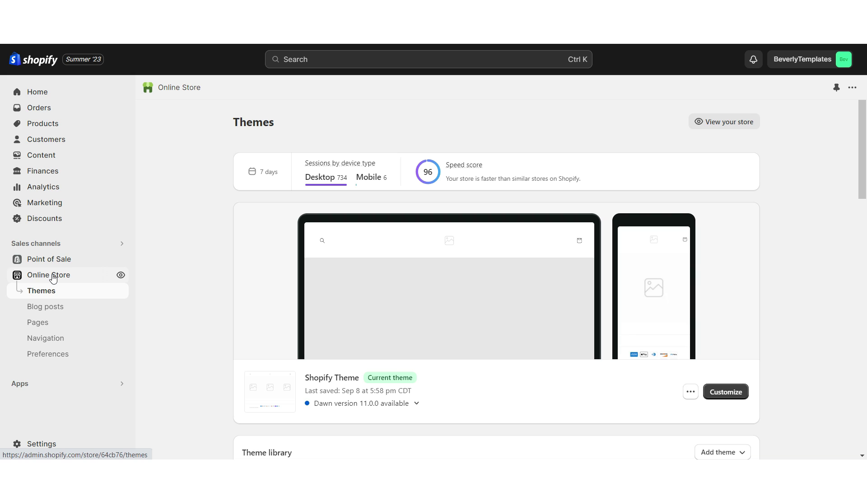
# Add Dawn from Popular free themes to the library and open it in the theme editor
pyautogui.scroll(-10, 308, 205)
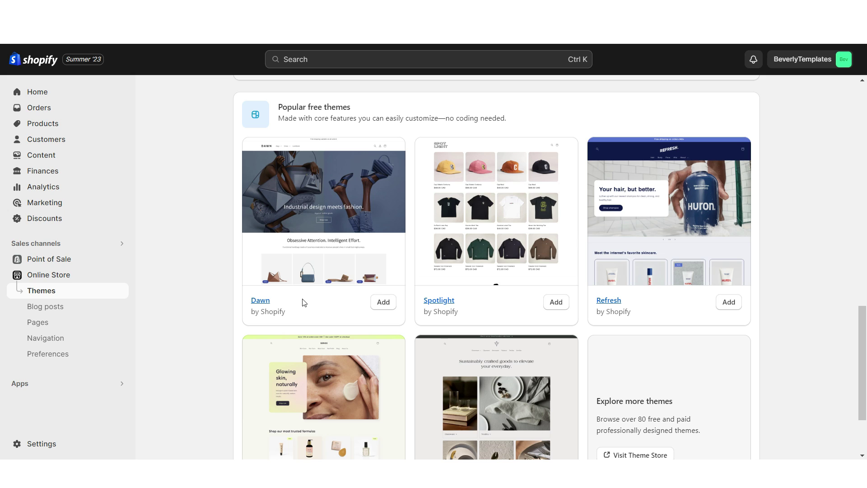
pyautogui.click(376, 303)
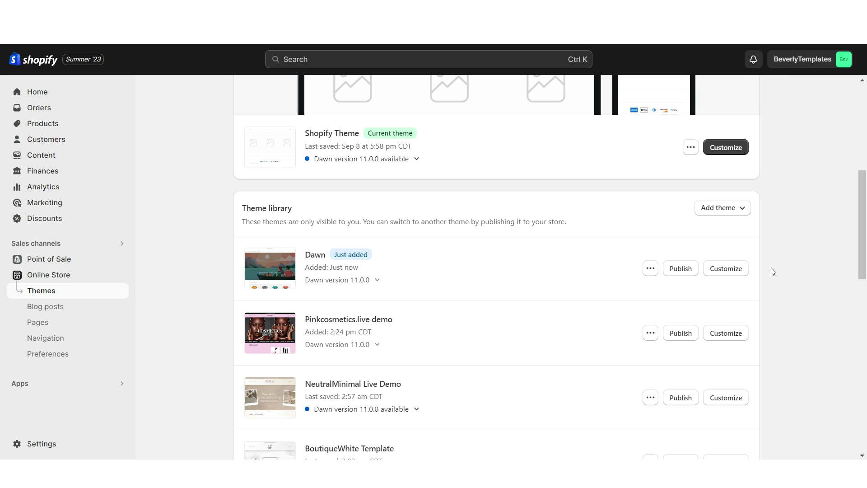
pyautogui.click(728, 269)
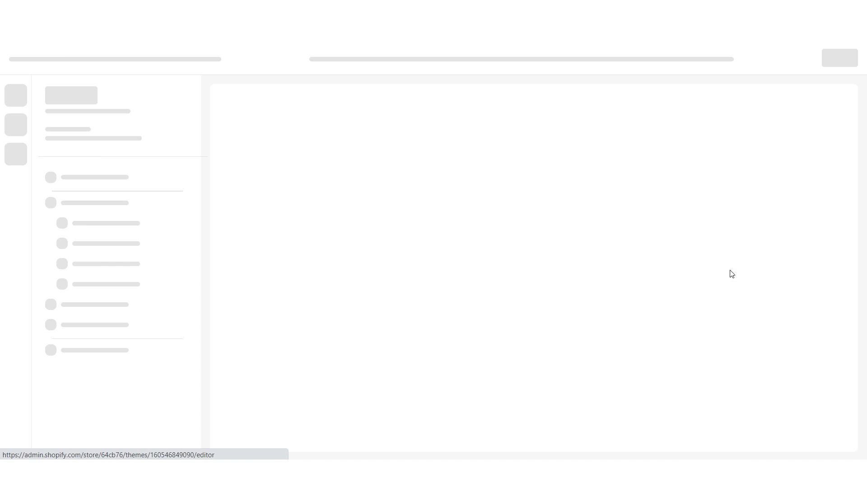
pyautogui.scroll(-10, 815, 176)
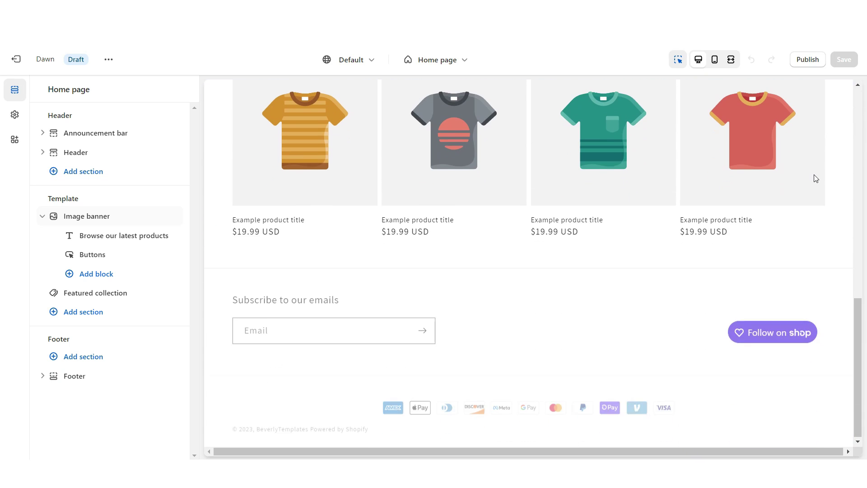
pyautogui.scroll(10, 814, 176)
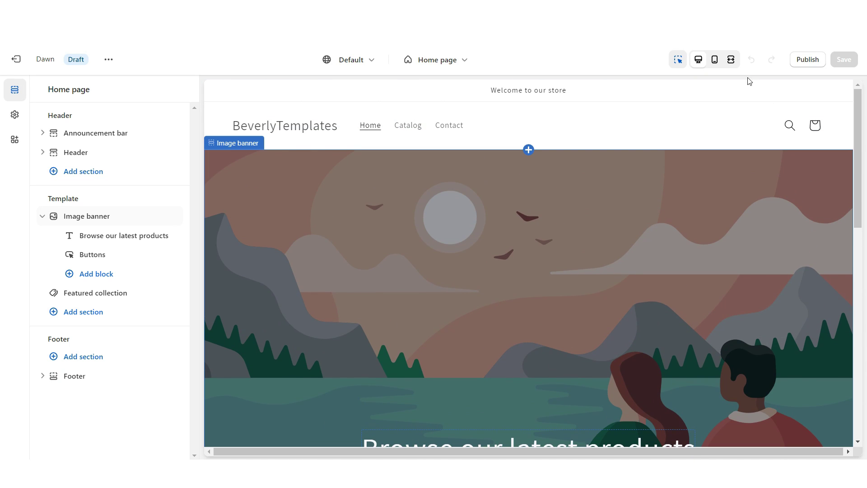
pyautogui.click(731, 59)
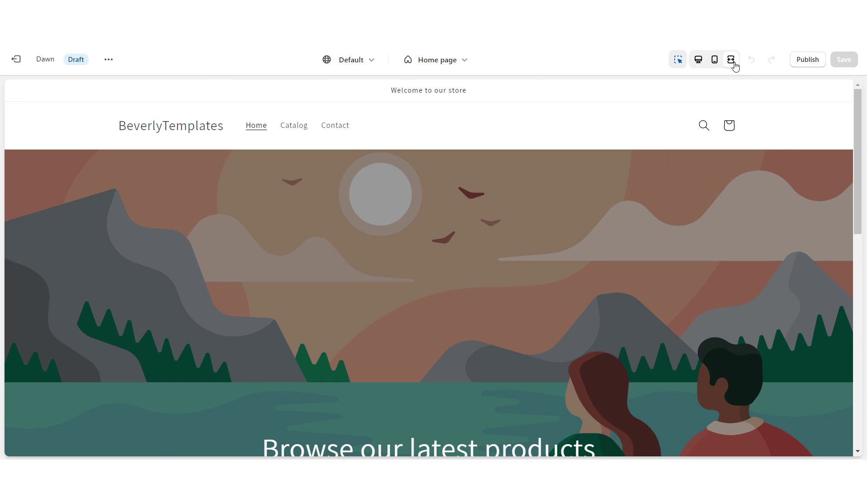
pyautogui.scroll(-8, 852, 109)
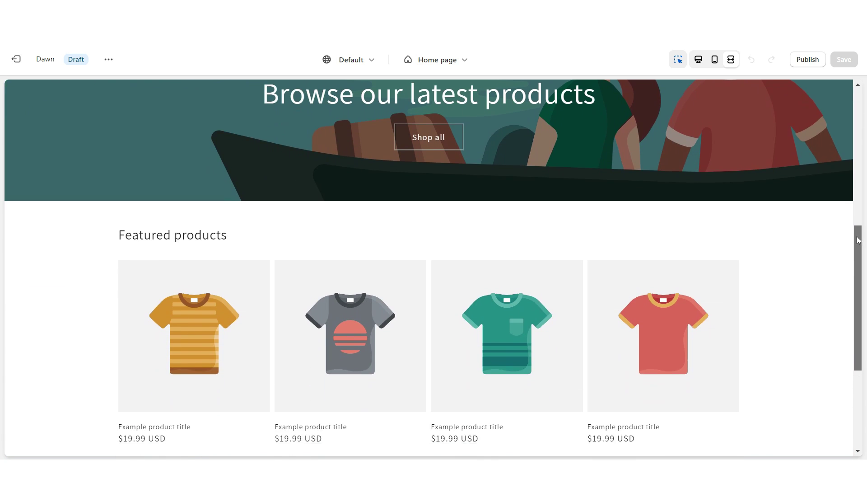
pyautogui.scroll(6, 850, 118)
pyautogui.click(714, 61)
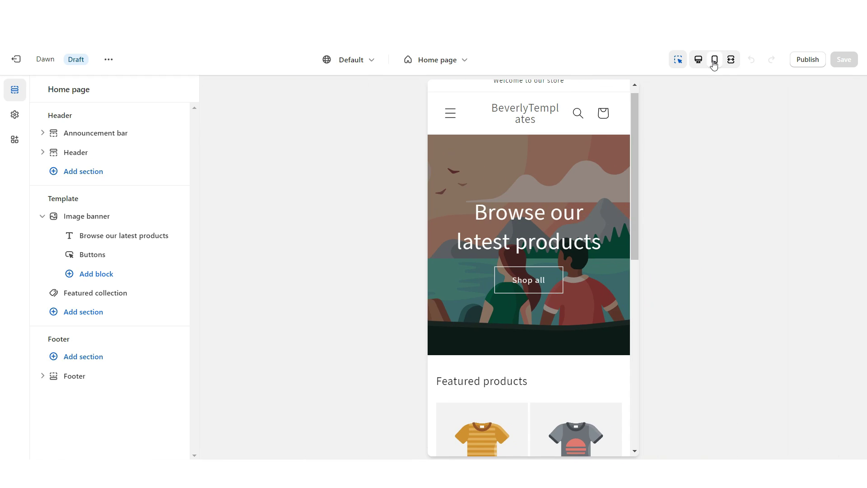
pyautogui.moveTo(635, 97); pyautogui.dragTo(638, 228)
pyautogui.hotkey('ctrl', 'shift', 'd')
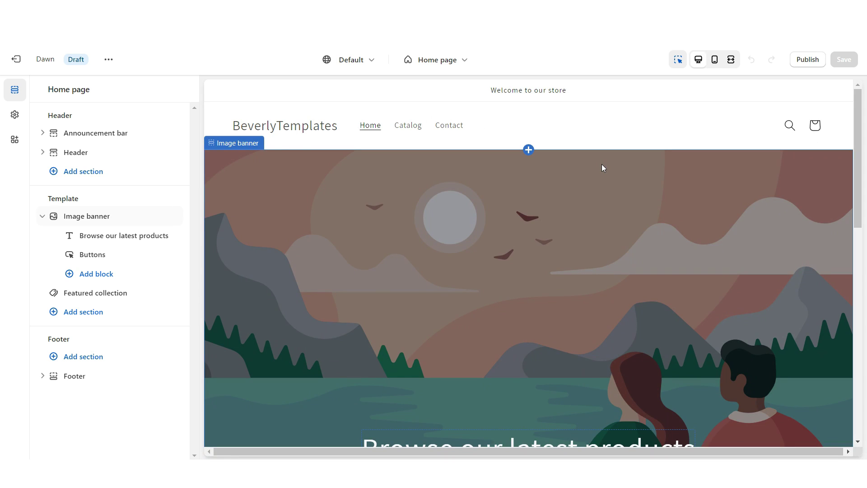
# Set the header's desktop logo position to Middle center
pyautogui.click(601, 129)
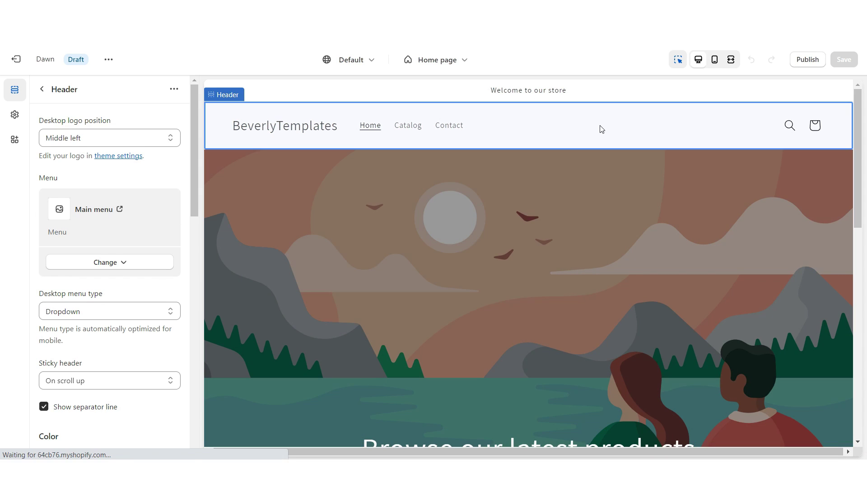
pyautogui.click(78, 137)
pyautogui.click(82, 183)
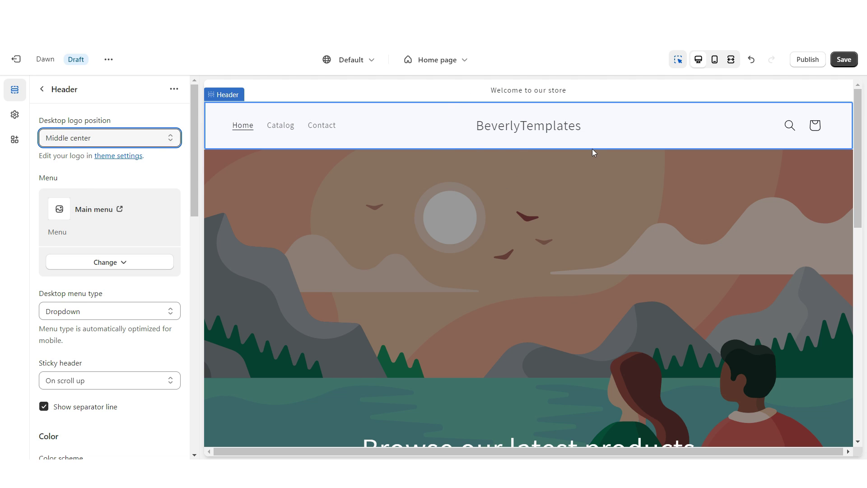
# Replace the announcement text with 'FREE SHIPPING ON ORDERS OVER $150'
pyautogui.click(42, 89)
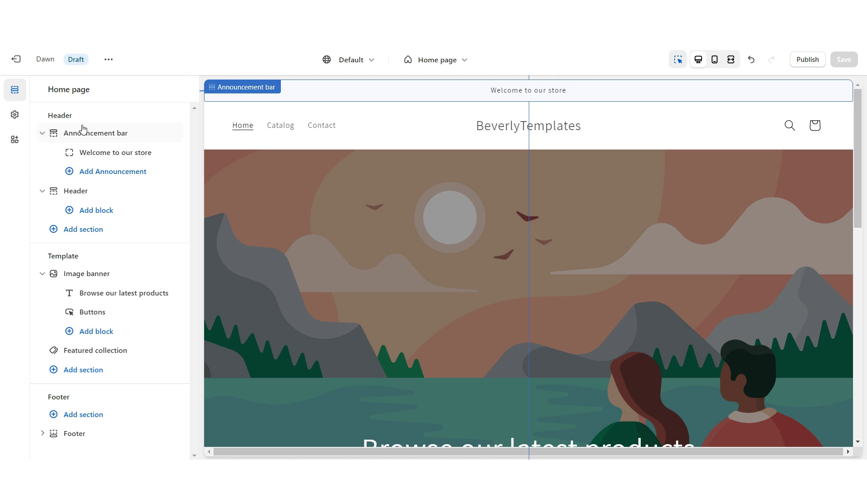
pyautogui.click(109, 152)
pyautogui.tripleClick(105, 139)
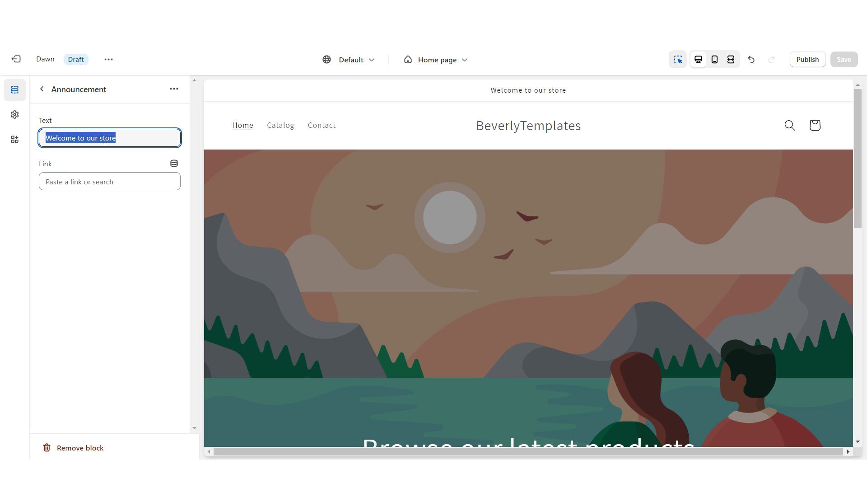
pyautogui.rightClick(100, 138)
pyautogui.click(136, 197)
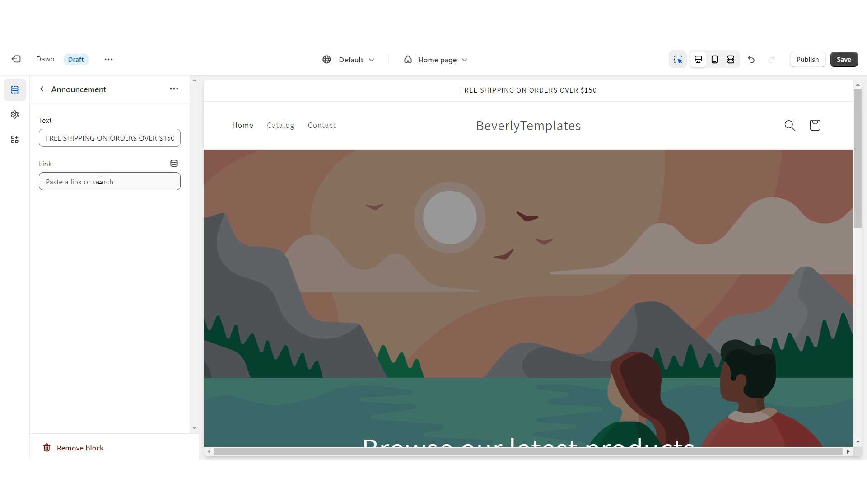
pyautogui.click(15, 115)
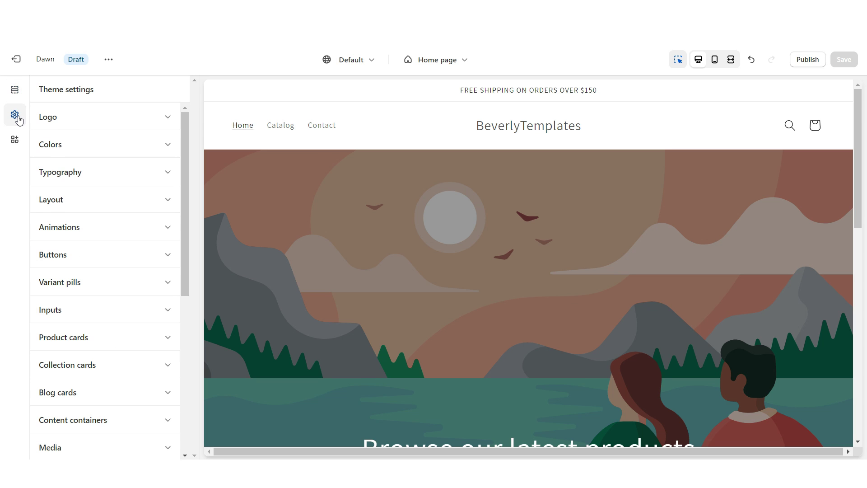
# Give colour Scheme 2 a black background and a new text colour
pyautogui.click(68, 143)
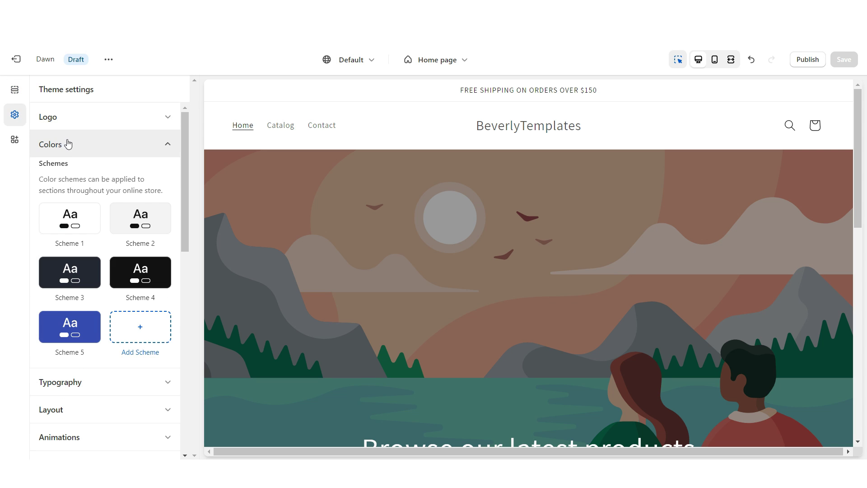
pyautogui.click(145, 228)
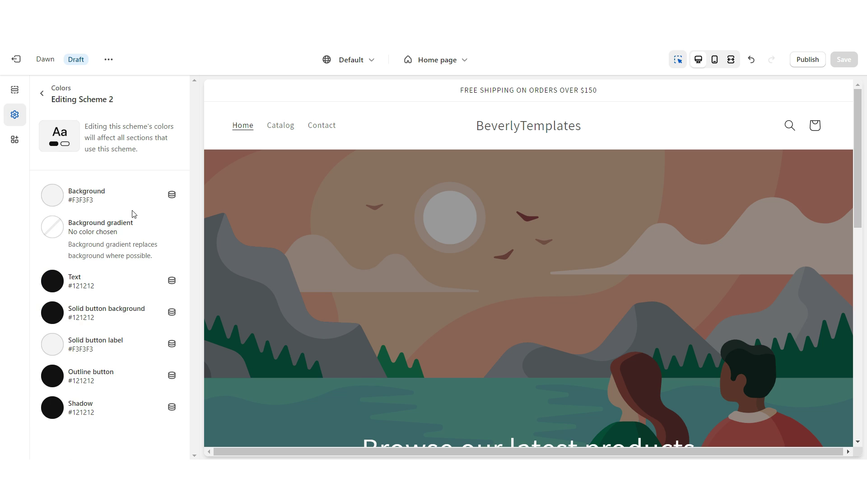
pyautogui.click(53, 199)
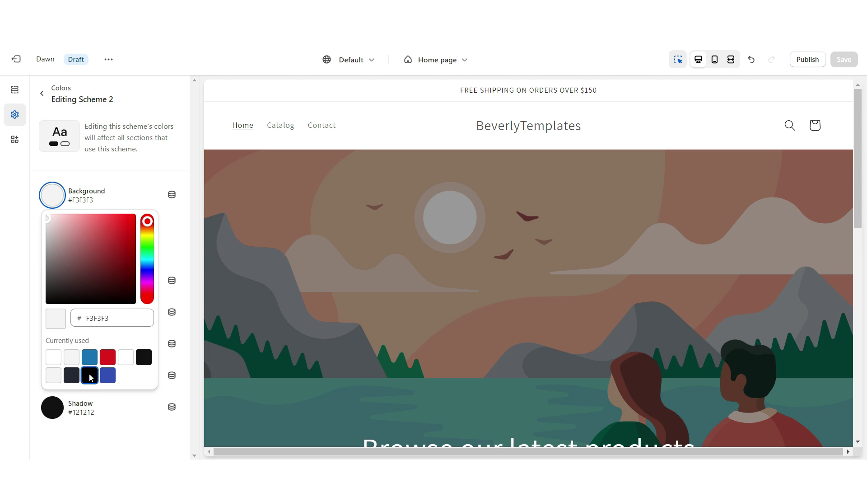
pyautogui.click(90, 375)
pyautogui.click(19, 300)
pyautogui.click(87, 276)
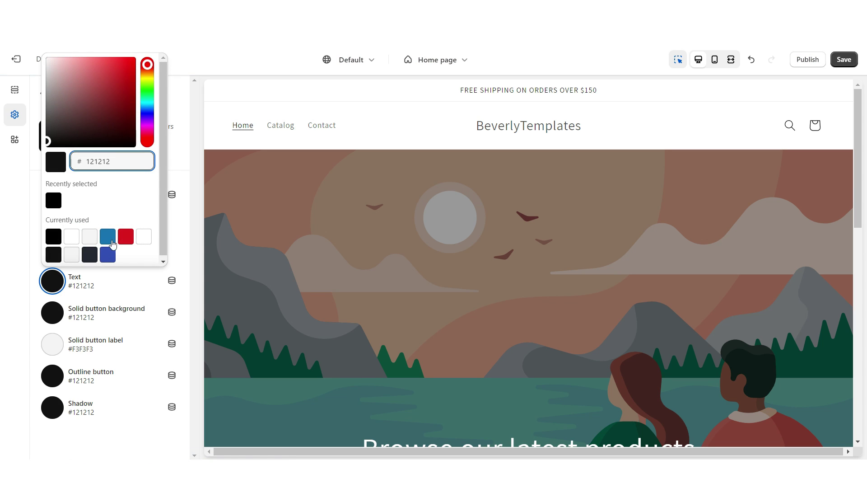
pyautogui.click(144, 236)
# Apply Scheme 2 to the announcement bar
pyautogui.click(341, 95)
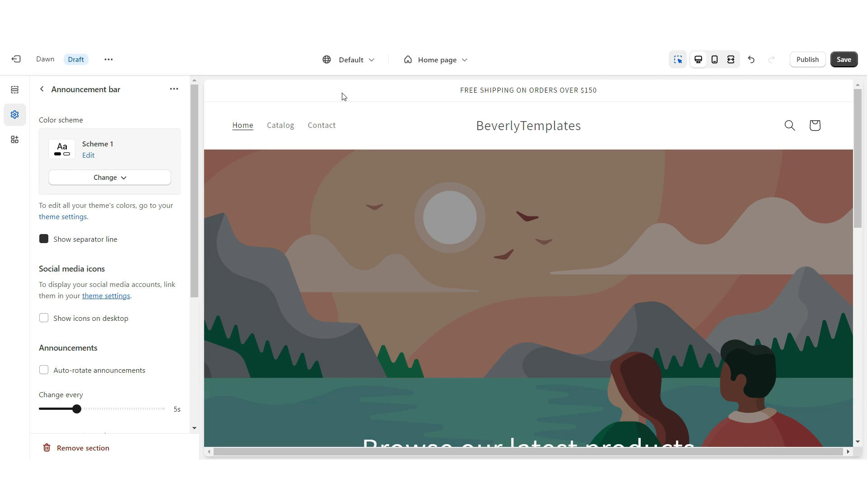
pyautogui.click(109, 180)
pyautogui.click(113, 232)
# Set colour Scheme 1's background to pink FAD4EA
pyautogui.click(63, 217)
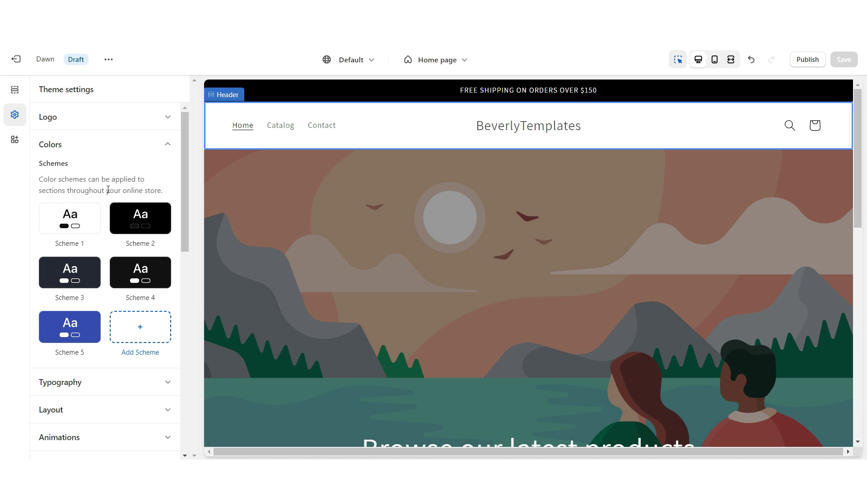
pyautogui.click(64, 220)
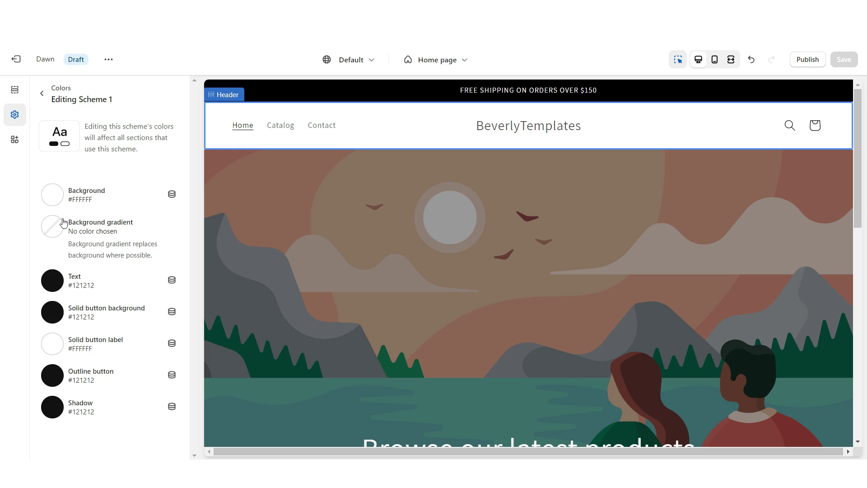
pyautogui.click(53, 196)
pyautogui.doubleClick(109, 319)
pyautogui.rightClick(108, 319)
pyautogui.click(137, 183)
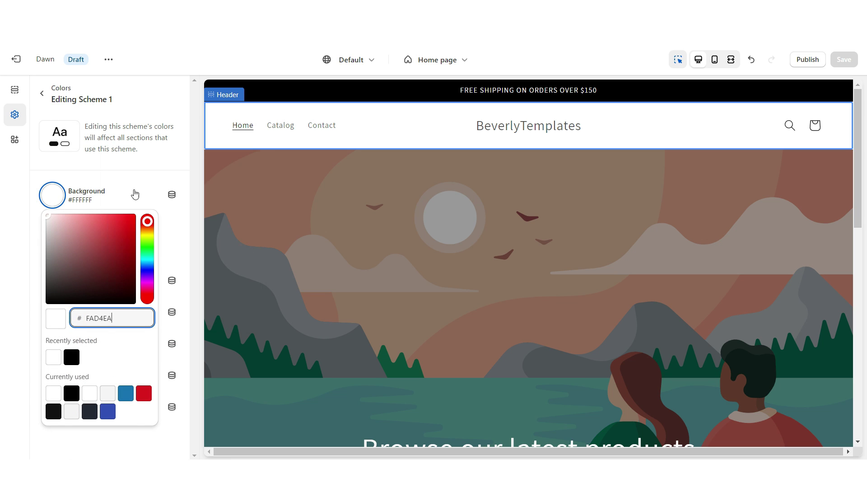
pyautogui.click(135, 175)
pyautogui.click(71, 90)
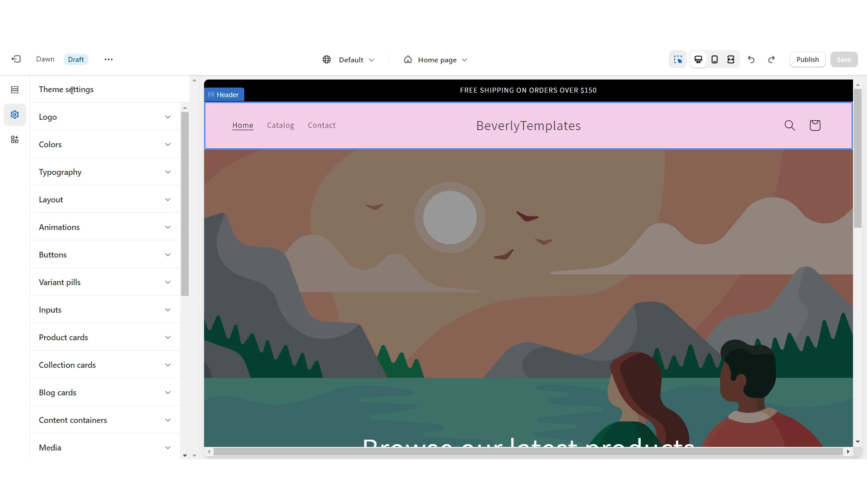
pyautogui.click(69, 116)
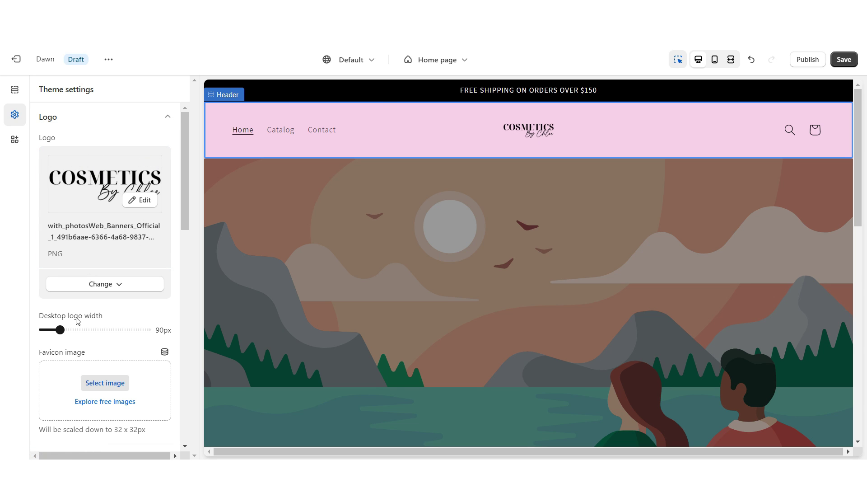
# Widen the desktop logo to 190px
pyautogui.moveTo(60, 330); pyautogui.dragTo(96, 336)
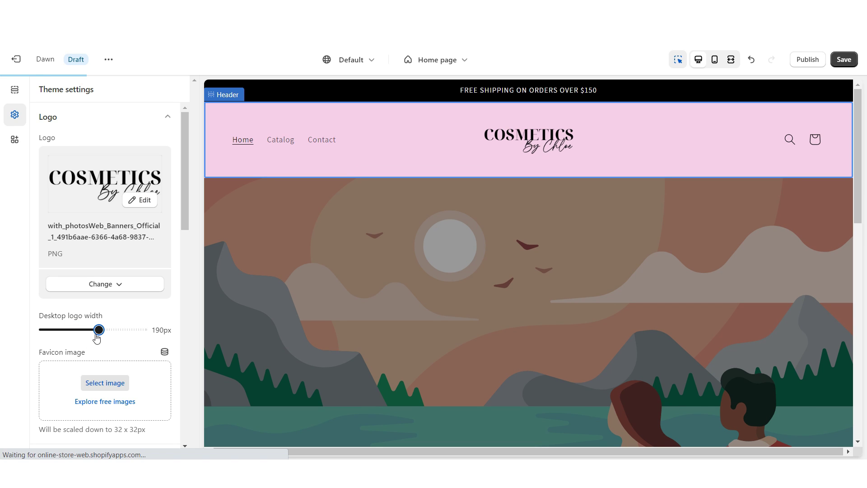
pyautogui.click(375, 165)
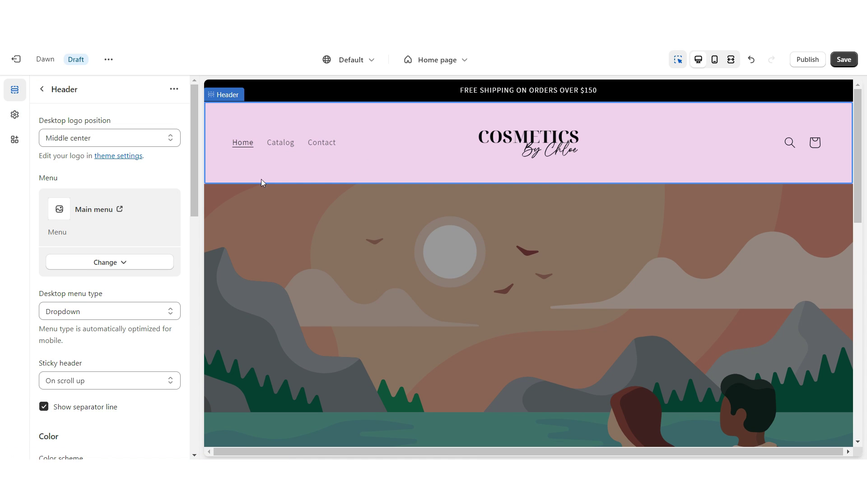
# Adjust two sidebar sliders and save the theme changes
pyautogui.scroll(-15, 181, 275)
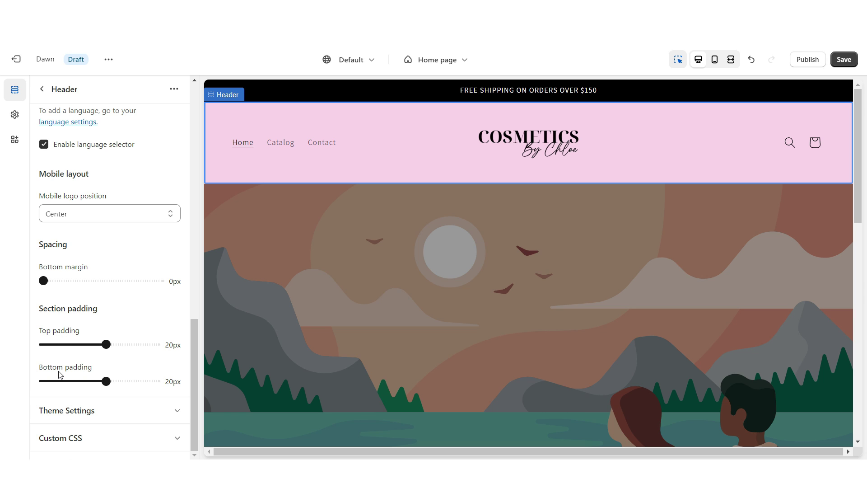
pyautogui.moveTo(106, 344); pyautogui.dragTo(43, 344)
pyautogui.moveTo(106, 381); pyautogui.dragTo(43, 381)
pyautogui.click(813, 203)
pyautogui.click(844, 59)
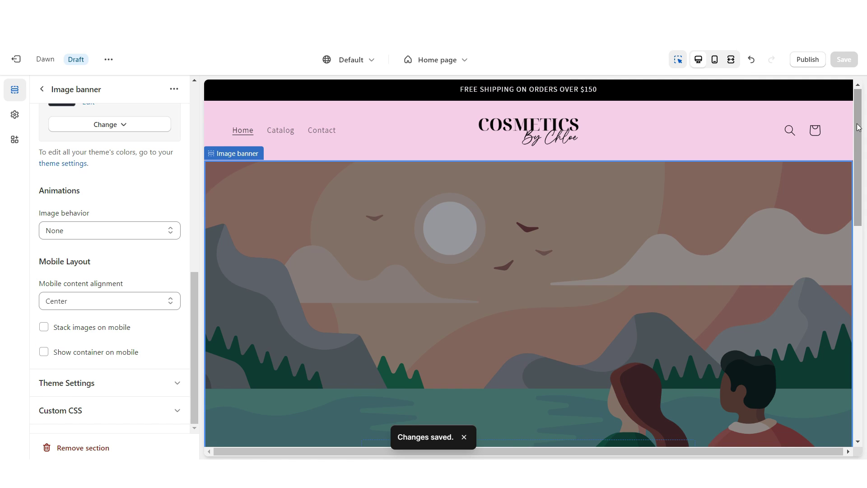
# Set the header's Sticky header option to None
pyautogui.scroll(-5, 859, 127)
pyautogui.scroll(-3, 859, 127)
pyautogui.scroll(2, 858, 127)
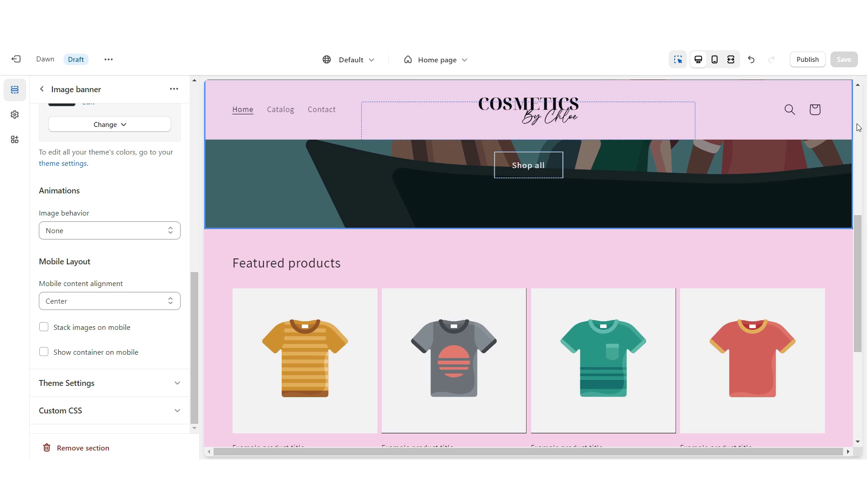
pyautogui.scroll(1, 859, 127)
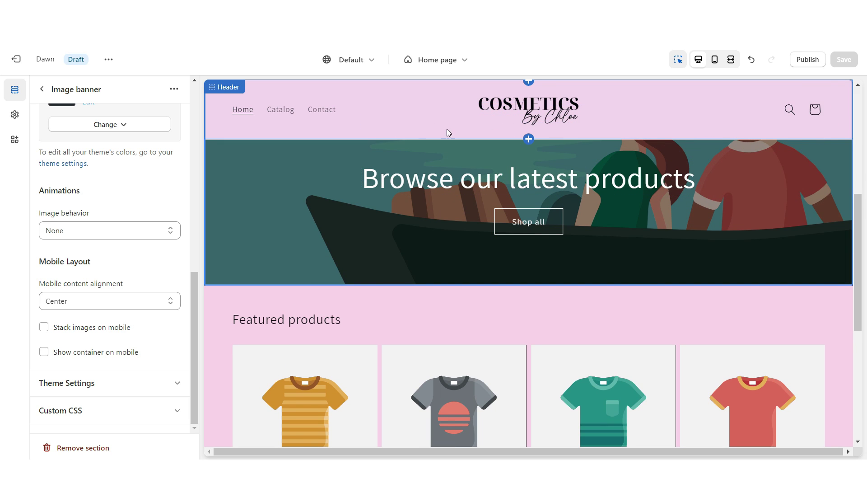
pyautogui.scroll(4, 840, 227)
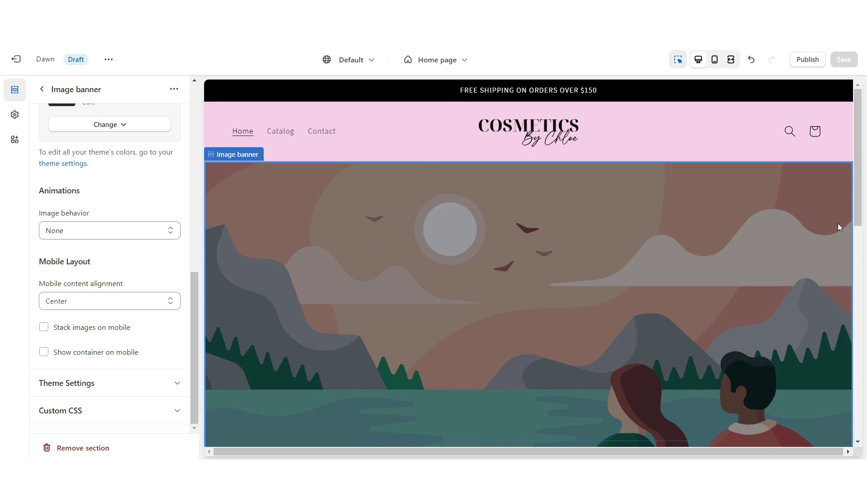
pyautogui.click(388, 125)
pyautogui.scroll(10, 143, 285)
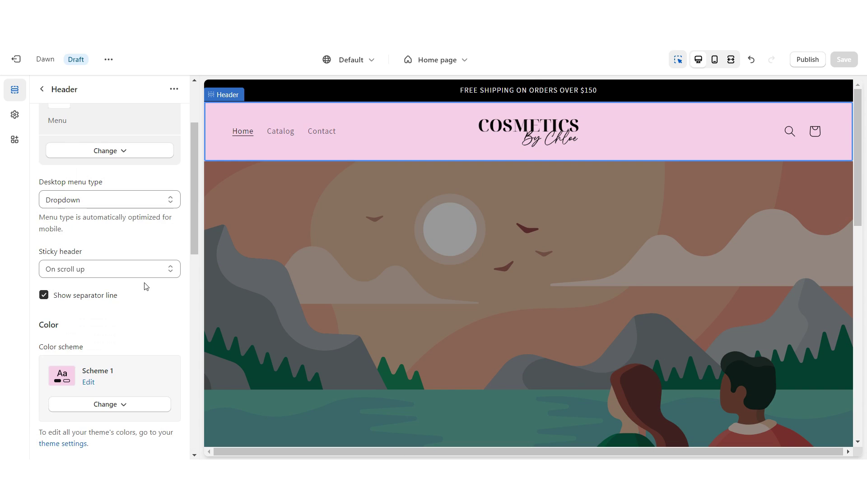
pyautogui.click(65, 267)
pyautogui.click(63, 281)
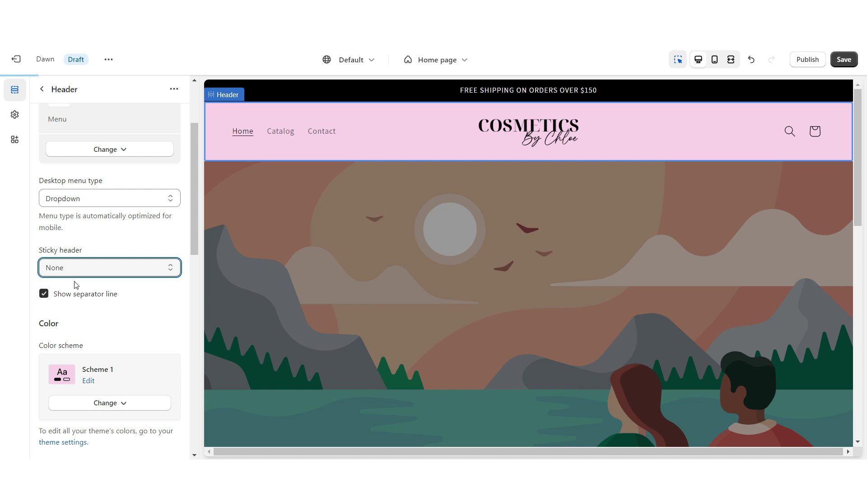
# Try Always briefly, return Sticky header to None, and save with Ctrl+S
pyautogui.scroll(-7, 767, 267)
pyautogui.scroll(7, 767, 267)
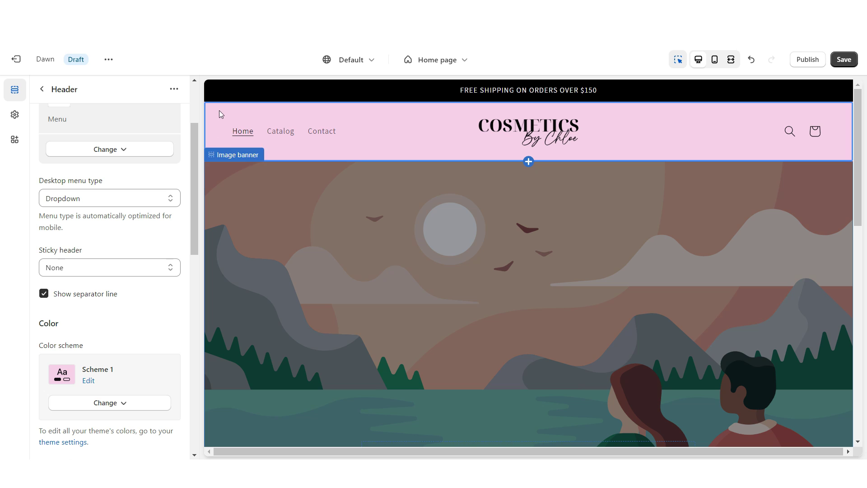
pyautogui.click(91, 269)
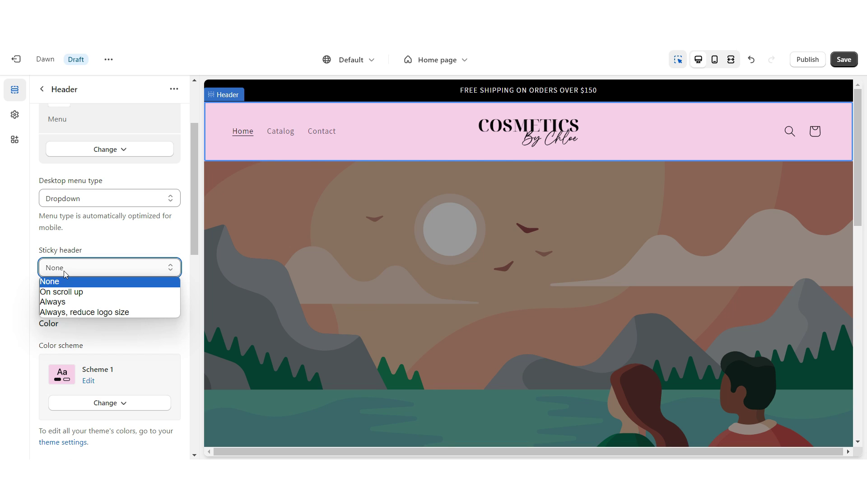
pyautogui.click(91, 302)
pyautogui.click(104, 267)
pyautogui.click(103, 280)
pyautogui.click(731, 59)
pyautogui.hotkey('ctrl', 's')
pyautogui.moveTo(858, 118)
pyautogui.mouseDown()
pyautogui.moveTo(859, 138)
pyautogui.moveTo(859, 120)
pyautogui.mouseUp()
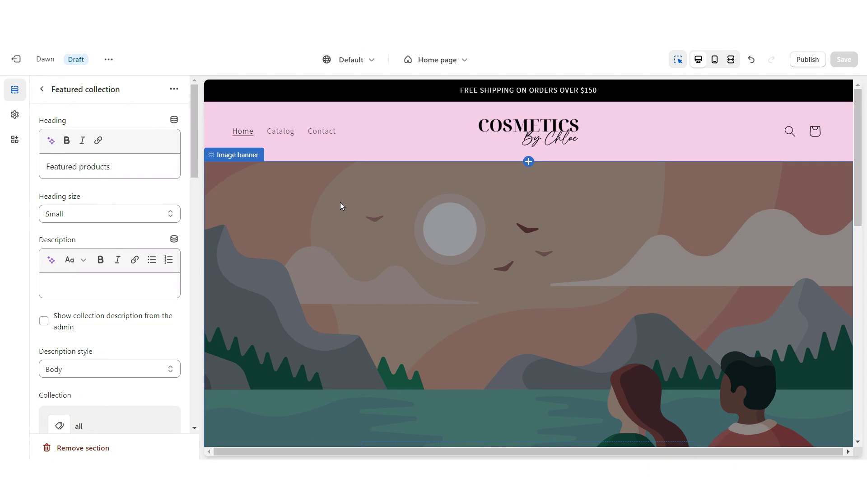
# Set the banner overlay opacity to 0% and delete the 'Browse our latest products' heading
pyautogui.click(263, 202)
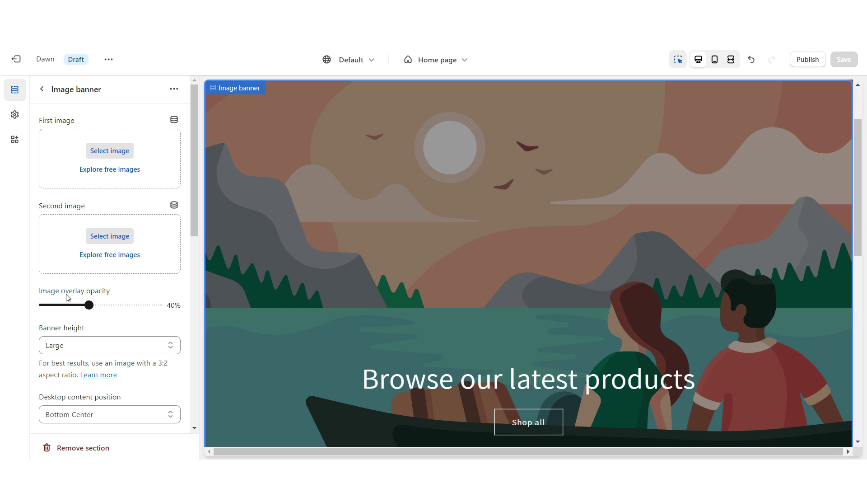
pyautogui.moveTo(87, 305); pyautogui.dragTo(43, 305)
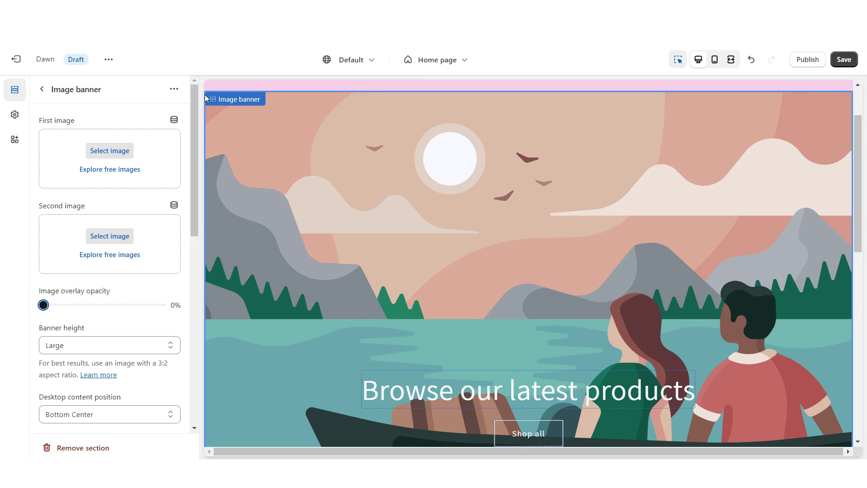
pyautogui.click(417, 391)
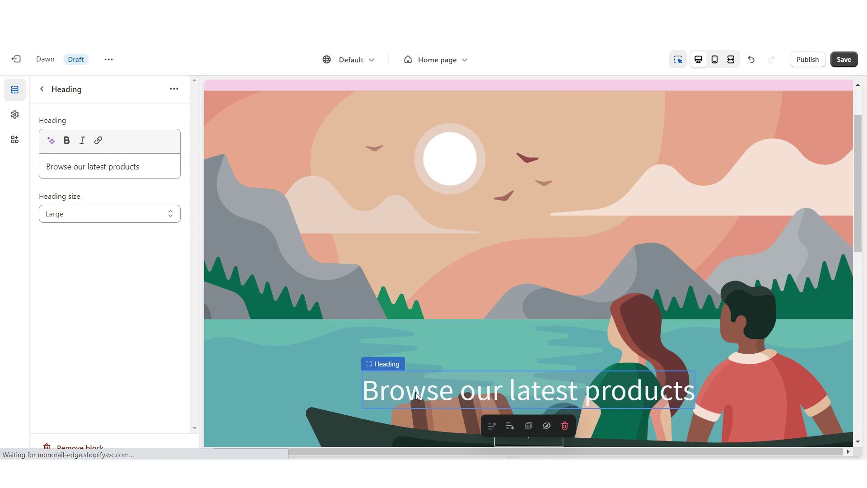
pyautogui.click(565, 426)
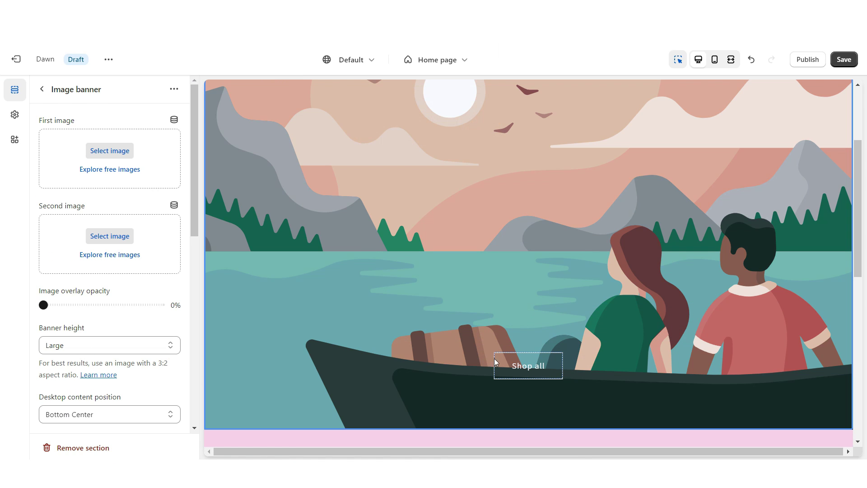
# Make the Shop all button solid and apply Scheme 1 to the banner
pyautogui.click(506, 366)
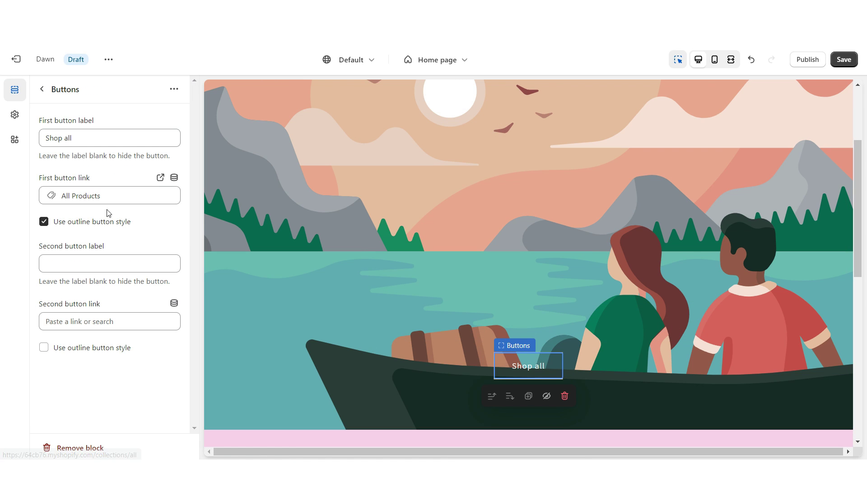
pyautogui.click(44, 221)
pyautogui.click(155, 340)
pyautogui.click(113, 196)
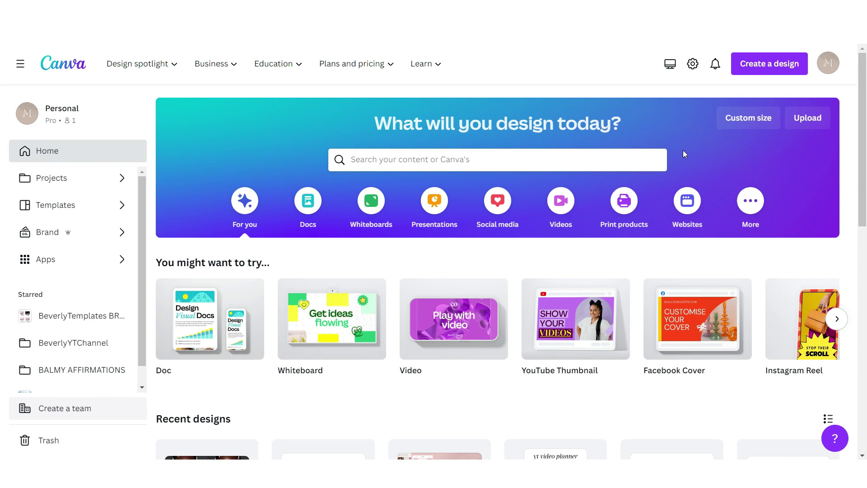
# Create a 4320 × 2160 px custom-size design and browse the Elements panel
pyautogui.click(747, 118)
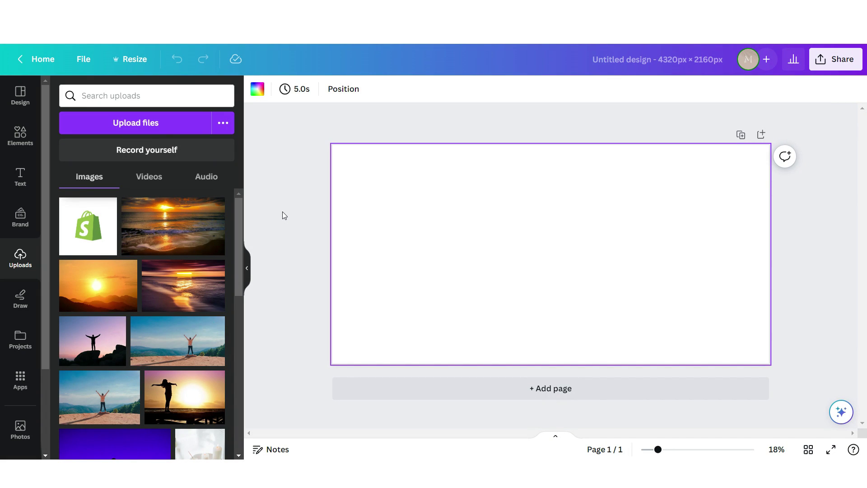
pyautogui.click(18, 135)
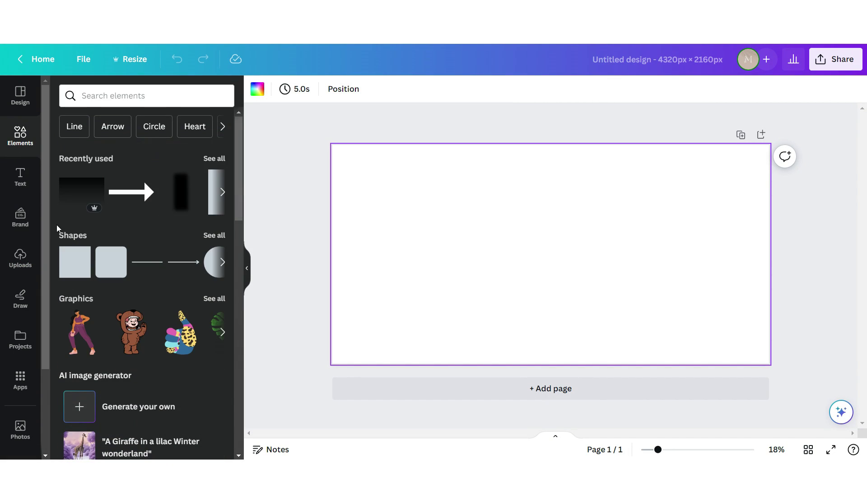
pyautogui.scroll(-10, 56, 224)
pyautogui.scroll(-3, 56, 224)
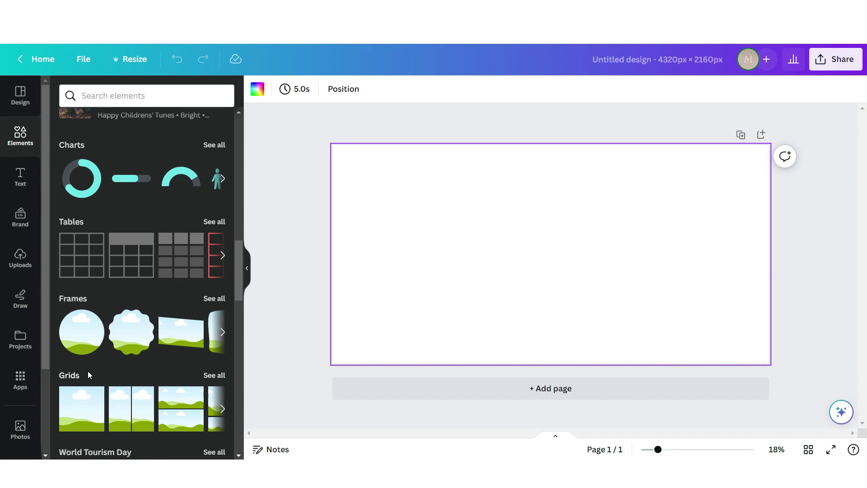
# Add a two-column grid and drag the two uploaded portraits into its left and right cells
pyautogui.click(211, 374)
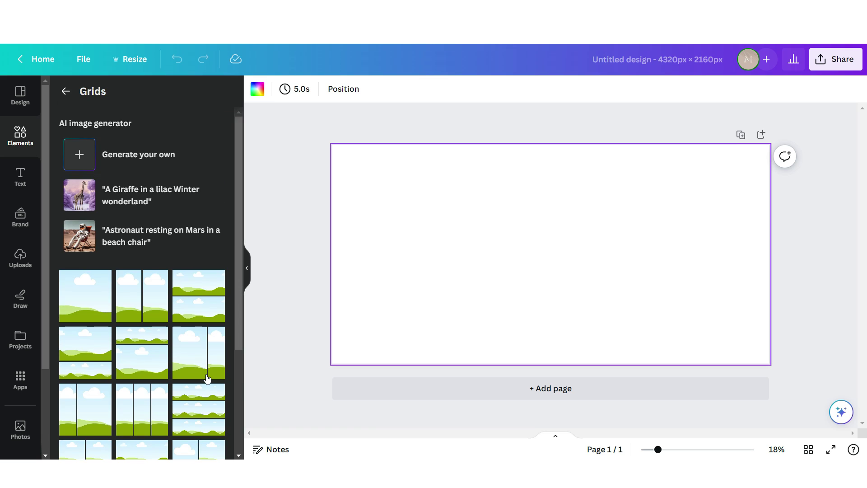
pyautogui.click(145, 300)
pyautogui.click(306, 90)
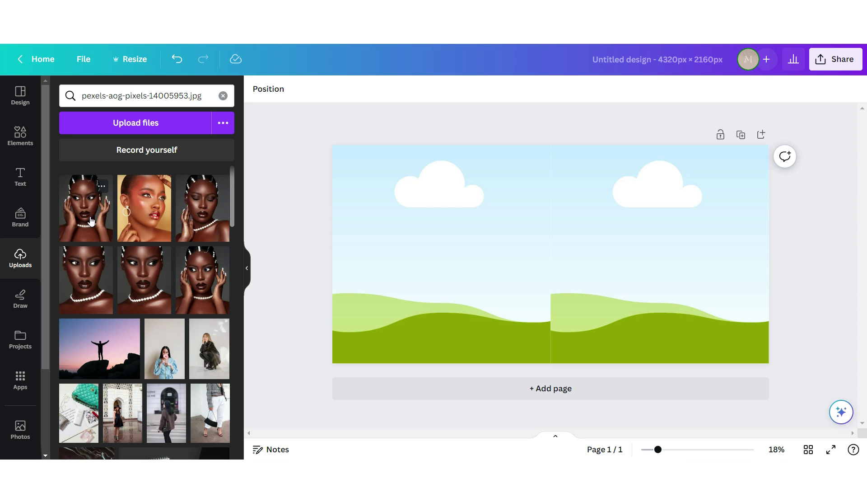
pyautogui.moveTo(89, 221); pyautogui.dragTo(404, 213)
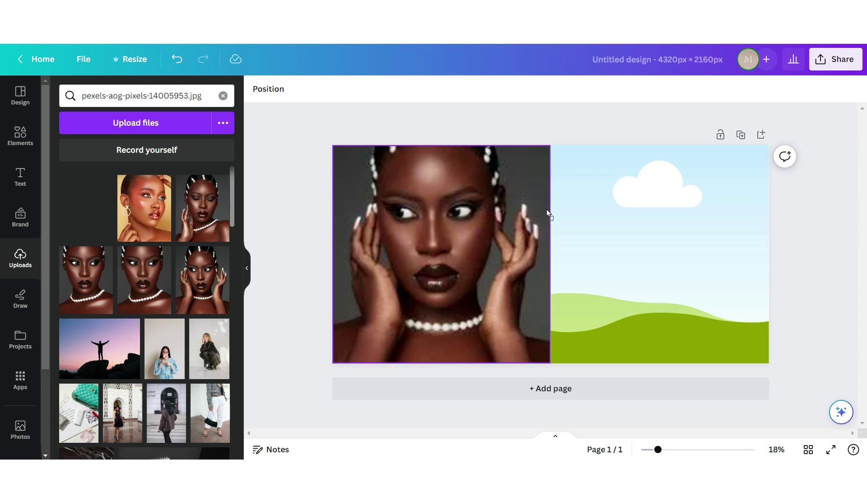
pyautogui.moveTo(548, 212); pyautogui.dragTo(572, 209)
pyautogui.moveTo(203, 207); pyautogui.dragTo(351, 213)
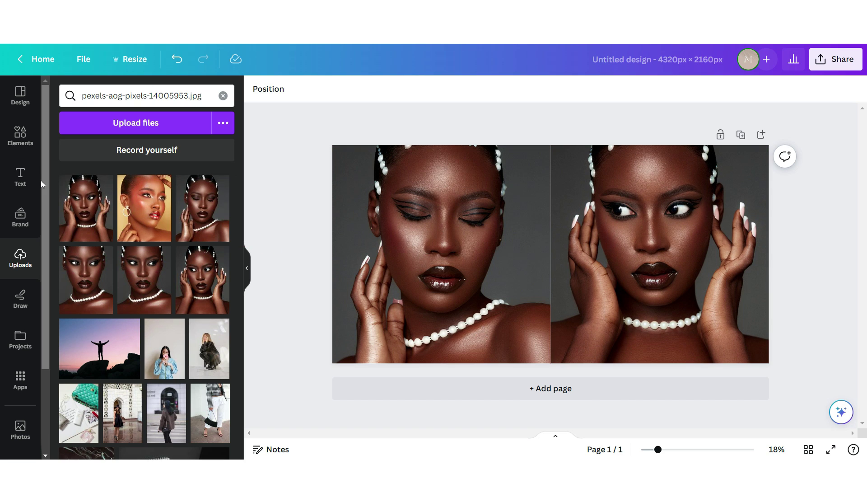
pyautogui.click(21, 182)
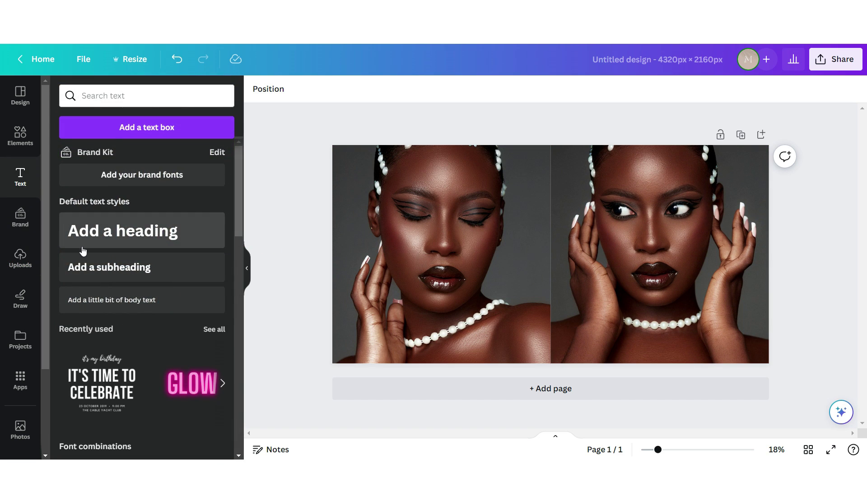
# Add an uppercase COSMETICS title in Vogue Regular and an enlarged script 'Shop The Sale' line
pyautogui.click(99, 269)
pyautogui.click(519, 93)
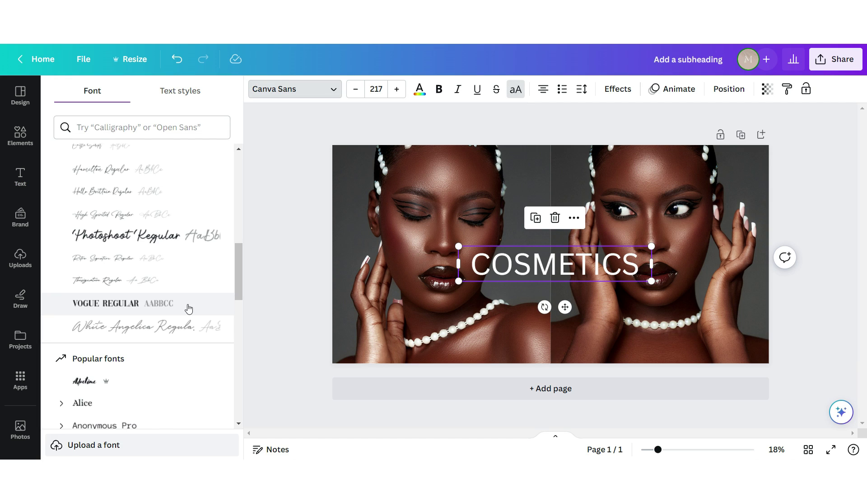
pyautogui.click(187, 309)
pyautogui.press('Escape')
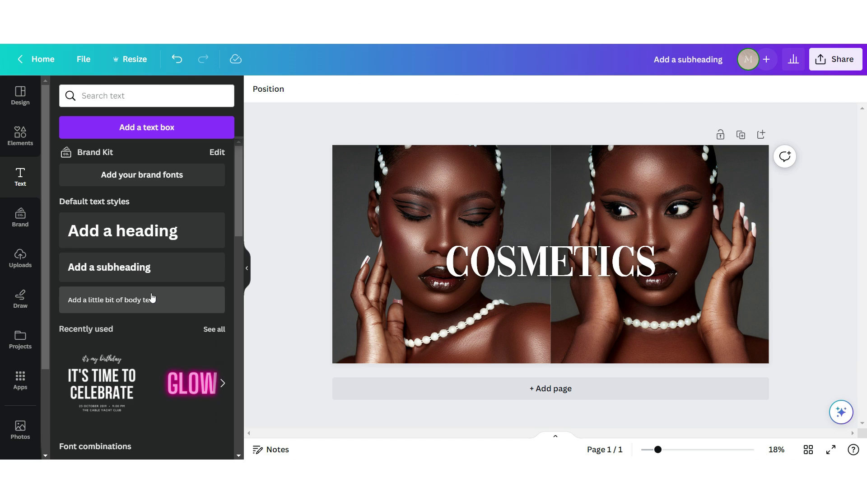
pyautogui.click(128, 300)
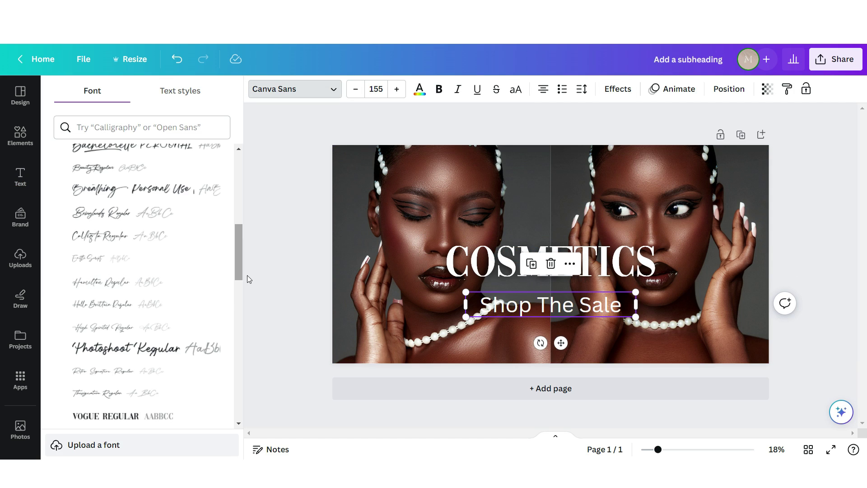
pyautogui.click(136, 282)
pyautogui.moveTo(635, 316); pyautogui.dragTo(678, 336)
pyautogui.press('Escape')
# Add a black square stretched along the bottom of the banner
pyautogui.click(33, 145)
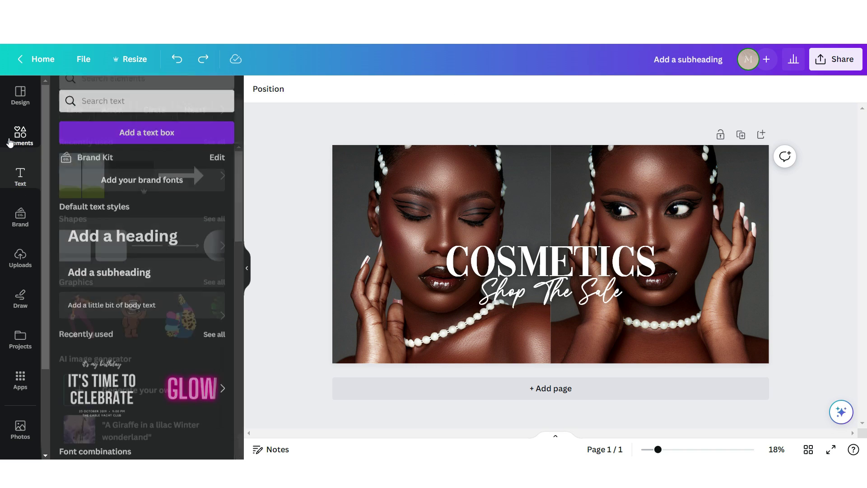
pyautogui.click(82, 266)
pyautogui.moveTo(551, 254); pyautogui.dragTo(769, 352)
pyautogui.click(313, 89)
pyautogui.click(74, 440)
pyautogui.click(10, 183)
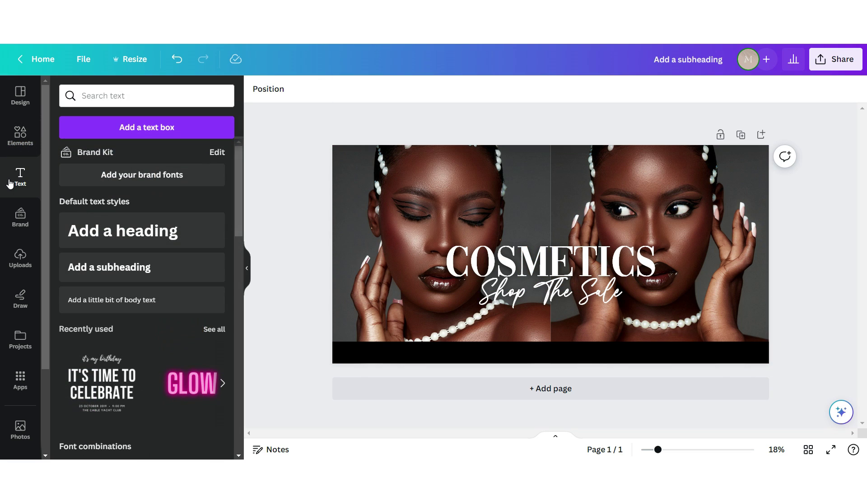
# Add a subheading across the black strip, set in uppercase Archivo Narrow
pyautogui.click(128, 268)
pyautogui.moveTo(561, 288); pyautogui.dragTo(405, 383)
pyautogui.moveTo(459, 351); pyautogui.dragTo(769, 351)
pyautogui.click(294, 89)
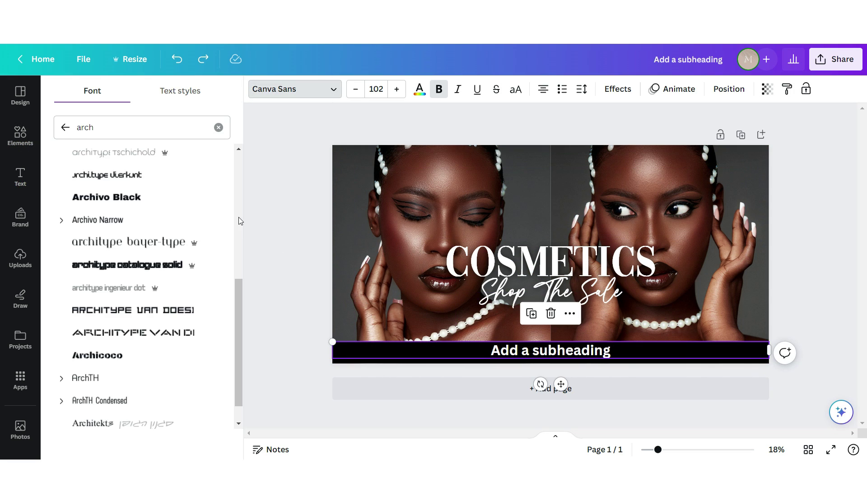
pyautogui.click(195, 221)
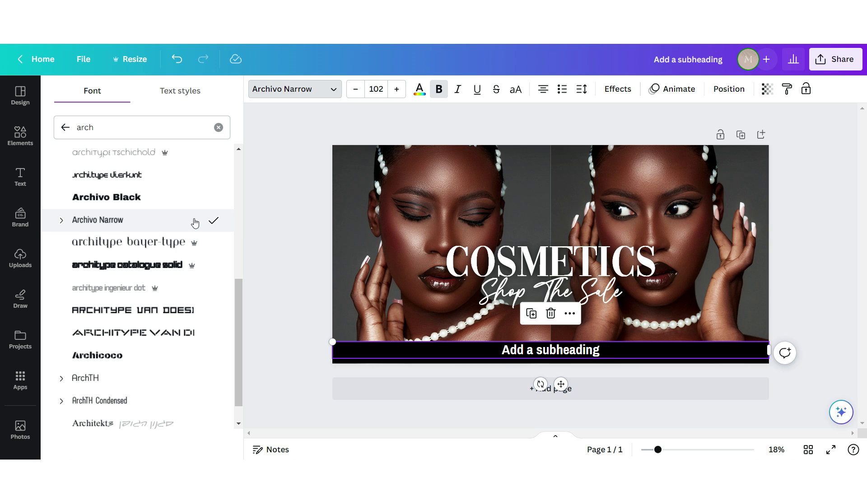
pyautogui.click(515, 88)
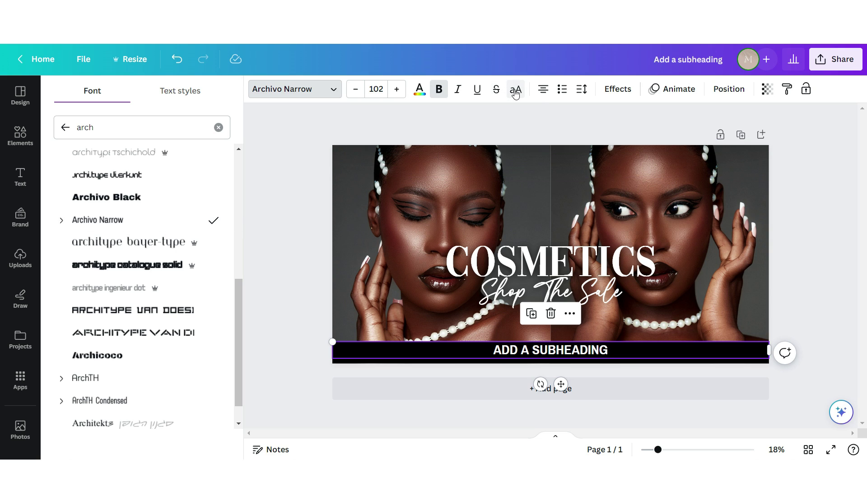
# Paste four more 'SHOP THE SALE •' repeats into the strip's text
pyautogui.write('SHOP THE SALE •')
pyautogui.rightClick(610, 351)
pyautogui.click(631, 262)
pyautogui.rightClick(663, 351)
pyautogui.click(682, 262)
pyautogui.rightClick(713, 350)
pyautogui.click(734, 261)
pyautogui.rightClick(645, 350)
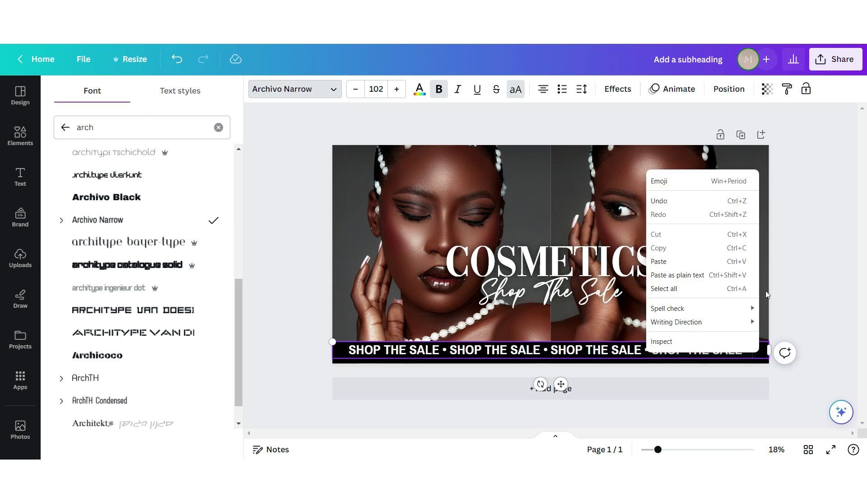
pyautogui.click(666, 262)
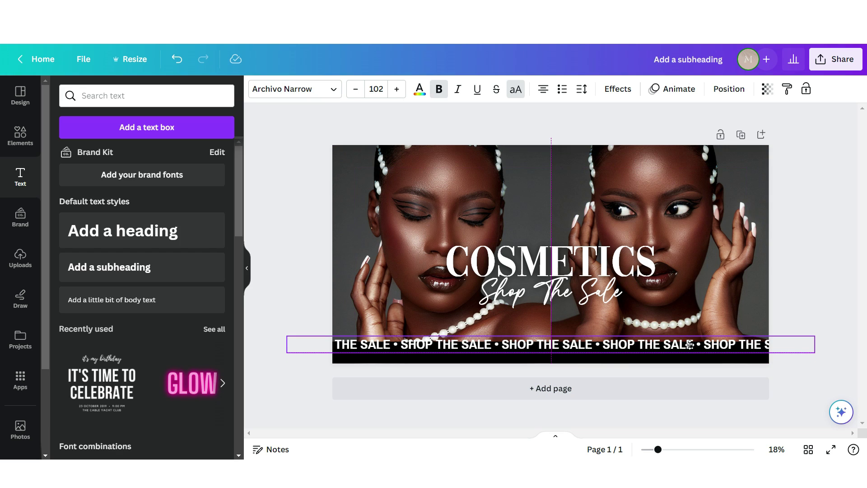
# Settle the repeated sale line on the strip and bring up the banner's download options
pyautogui.moveTo(690, 345); pyautogui.dragTo(689, 352)
pyautogui.press('Escape')
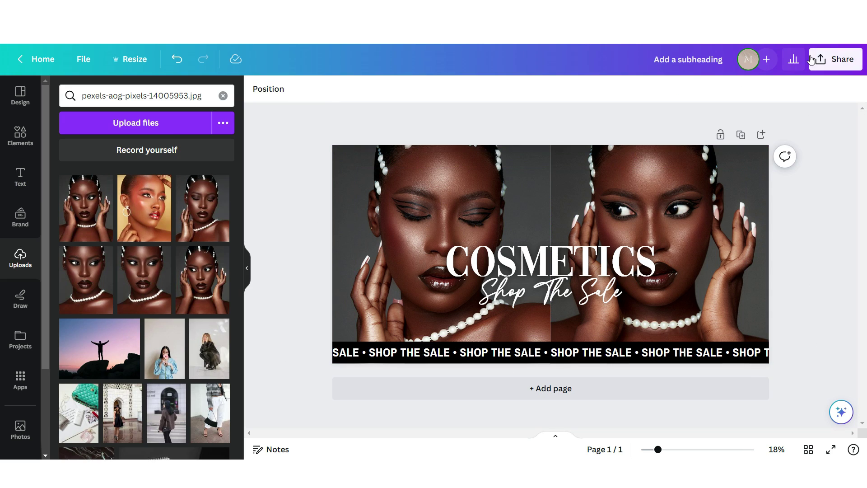
pyautogui.click(830, 61)
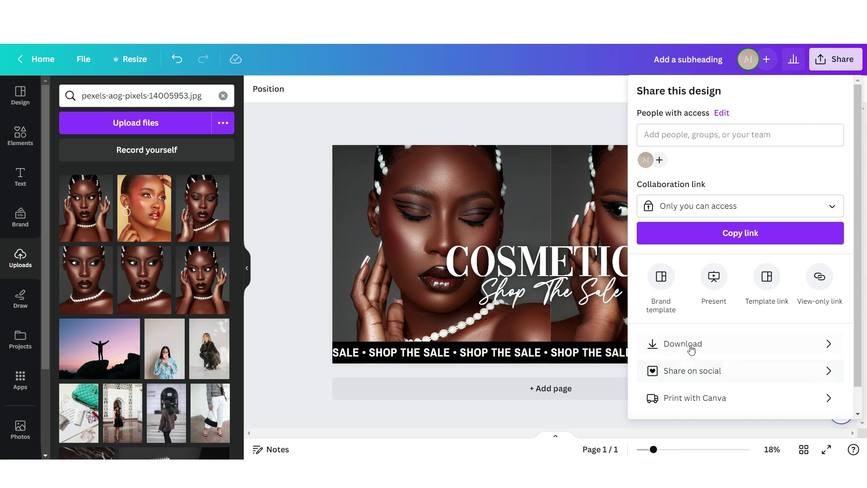
pyautogui.click(683, 344)
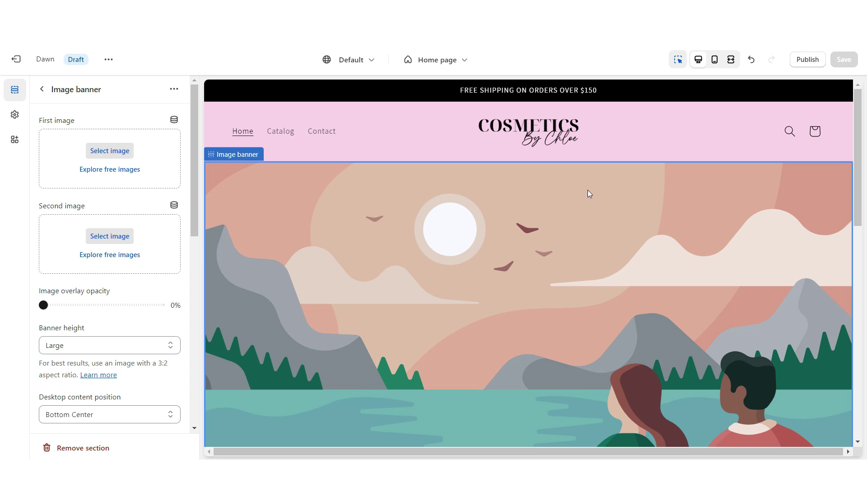
# Set the banner image to the COSMETICS sale picture with height Adapt to first image, and save
pyautogui.click(119, 149)
pyautogui.click(338, 258)
pyautogui.click(681, 413)
pyautogui.scroll(-4, 70, 261)
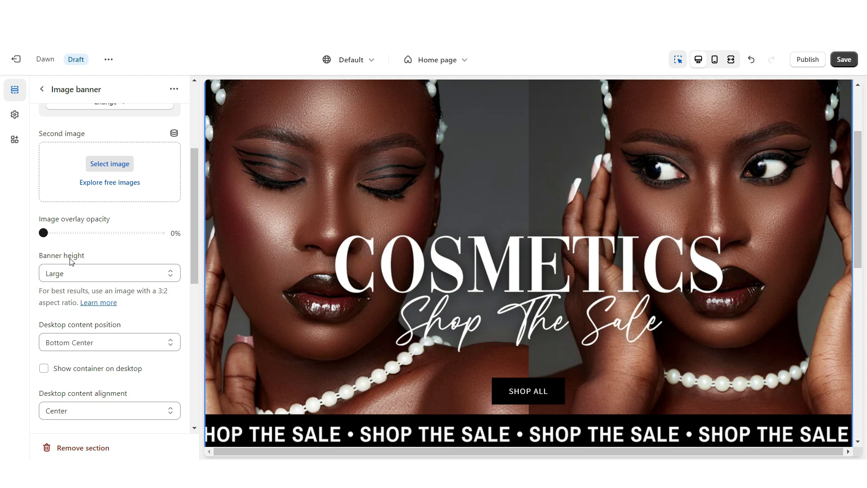
pyautogui.click(73, 273)
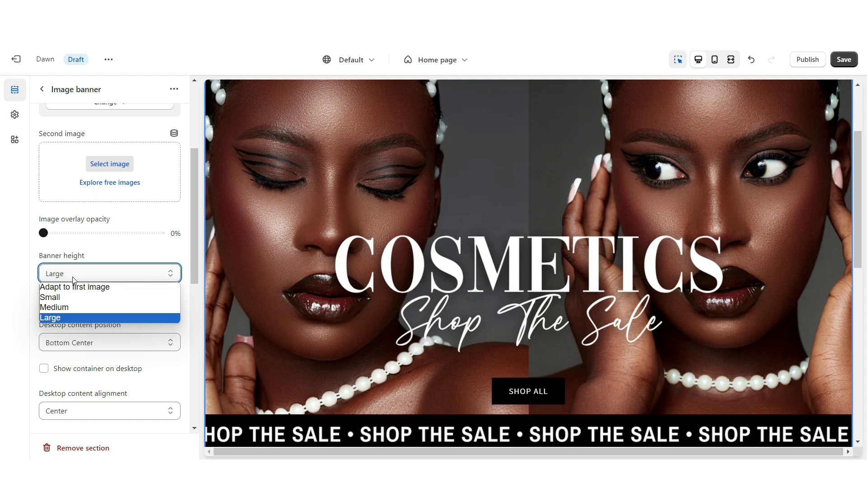
pyautogui.click(75, 284)
pyautogui.hotkey('ctrl', 's')
pyautogui.hotkey('ctrl', 'shift', 'f')
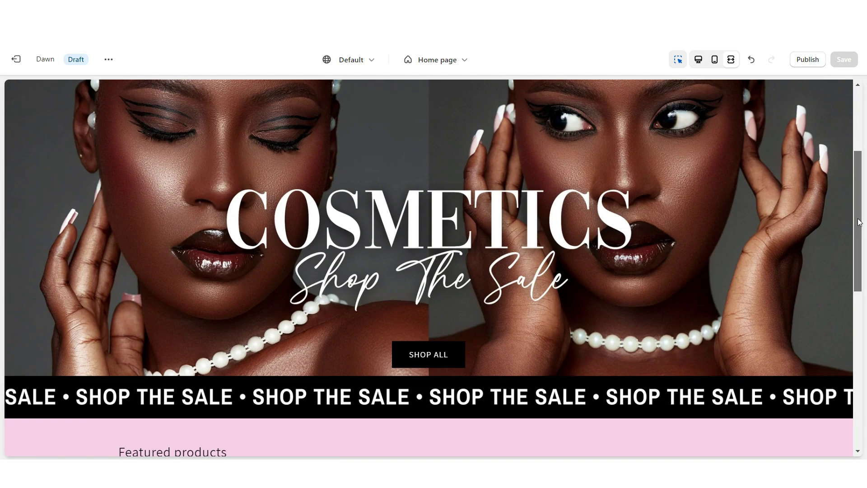
pyautogui.scroll(2, 859, 217)
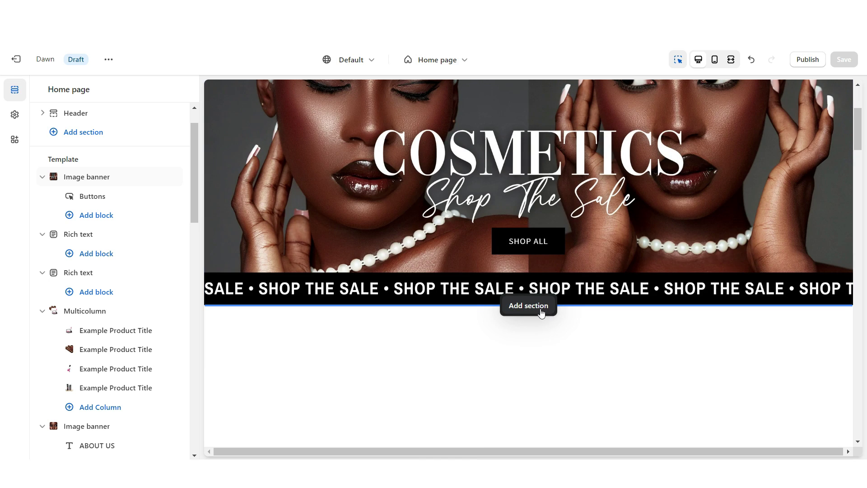
# Add a Featured collection section below the banner headed BESTSELLERS
pyautogui.click(534, 305)
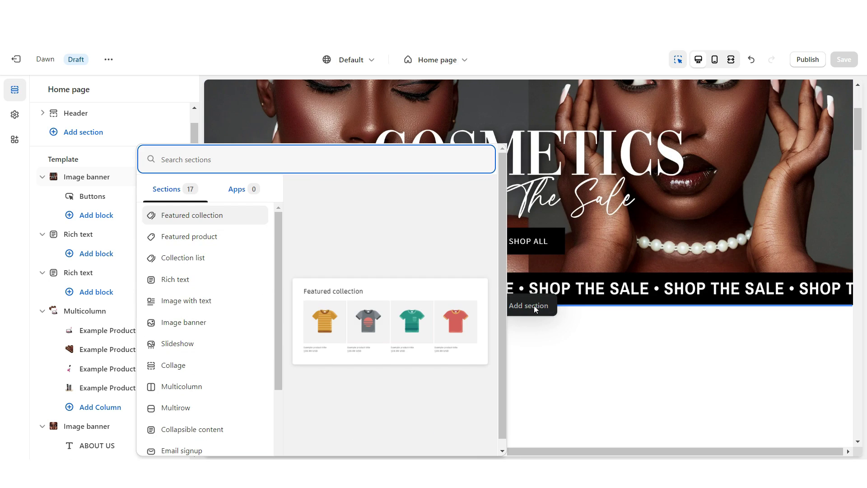
pyautogui.click(203, 218)
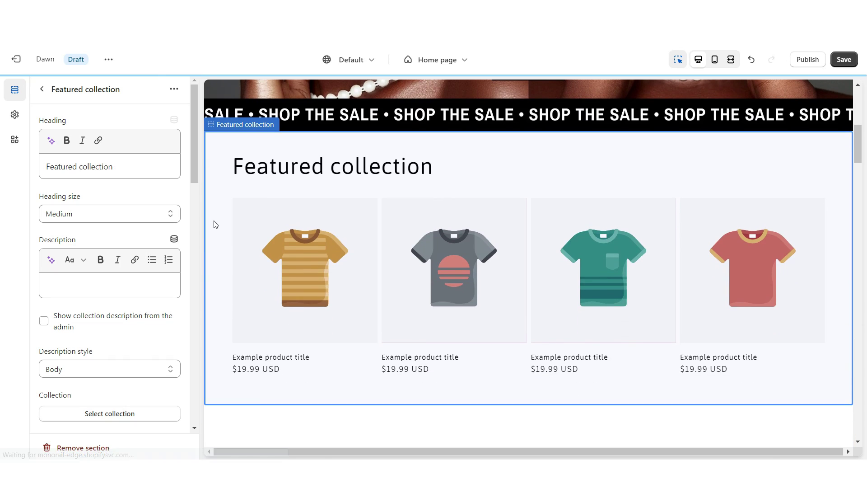
pyautogui.click(72, 166)
pyautogui.tripleClick(72, 167)
pyautogui.rightClick(72, 166)
pyautogui.click(93, 221)
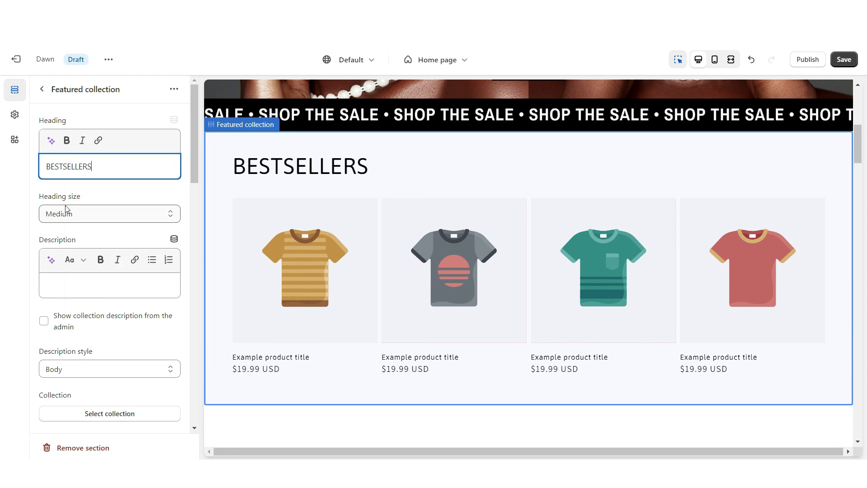
# Give the BESTSELLERS section the pink Scheme 2 colours and save
pyautogui.scroll(-10, 66, 208)
pyautogui.click(131, 248)
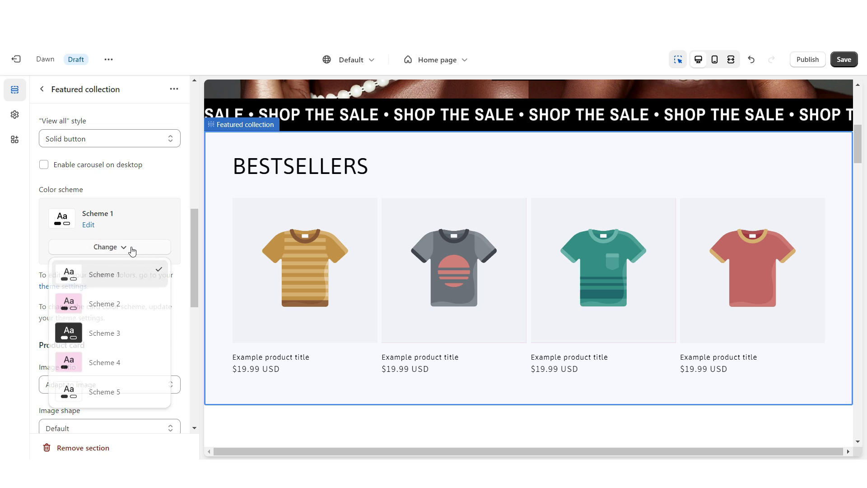
pyautogui.click(111, 304)
pyautogui.scroll(6, 79, 237)
pyautogui.hotkey('ctrl', 's')
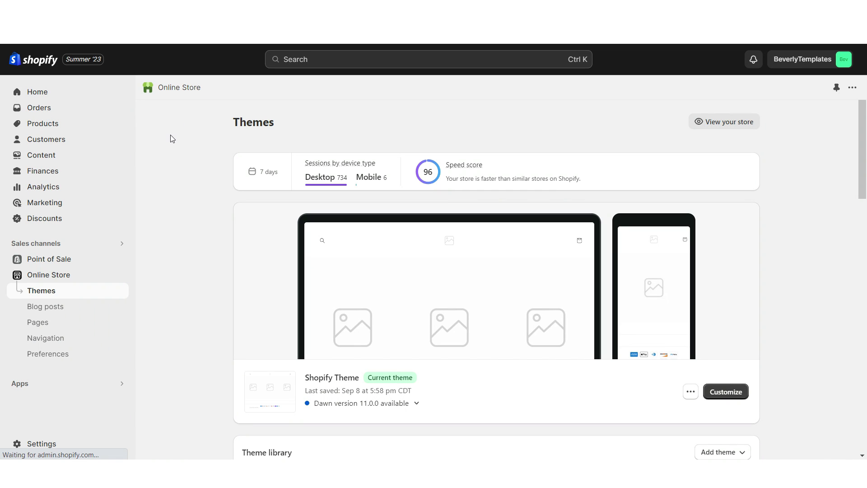
# Start a new collection under Products > Collections, then view BESTSELLERS on the home page
pyautogui.click(54, 125)
pyautogui.click(60, 140)
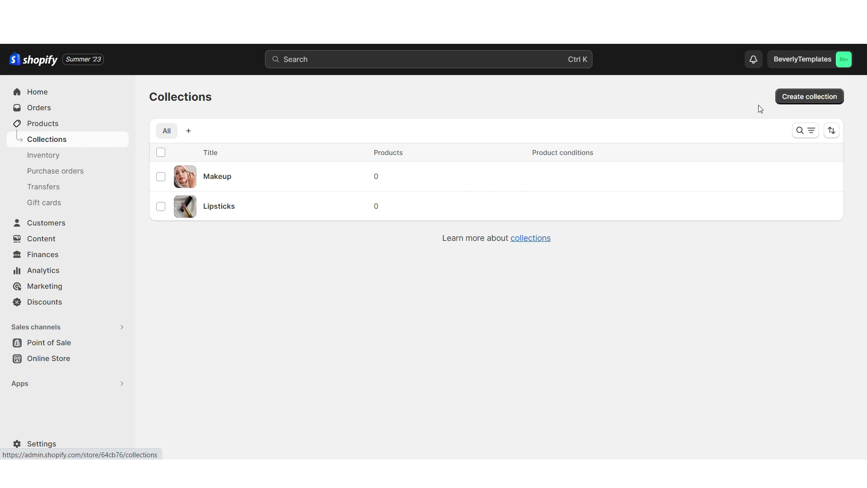
pyautogui.click(790, 97)
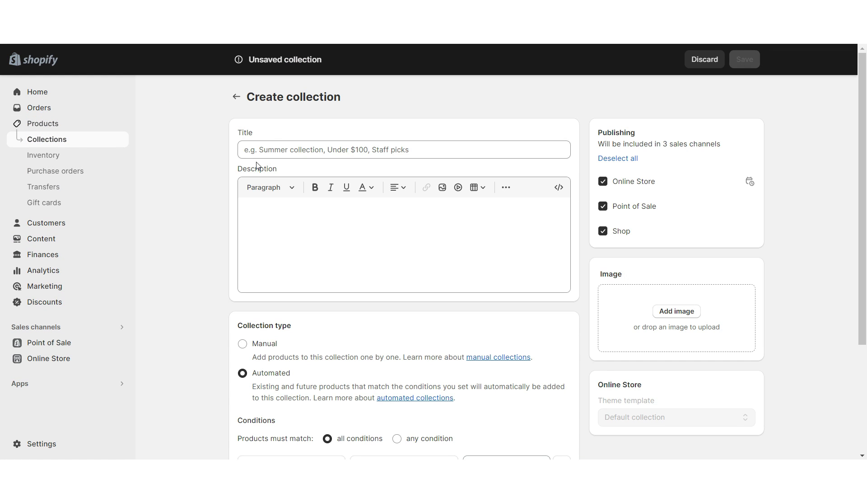
pyautogui.scroll(-3, 267, 270)
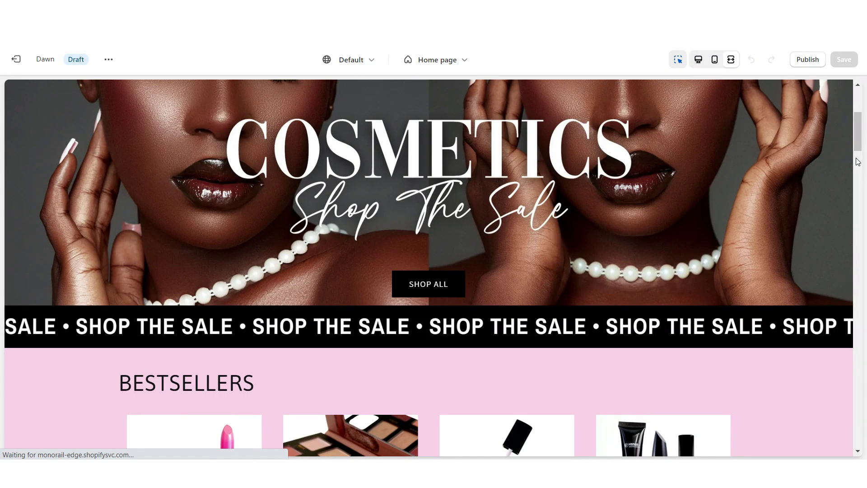
pyautogui.scroll(-5, 858, 161)
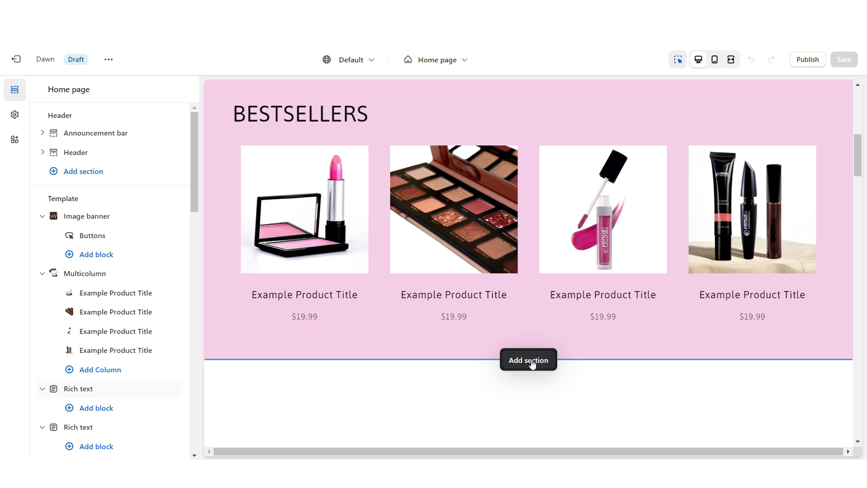
# Add an Image banner below BESTSELLERS with the text container off on desktop and mobile
pyautogui.click(536, 361)
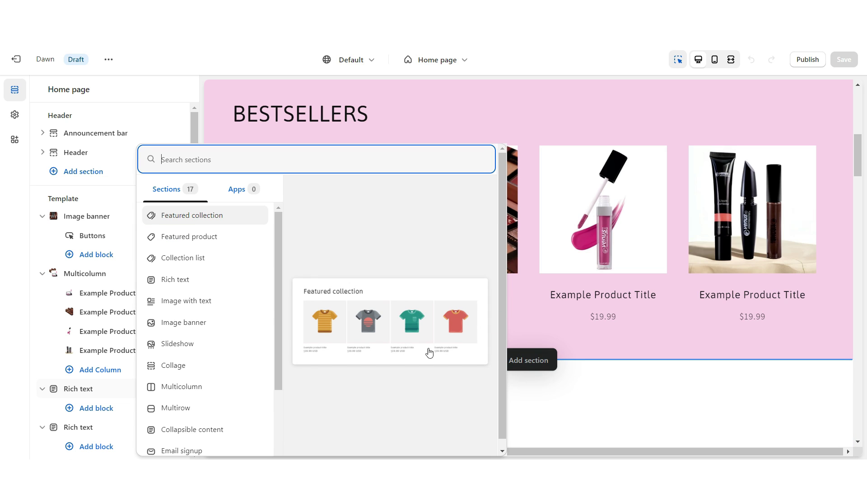
pyautogui.click(212, 322)
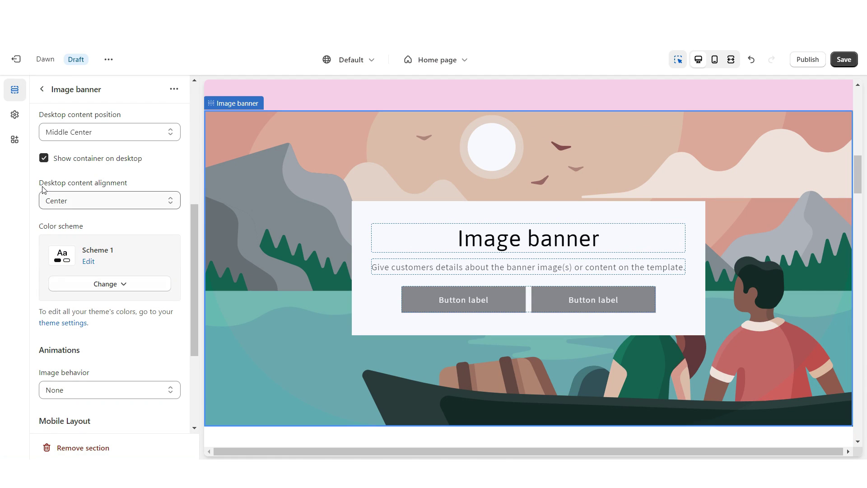
pyautogui.click(43, 158)
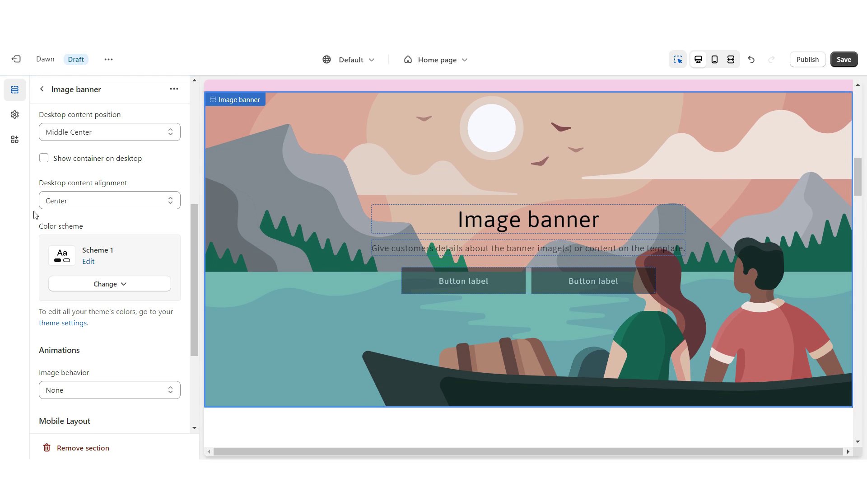
pyautogui.scroll(-4, 39, 223)
pyautogui.click(44, 352)
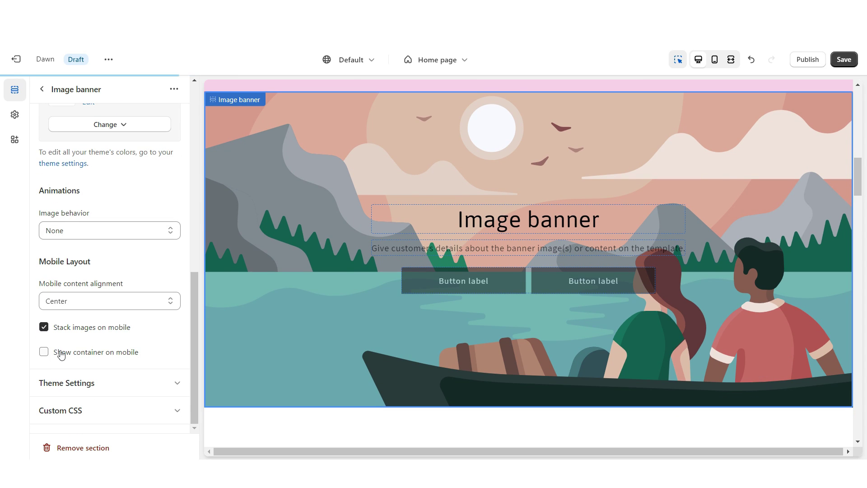
# Clear the second button label and make the first an outlined CONTACT US button
pyautogui.click(530, 283)
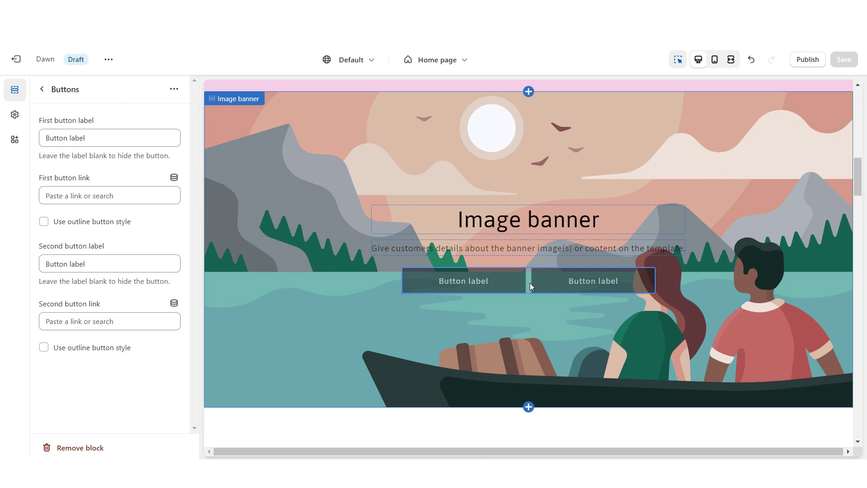
pyautogui.tripleClick(78, 264)
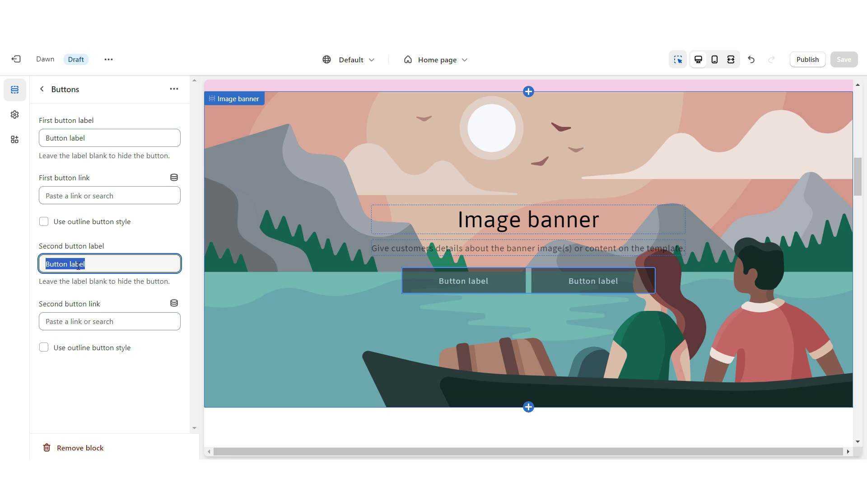
pyautogui.press('BackSpace')
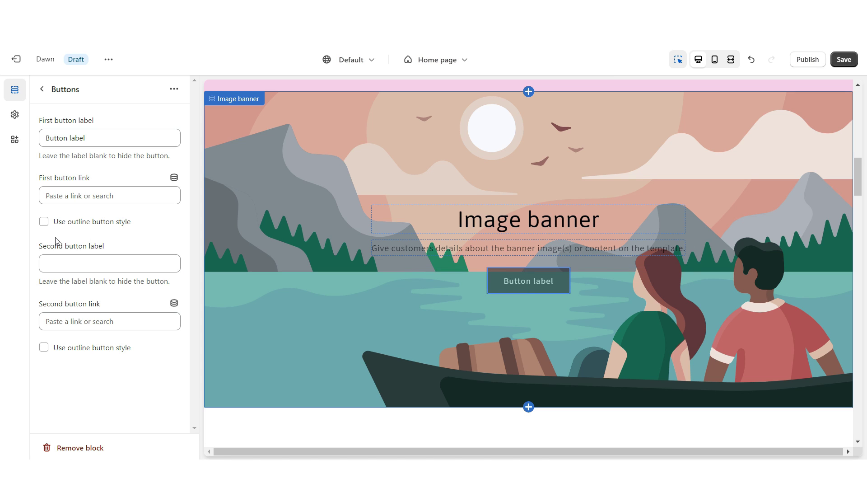
pyautogui.click(43, 222)
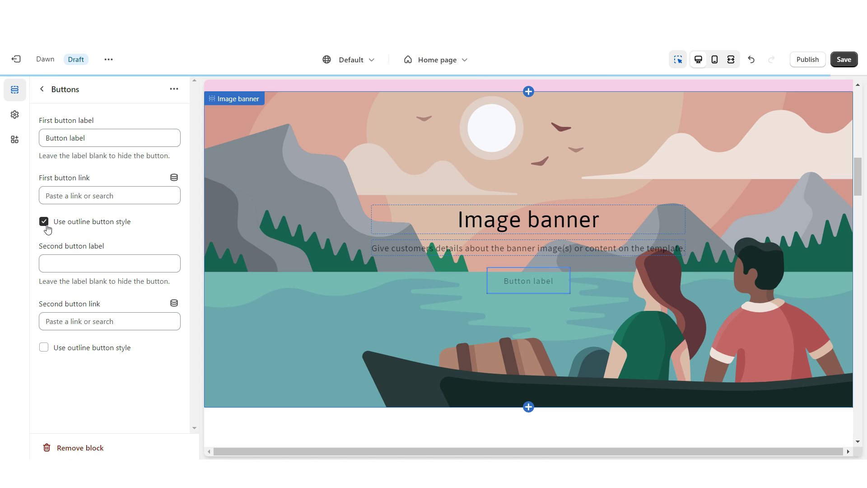
pyautogui.tripleClick(73, 138)
pyautogui.rightClick(73, 139)
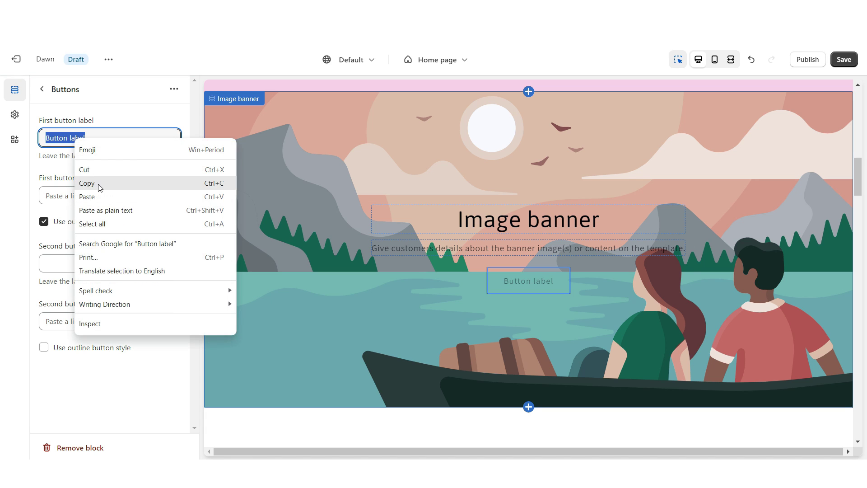
pyautogui.click(99, 194)
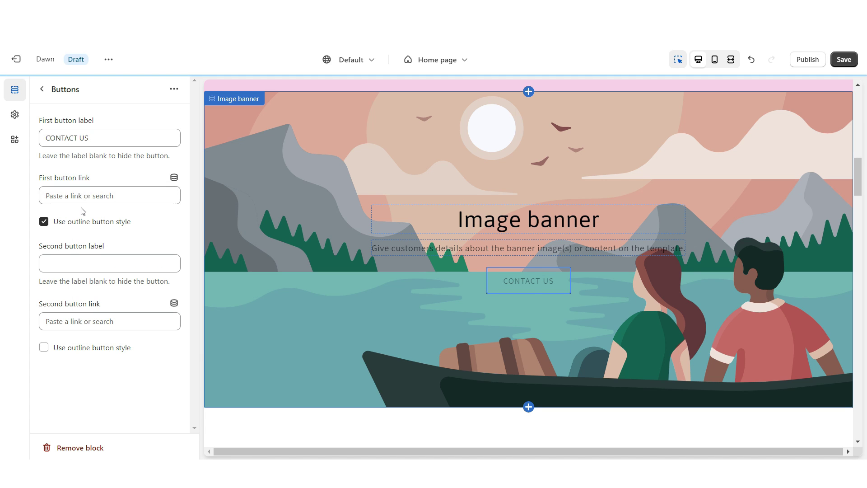
pyautogui.click(86, 197)
# Change the banner heading to ABOUT US with the brand description paragraph, and save
pyautogui.click(486, 223)
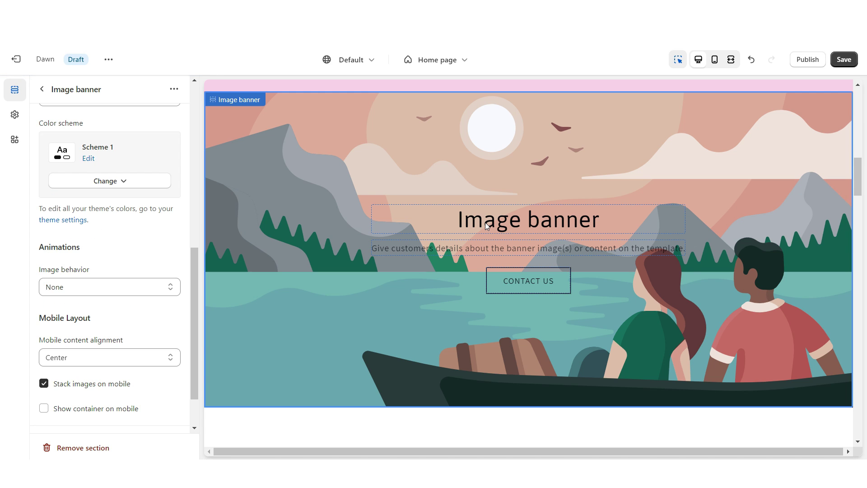
pyautogui.click(485, 222)
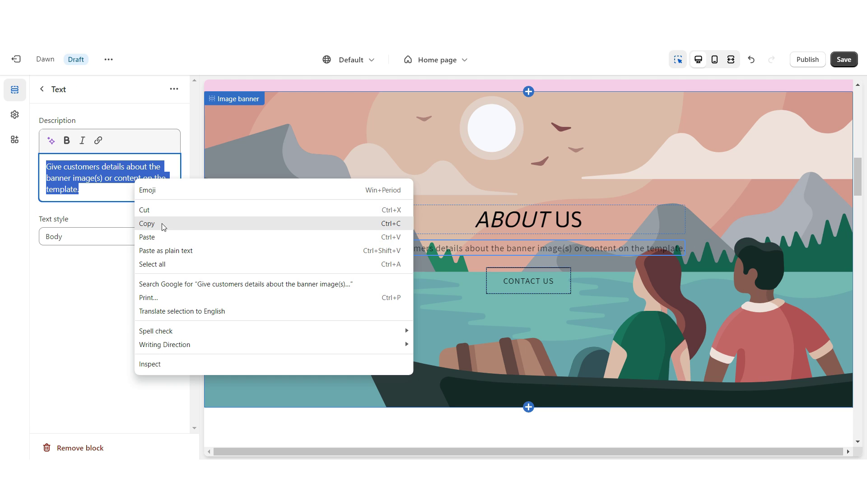
pyautogui.click(164, 232)
pyautogui.click(285, 195)
pyautogui.hotkey('ctrl', 's')
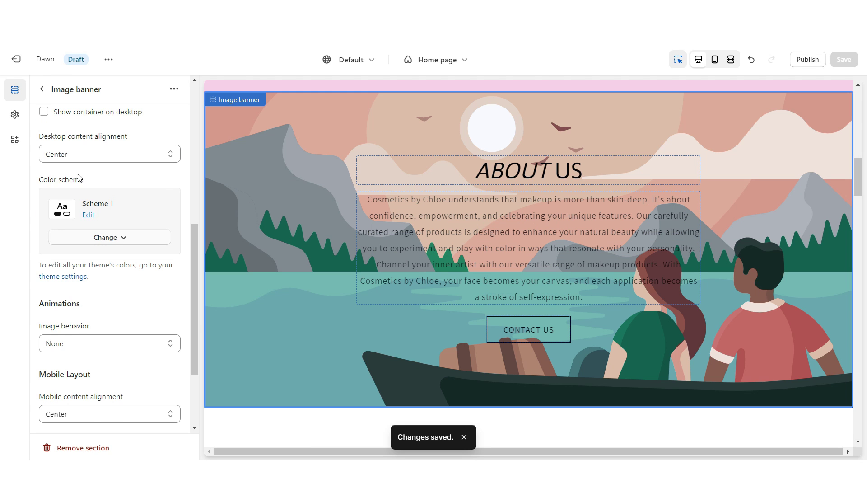
# Apply colour Scheme 3 for white banner text and save
pyautogui.click(117, 236)
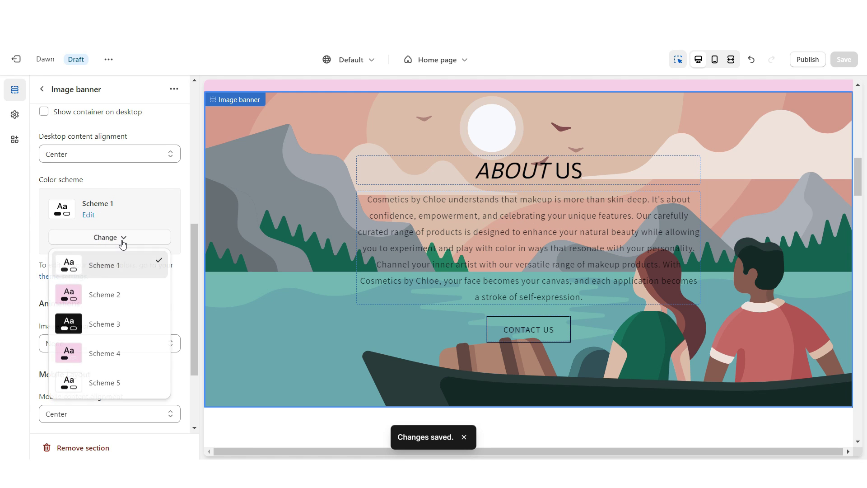
pyautogui.click(113, 324)
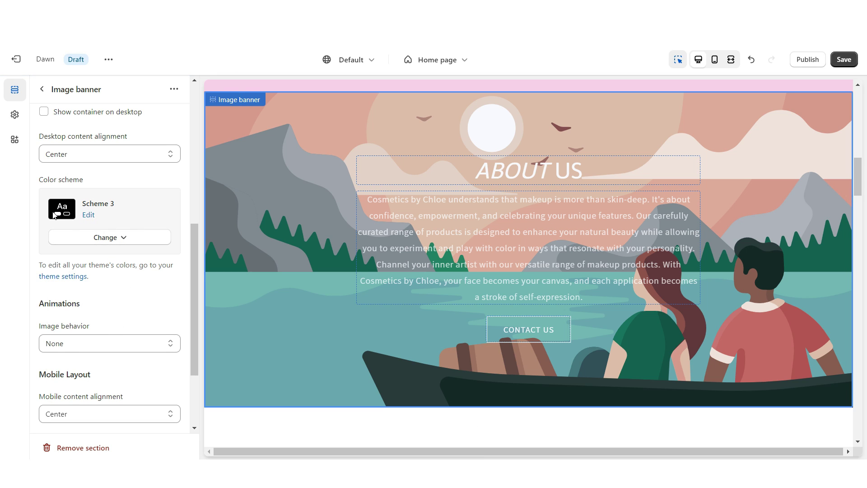
pyautogui.click(269, 165)
pyautogui.hotkey('ctrl', 's')
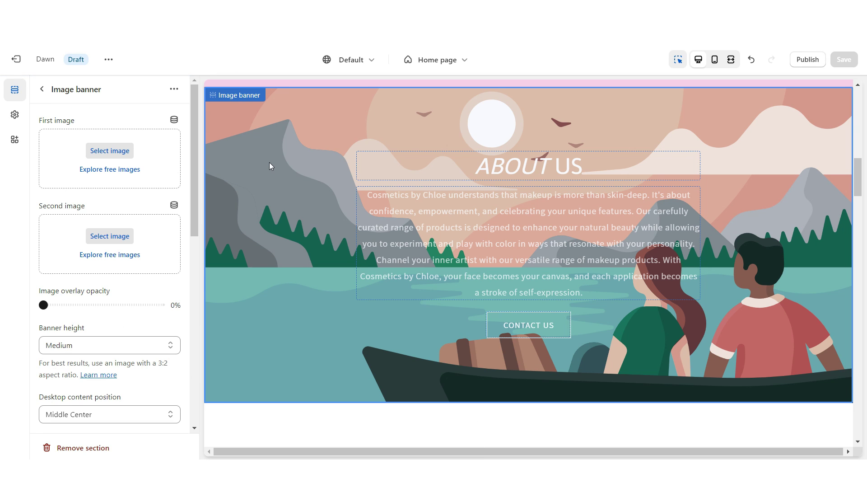
pyautogui.click(110, 150)
# Use the close-up eye photo as the banner image with Fixed background position, and save
pyautogui.click(562, 244)
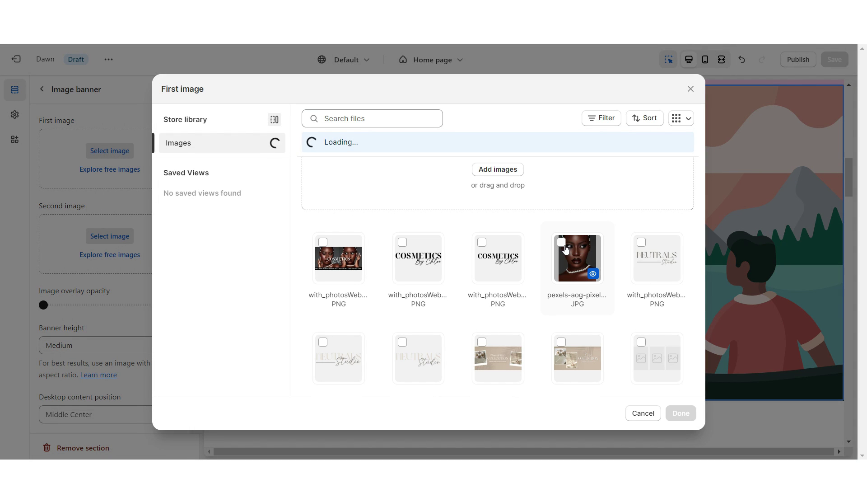
pyautogui.click(681, 413)
pyautogui.scroll(-2, 281, 285)
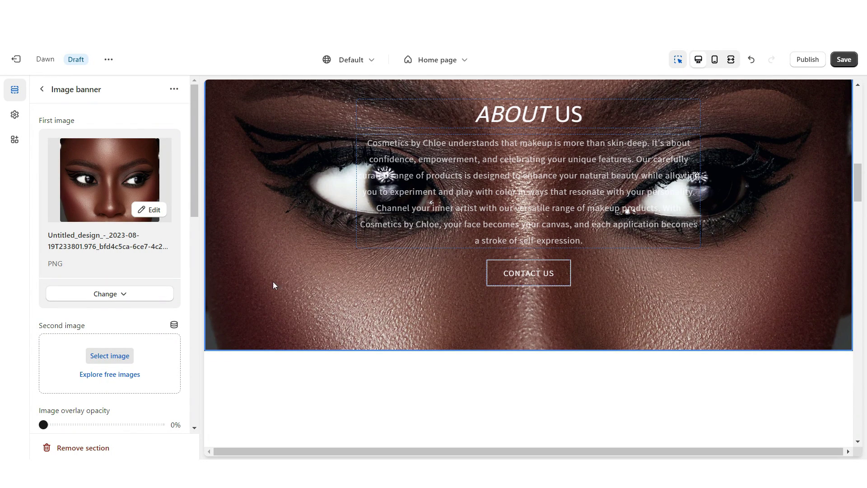
pyautogui.scroll(-10, 180, 239)
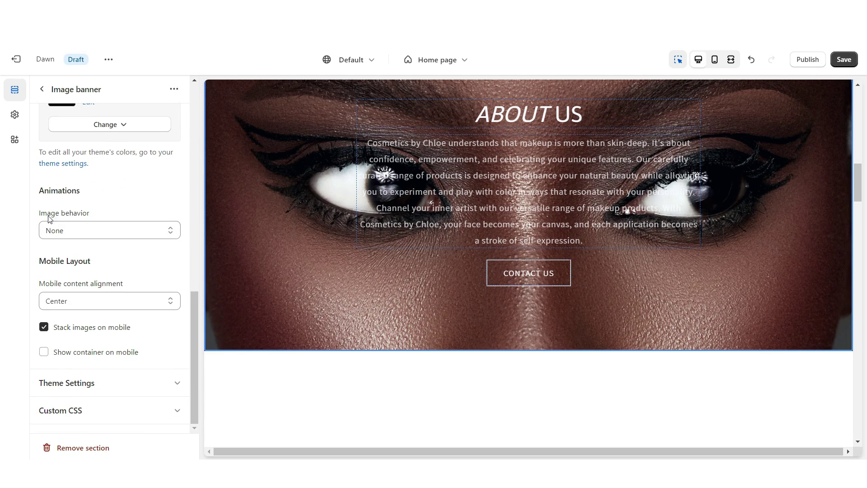
pyautogui.click(61, 231)
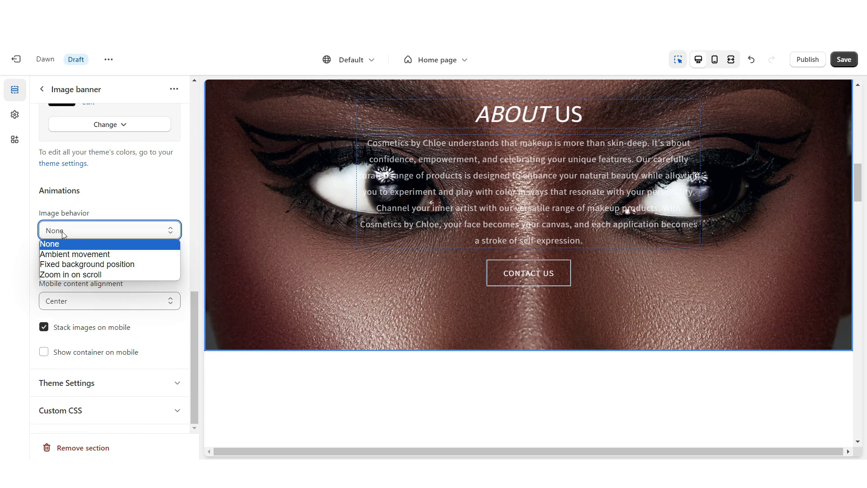
pyautogui.click(79, 264)
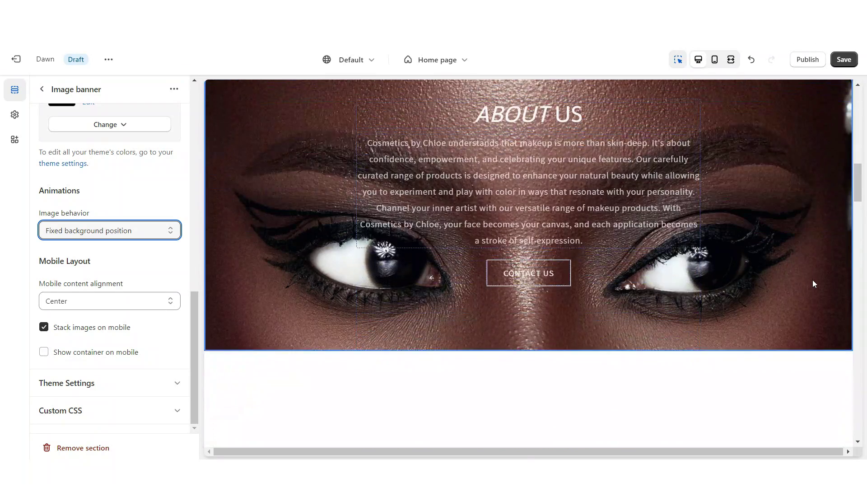
pyautogui.hotkey('ctrl', 's')
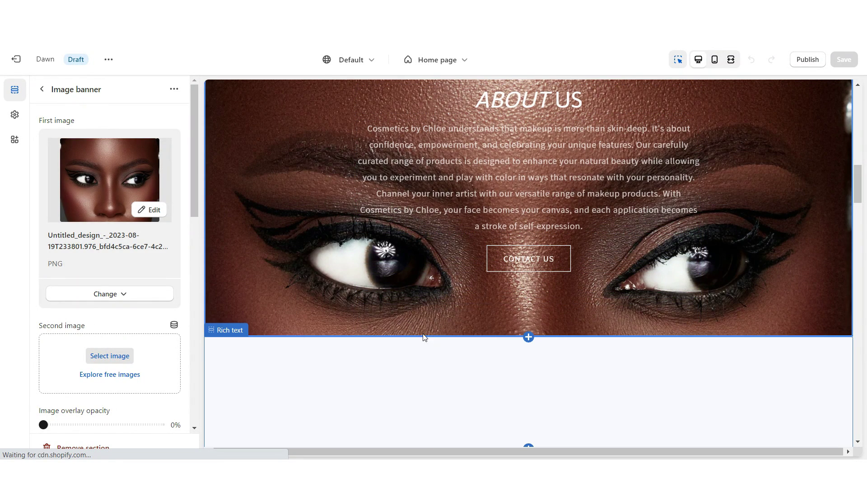
# Add a Rich text section below the banner and remove its Heading and Text blocks
pyautogui.click(529, 338)
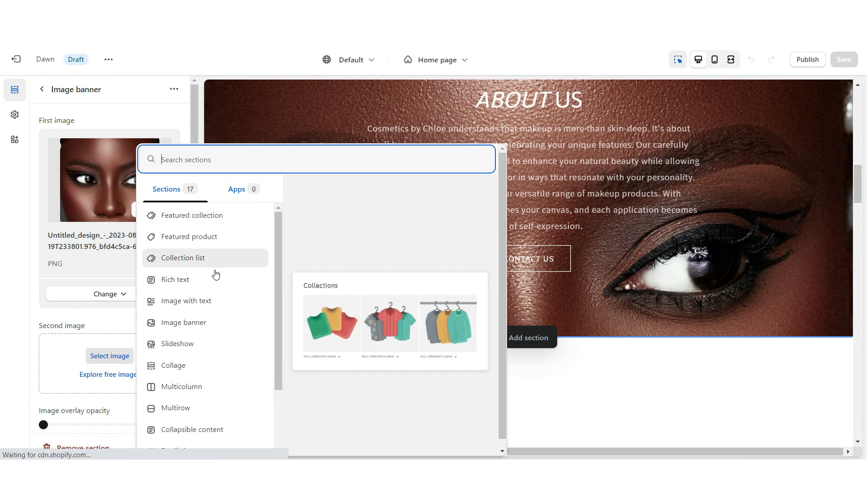
pyautogui.click(179, 279)
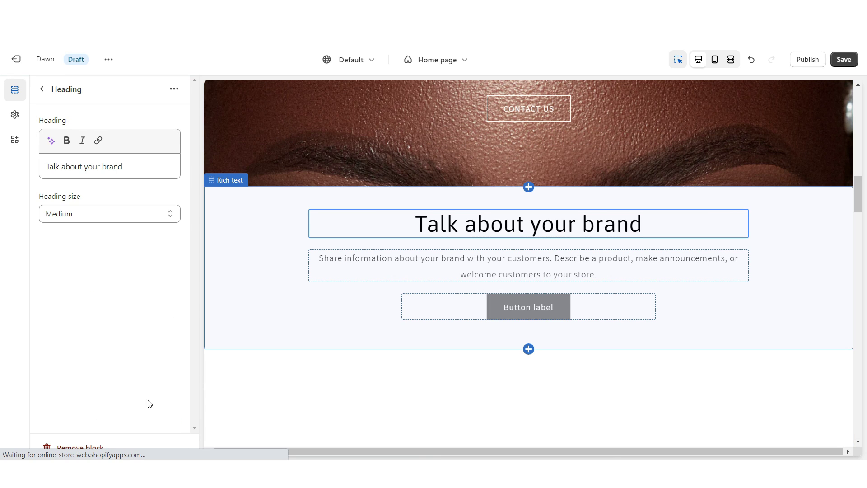
pyautogui.click(61, 447)
pyautogui.click(497, 234)
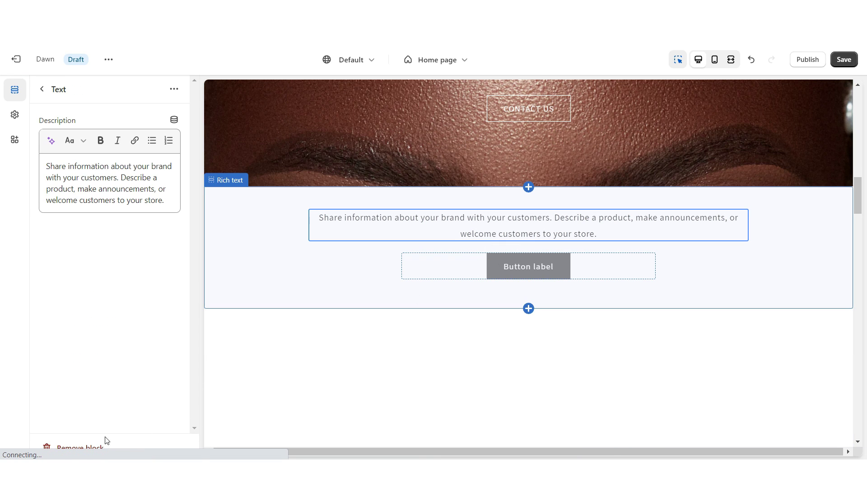
pyautogui.click(86, 446)
# Make the Rich text strip pink with Scheme 2 and set its bottom padding to 0px
pyautogui.click(137, 293)
pyautogui.click(107, 349)
pyautogui.scroll(-2, 175, 370)
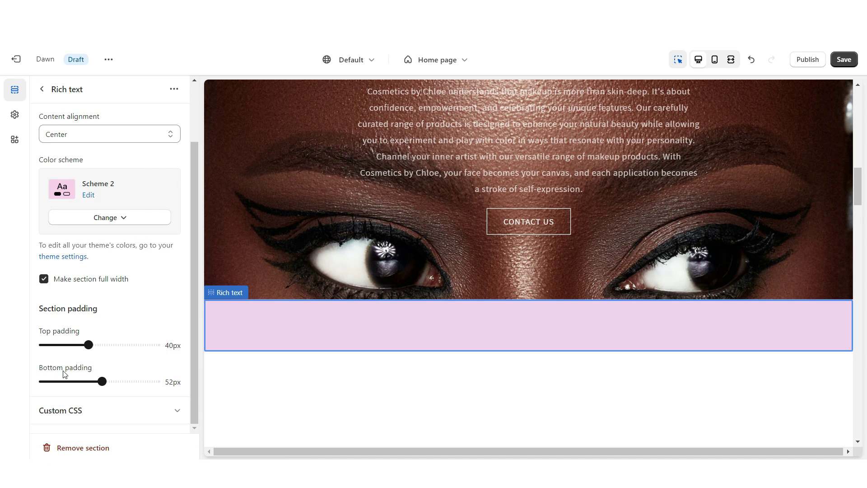
pyautogui.moveTo(104, 381); pyautogui.dragTo(27, 382)
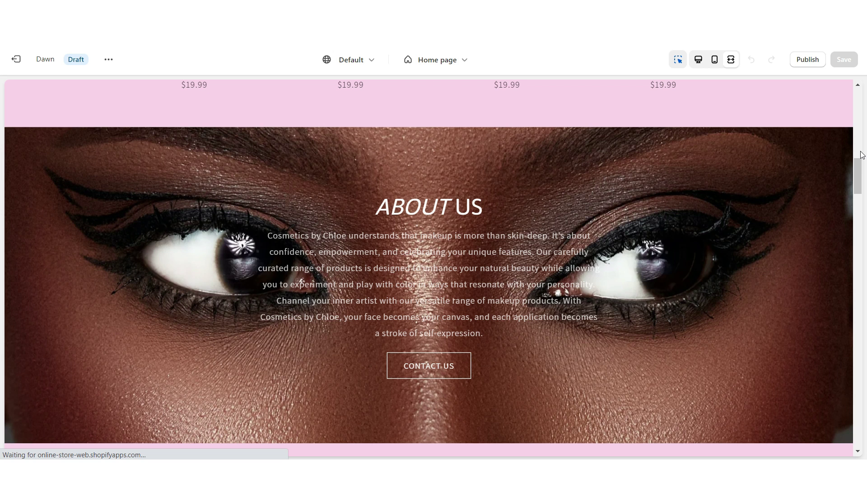
pyautogui.scroll(6, 861, 154)
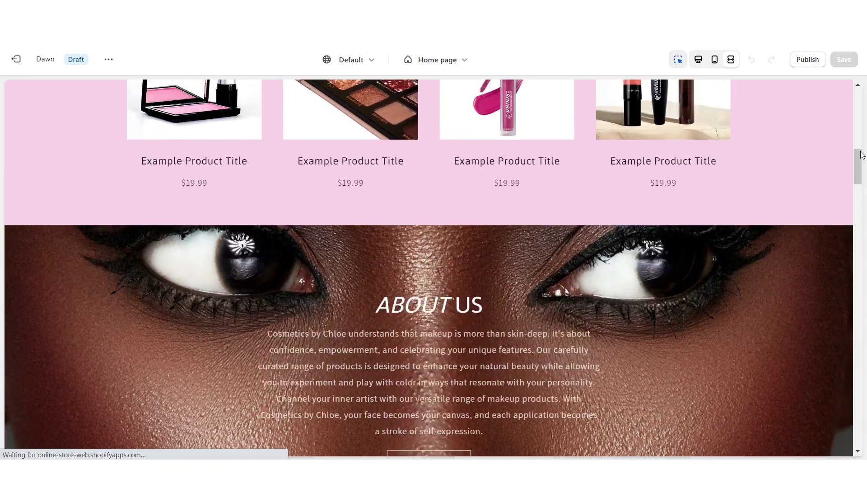
pyautogui.scroll(-4, 861, 155)
pyautogui.scroll(-4, 861, 155)
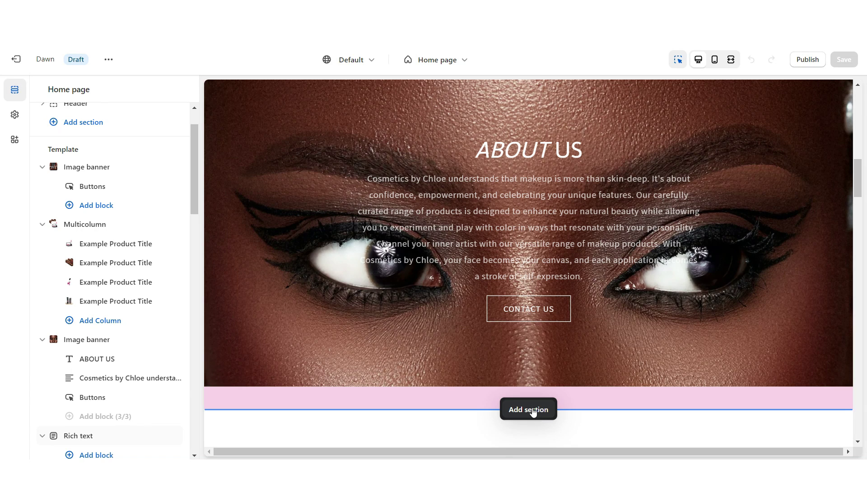
# Add a Collection list with 4 desktop columns and the heading SHOP CATEGORIES
pyautogui.click(533, 409)
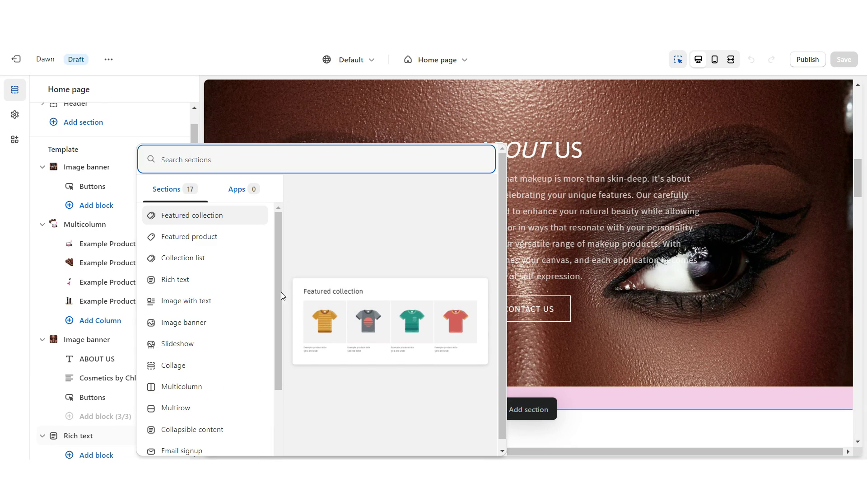
pyautogui.click(187, 258)
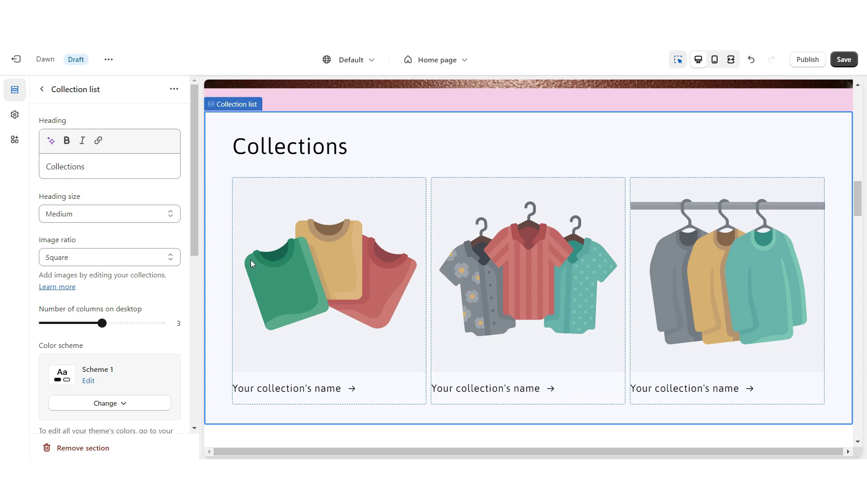
pyautogui.moveTo(102, 323); pyautogui.dragTo(131, 322)
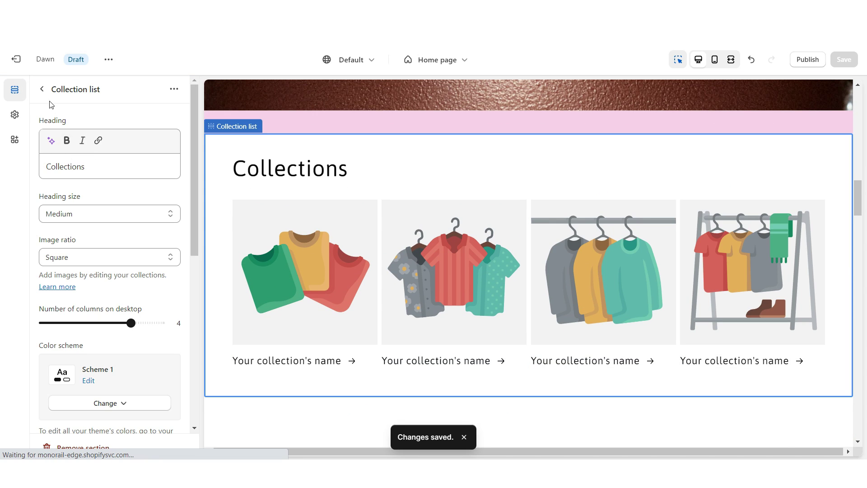
pyautogui.doubleClick(74, 167)
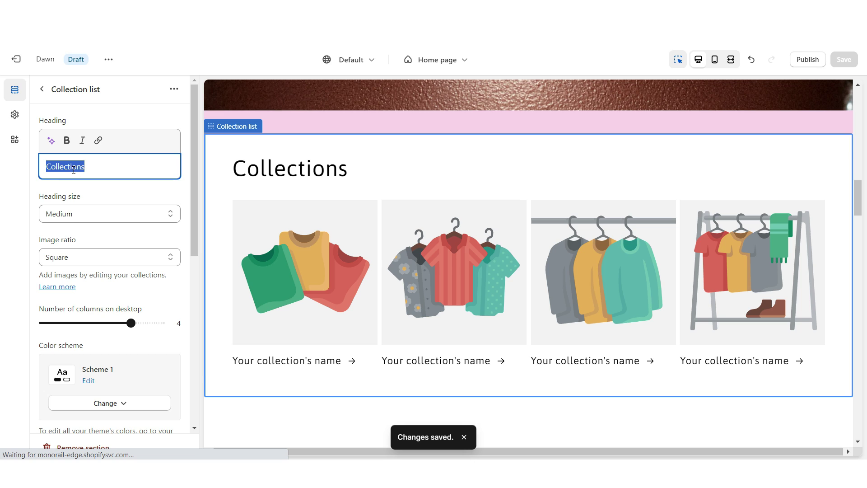
pyautogui.write('SHOP CATEGORIES')
pyautogui.click(285, 237)
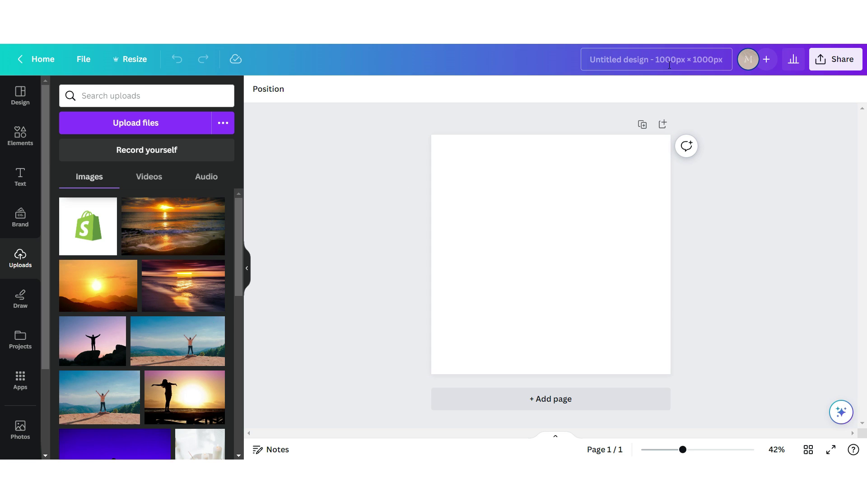
# Give the blank page a custom light pink background colour
pyautogui.click(550, 203)
pyautogui.click(257, 89)
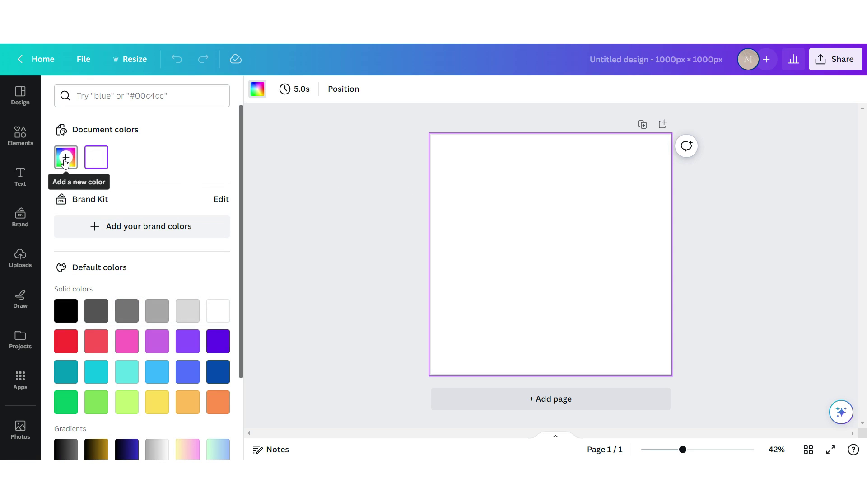
pyautogui.click(65, 162)
pyautogui.click(207, 281)
pyautogui.click(90, 214)
# Place a square photo frame and enlarge it to fill most of the page
pyautogui.click(20, 135)
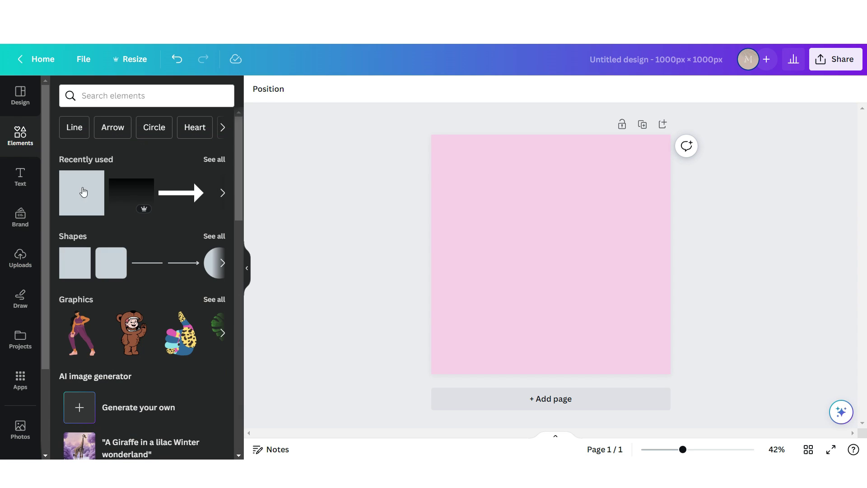
pyautogui.scroll(-5, 193, 181)
pyautogui.scroll(-8, 194, 267)
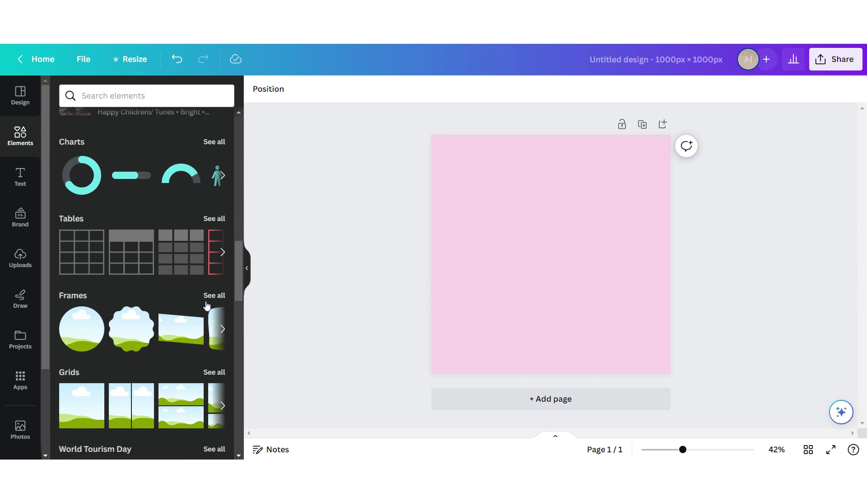
pyautogui.click(212, 296)
pyautogui.moveTo(211, 297); pyautogui.dragTo(488, 209)
pyautogui.moveTo(561, 262); pyautogui.dragTo(646, 351)
# Add a white 'fade' graphic, rotated horizontal and sized across the lower half
pyautogui.click(104, 96)
pyautogui.write('fade')
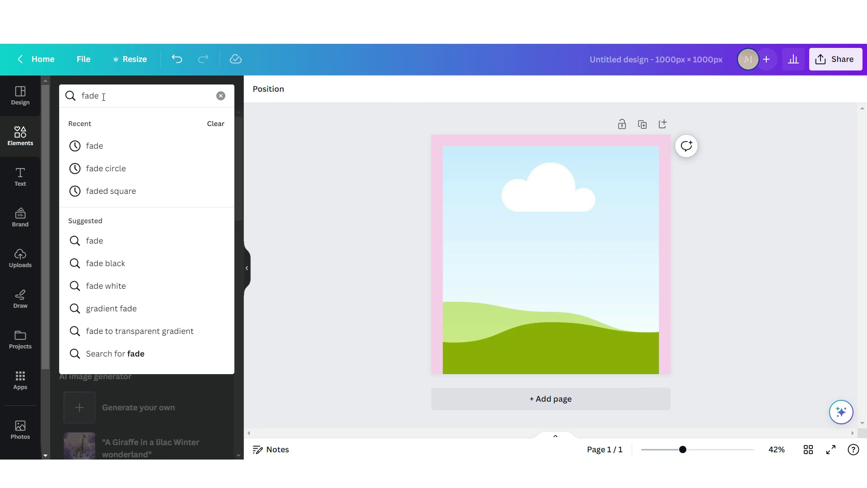
pyautogui.press('Return')
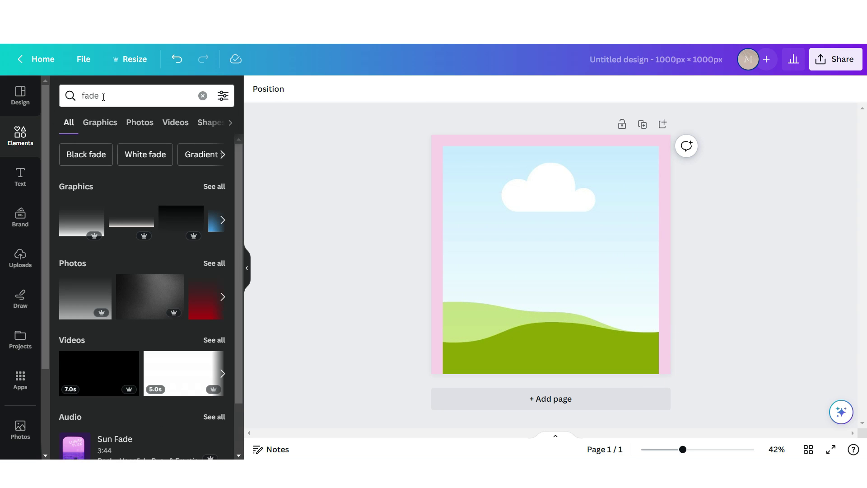
pyautogui.click(99, 122)
pyautogui.click(198, 322)
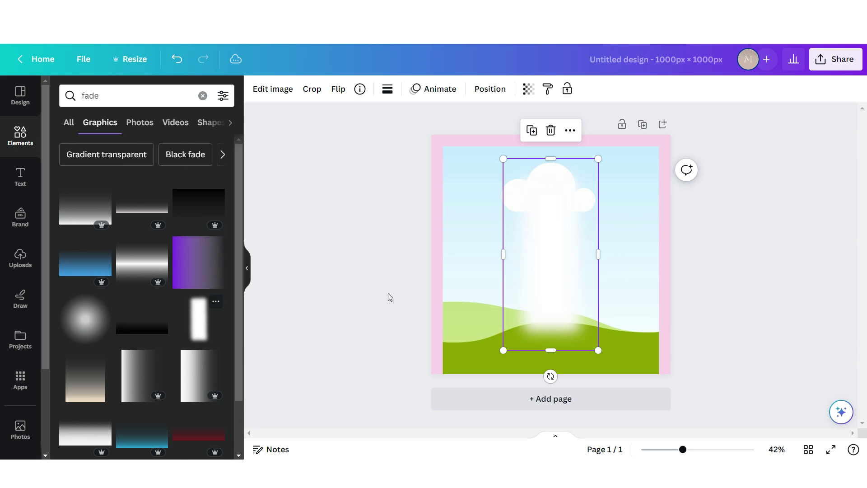
pyautogui.moveTo(553, 375); pyautogui.dragTo(668, 254)
pyautogui.moveTo(654, 254); pyautogui.dragTo(615, 274)
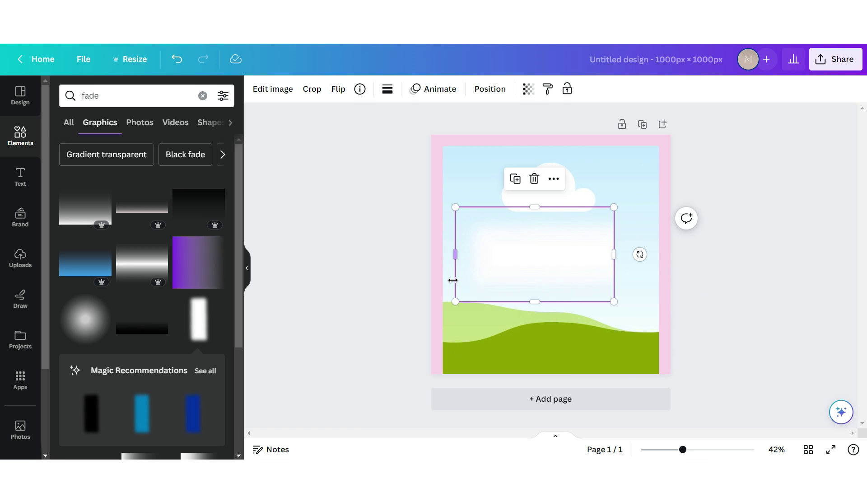
pyautogui.moveTo(451, 281); pyautogui.dragTo(492, 282)
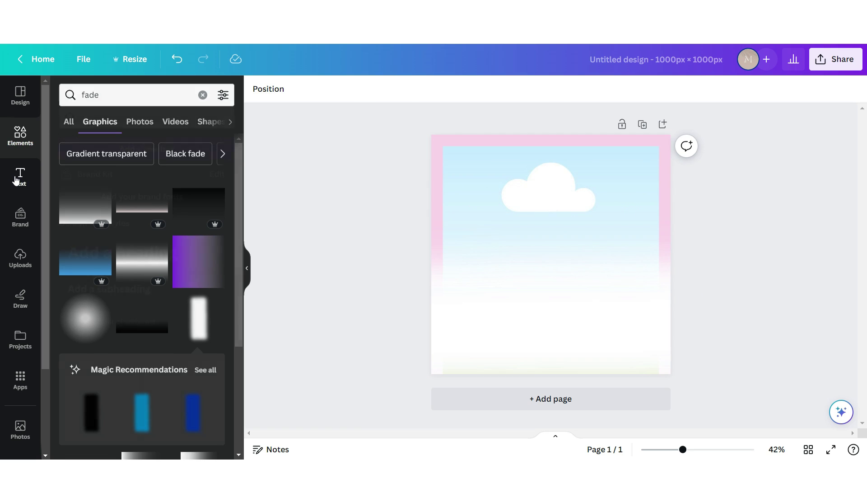
pyautogui.click(20, 177)
# Add 'Glosses' lettering in the Authentic Signature font, enlarged across the lower page
pyautogui.click(149, 272)
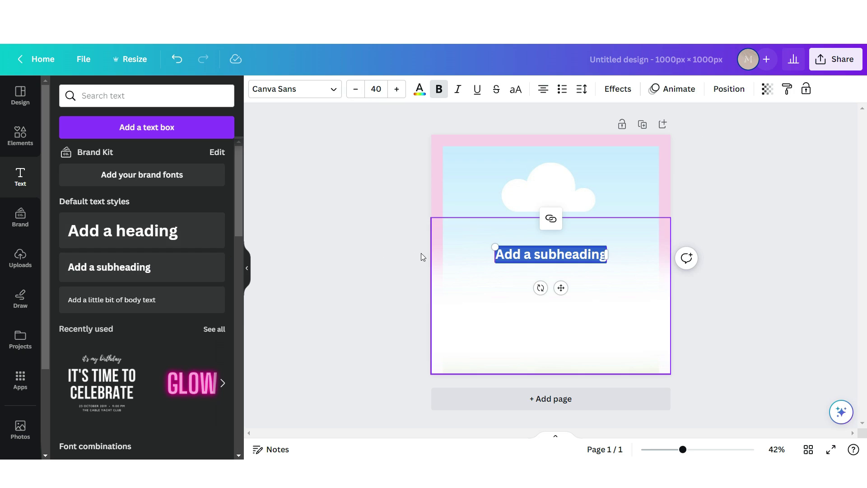
pyautogui.write('Glosses')
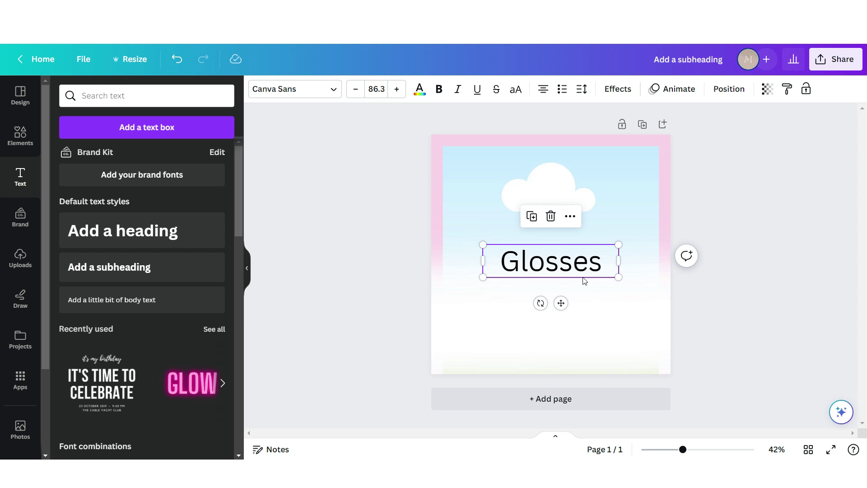
pyautogui.click(294, 88)
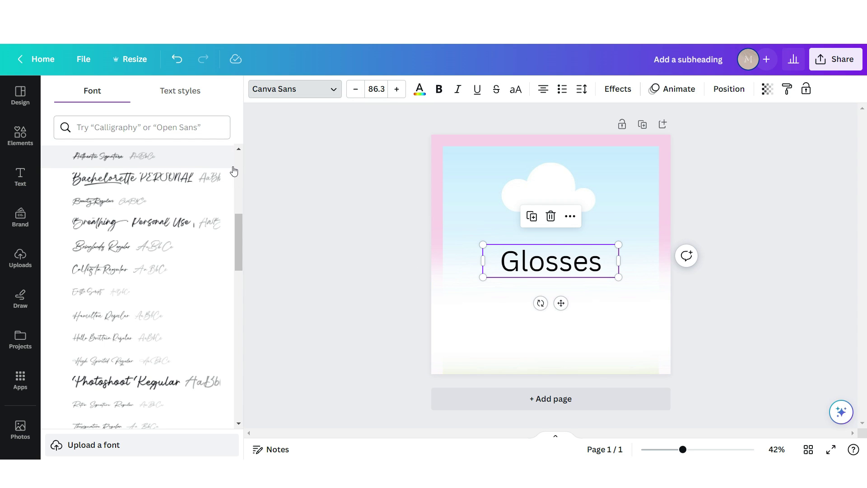
pyautogui.click(219, 164)
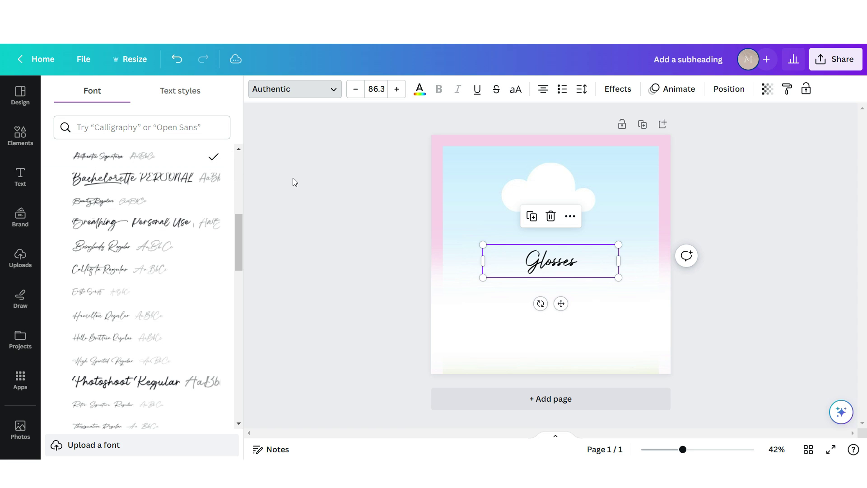
pyautogui.moveTo(618, 277); pyautogui.dragTo(544, 276)
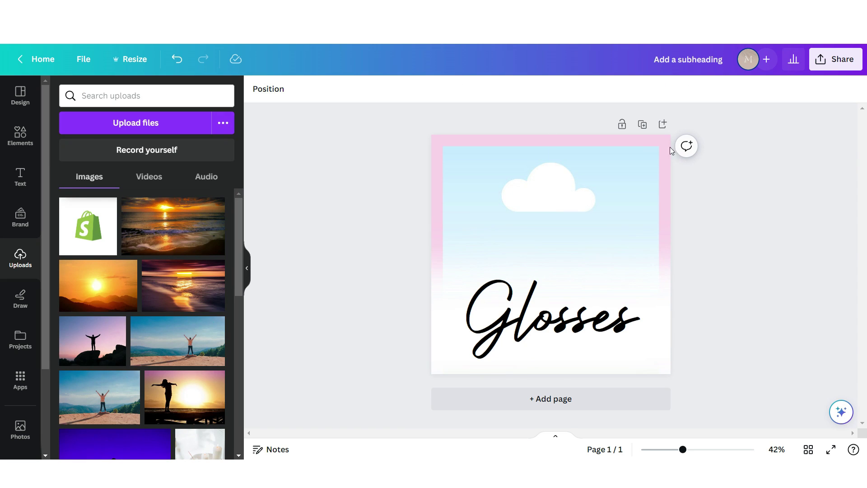
# Duplicate the page twice, reposition the Highlighters text, put the lip gloss photo in page 1's frame, and download
pyautogui.click(642, 125)
pyautogui.click(622, 125)
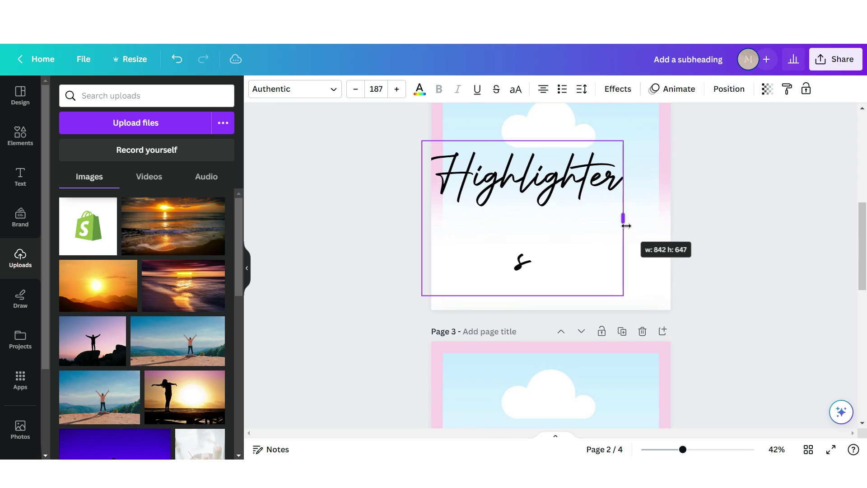
pyautogui.moveTo(623, 219); pyautogui.dragTo(633, 222)
pyautogui.moveTo(569, 195); pyautogui.dragTo(570, 271)
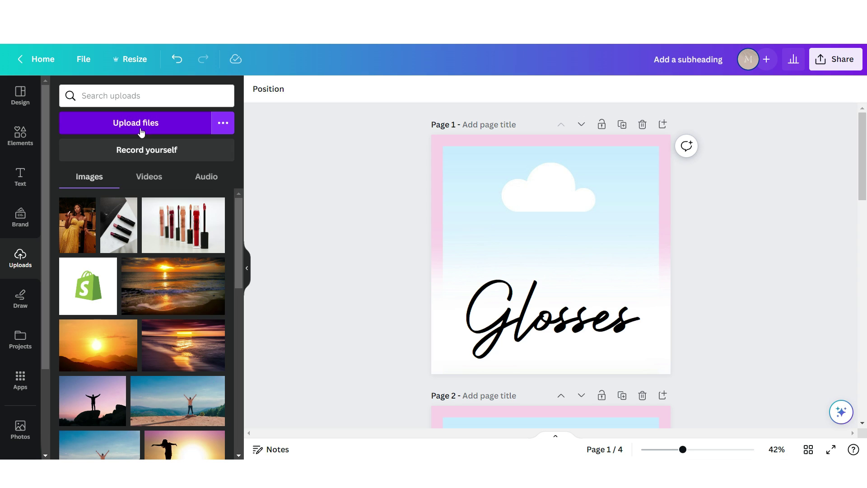
pyautogui.moveTo(195, 234); pyautogui.dragTo(449, 176)
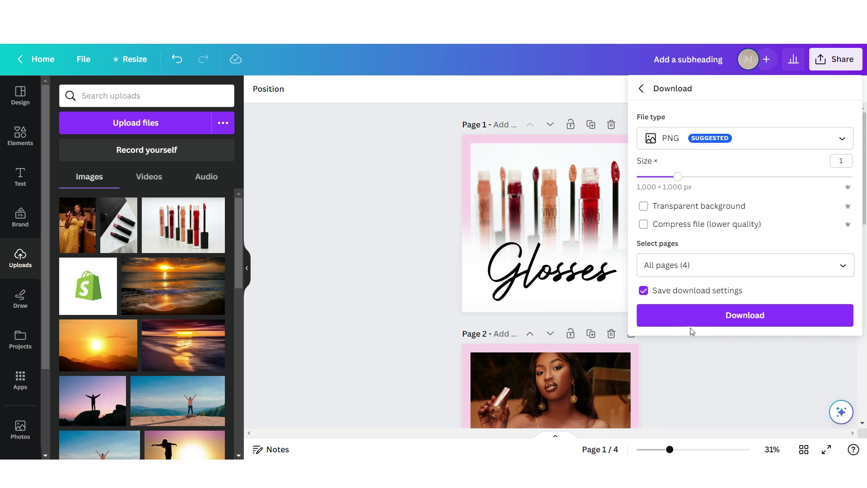
pyautogui.click(712, 314)
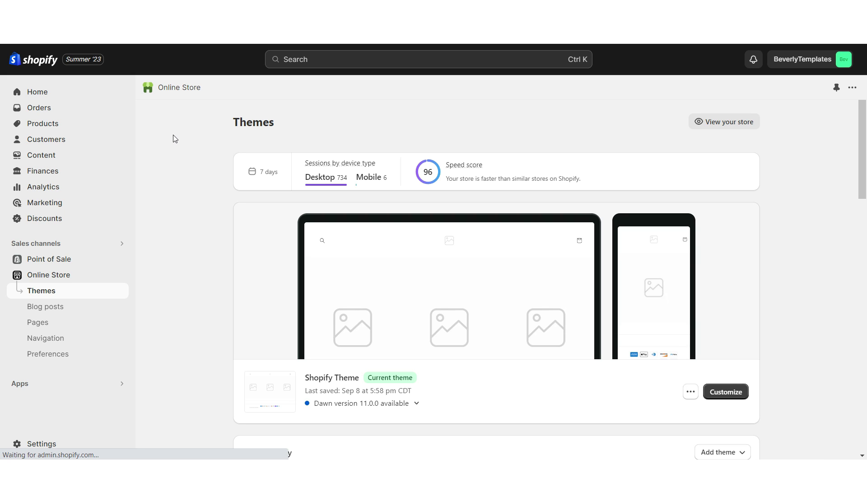
# Create a new collection under Products > Collections with the Glosses card as its image
pyautogui.click(49, 125)
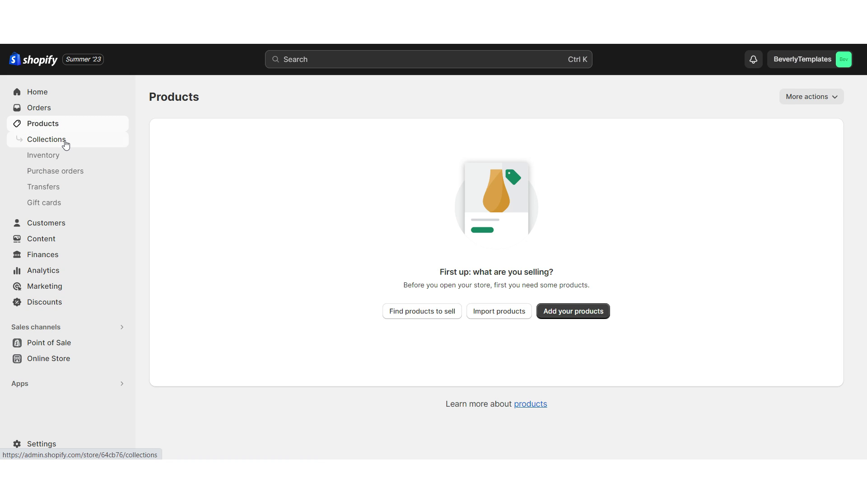
pyautogui.click(64, 140)
pyautogui.click(790, 101)
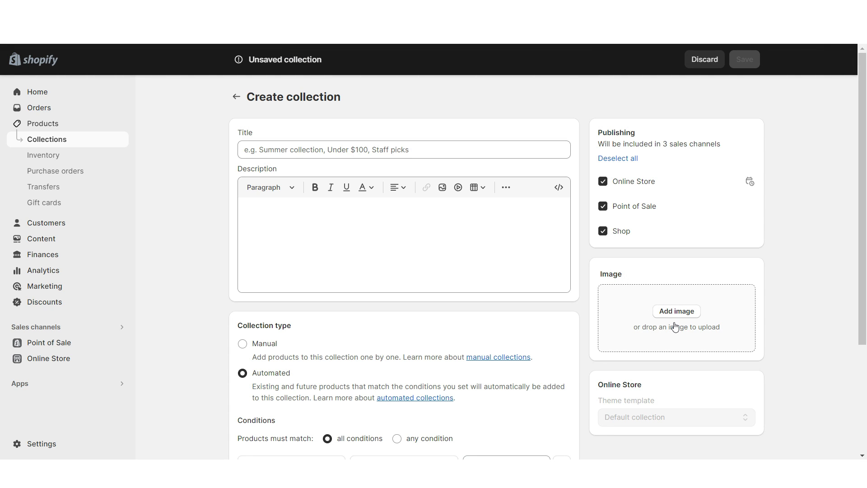
pyautogui.moveTo(601, 286); pyautogui.dragTo(602, 347)
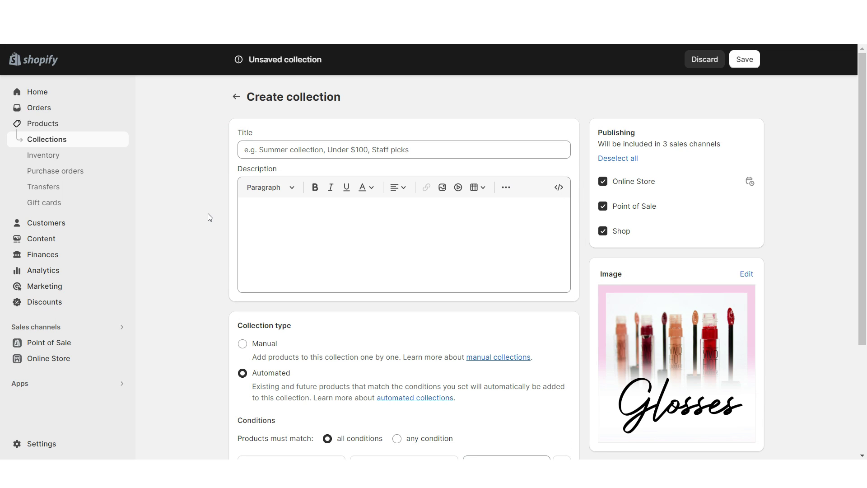
pyautogui.scroll(-3, 460, 220)
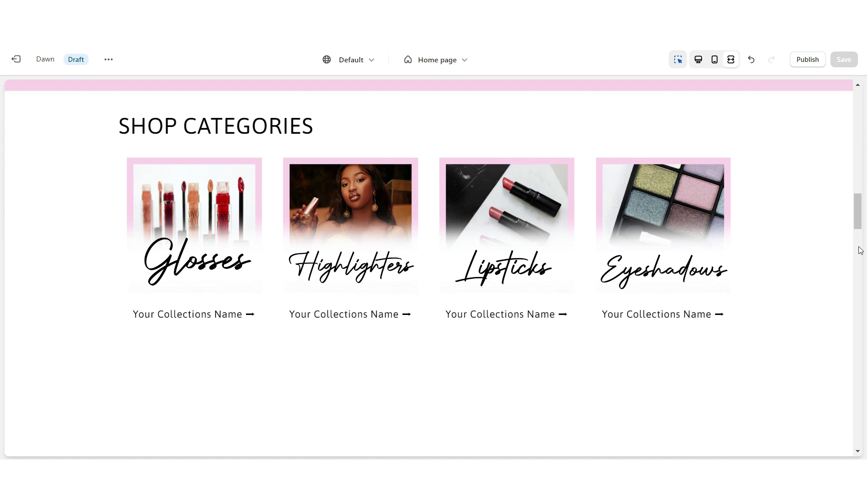
pyautogui.scroll(3, 861, 251)
pyautogui.scroll(5, 860, 250)
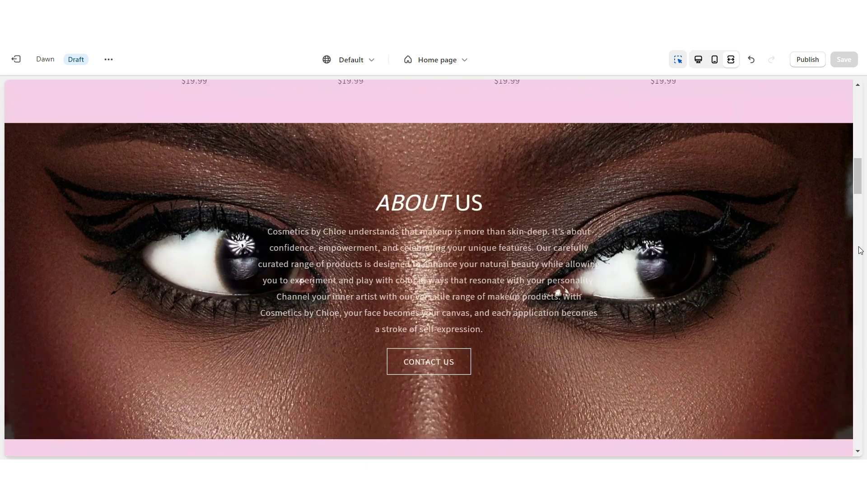
pyautogui.scroll(-8, 860, 250)
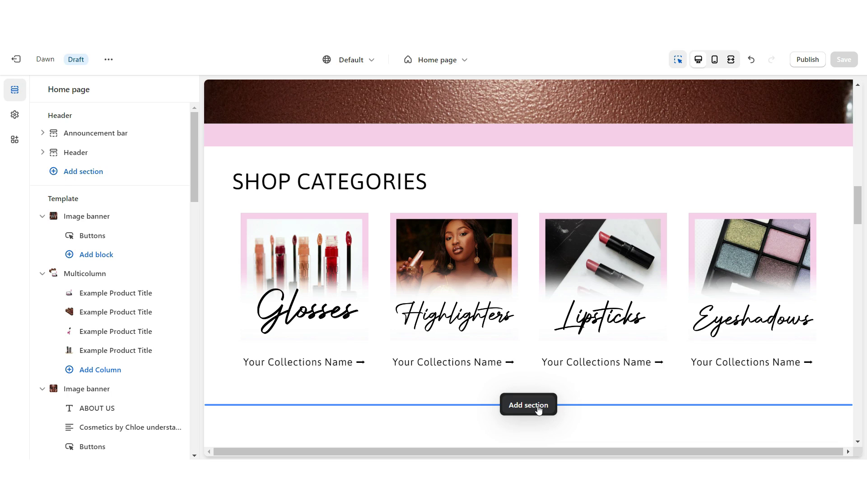
# Add a Multicolumn section showing four columns per row, with a fourth column block
pyautogui.click(528, 405)
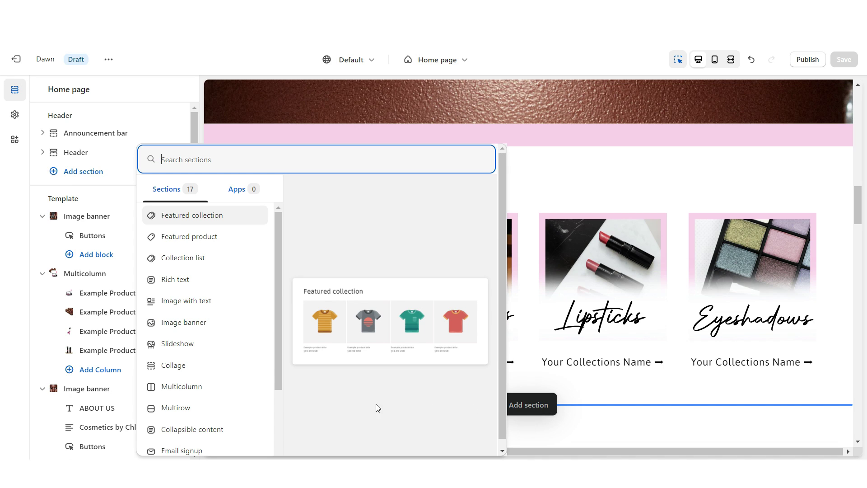
pyautogui.click(226, 388)
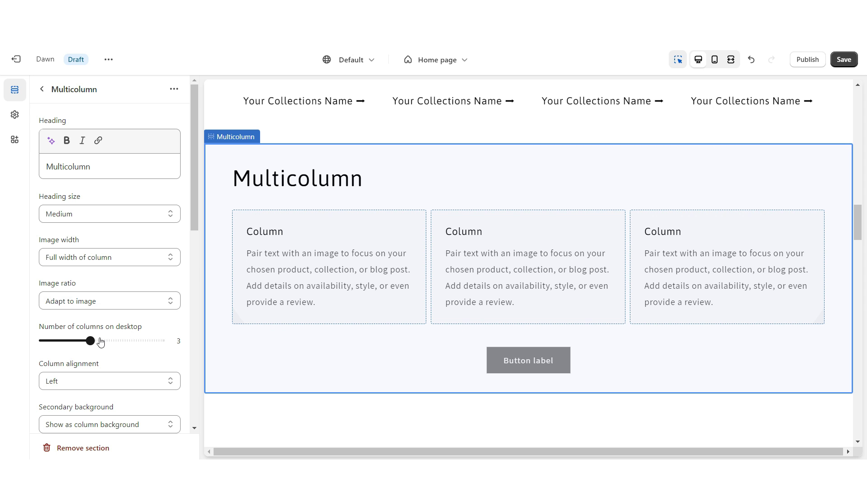
pyautogui.moveTo(91, 340); pyautogui.dragTo(114, 340)
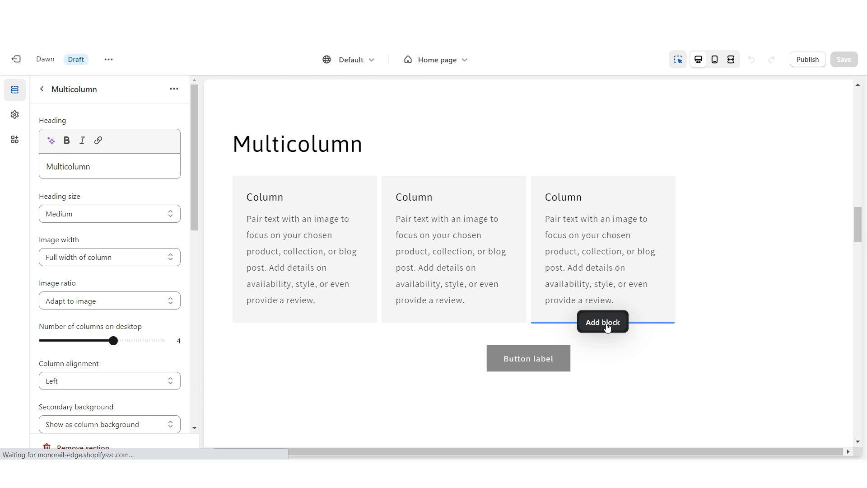
pyautogui.click(607, 323)
pyautogui.click(41, 89)
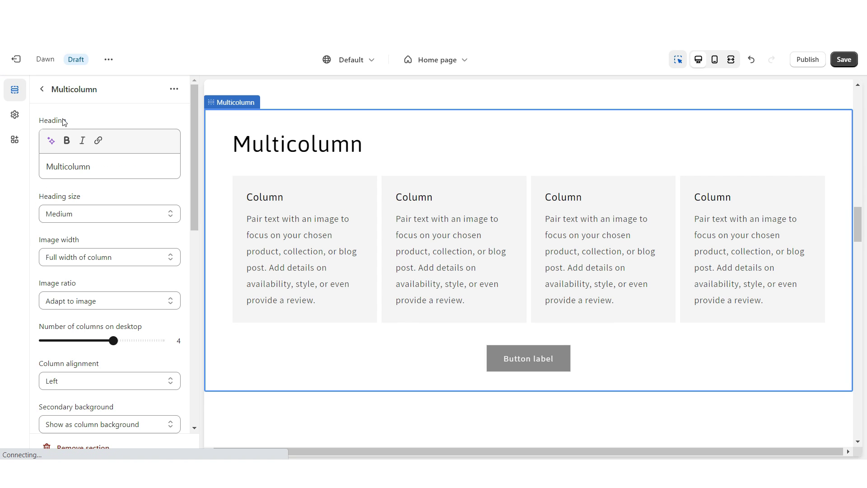
# Change the section heading to CUSTOMER FEEDBACK and clear the button label to remove the button
pyautogui.doubleClick(61, 165)
pyautogui.rightClick(48, 170)
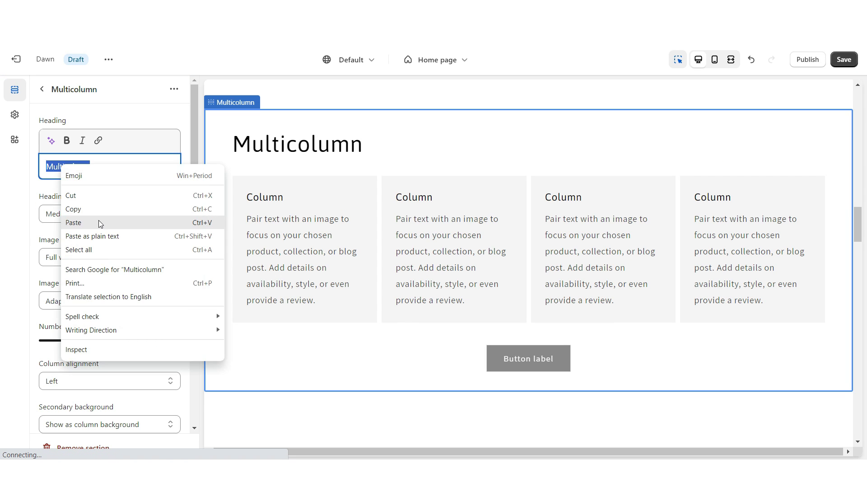
pyautogui.click(99, 220)
pyautogui.scroll(-5, 109, 271)
pyautogui.click(55, 242)
pyautogui.tripleClick(55, 242)
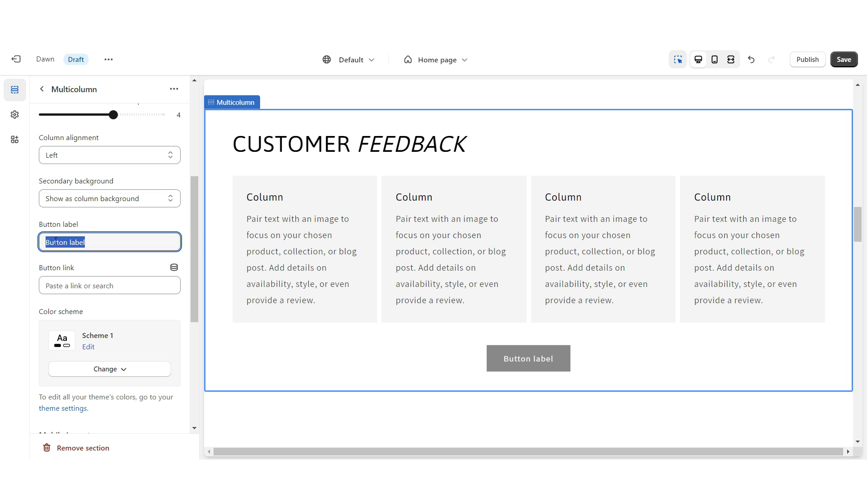
pyautogui.press('BackSpace')
# Center the column contents and give the section the pink Scheme 2 colour scheme
pyautogui.scroll(1, 68, 216)
pyautogui.click(67, 210)
pyautogui.click(68, 233)
pyautogui.scroll(-3, 132, 256)
pyautogui.hotkey('ctrl', 's')
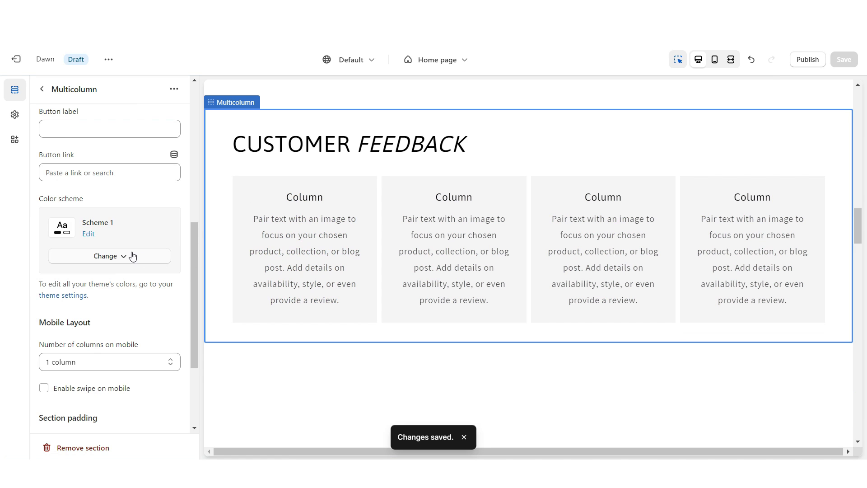
pyautogui.click(102, 256)
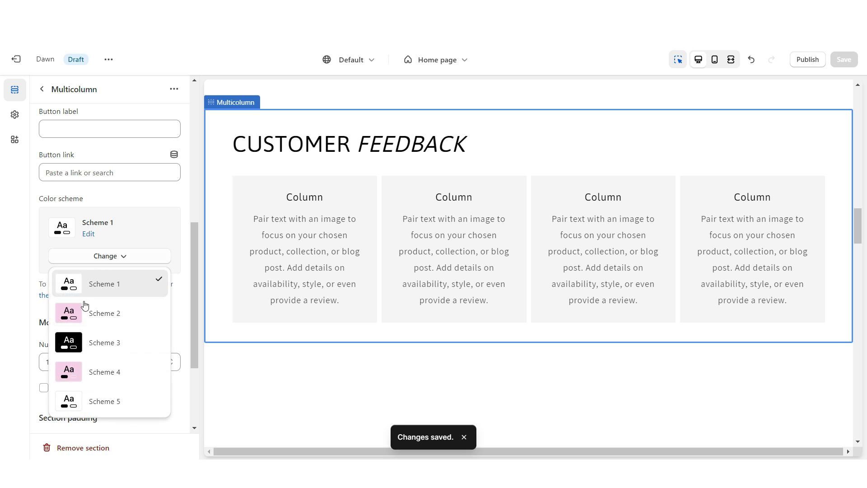
pyautogui.click(86, 312)
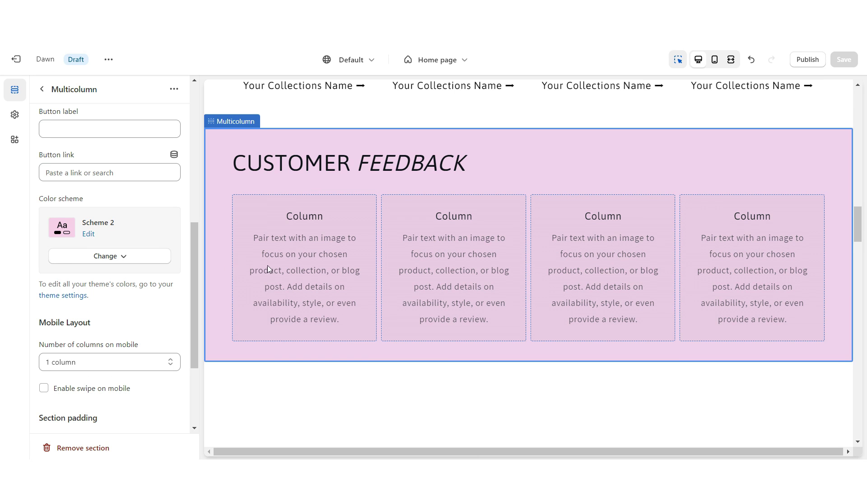
pyautogui.click(287, 228)
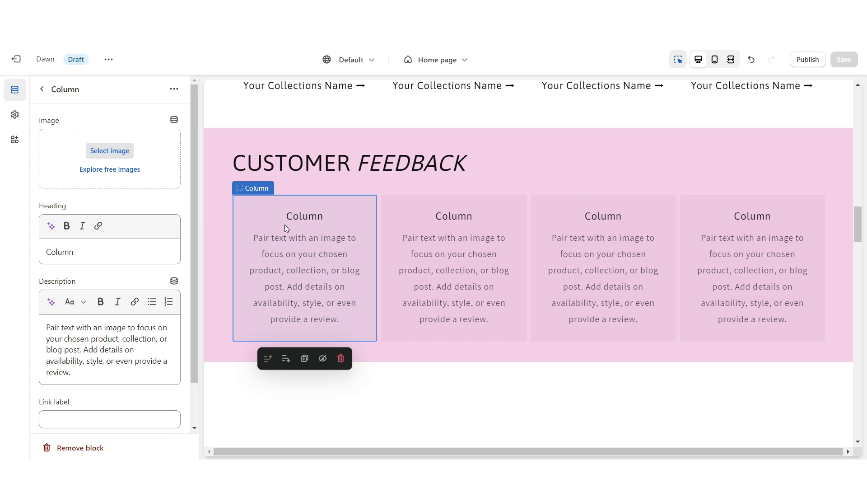
# Set the first column's heading to ★★★★★ and its description to a customer review, selecting the reviewer's name for bolding
pyautogui.click(69, 255)
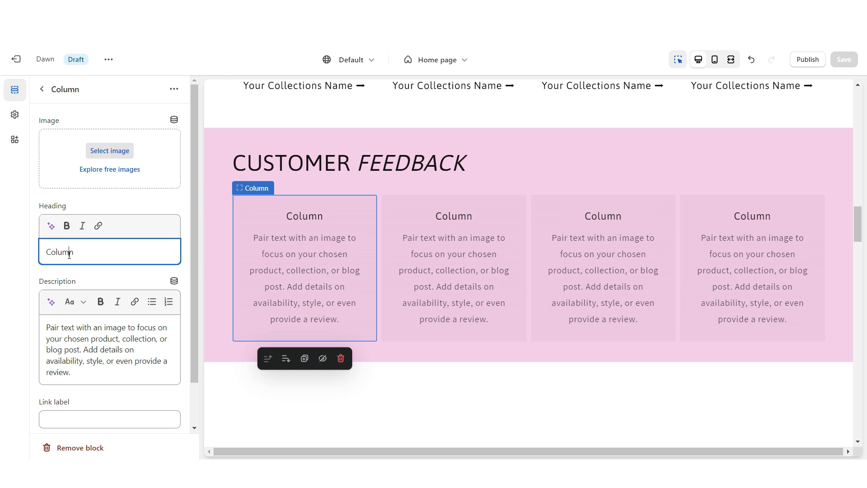
pyautogui.hotkey('ctrl', 'a')
pyautogui.write('★★★★★')
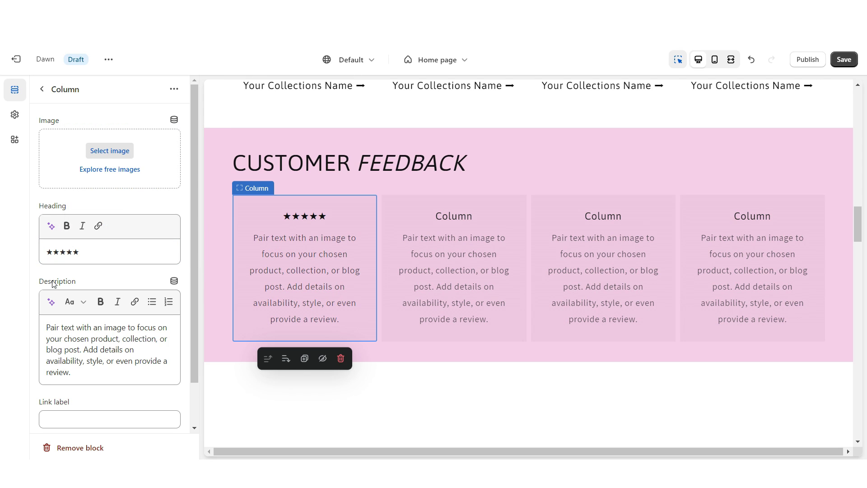
pyautogui.click(68, 346)
pyautogui.hotkey('ctrl', 'a')
pyautogui.write("Excellent quality and fast shipping times! I'm in love with my product, I'll be shopping from here again. Allie Hall")
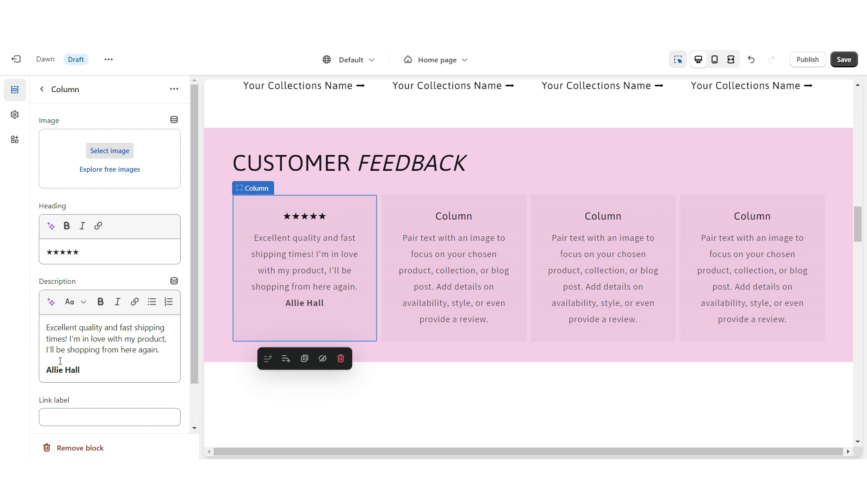
pyautogui.moveTo(85, 369); pyautogui.dragTo(45, 369)
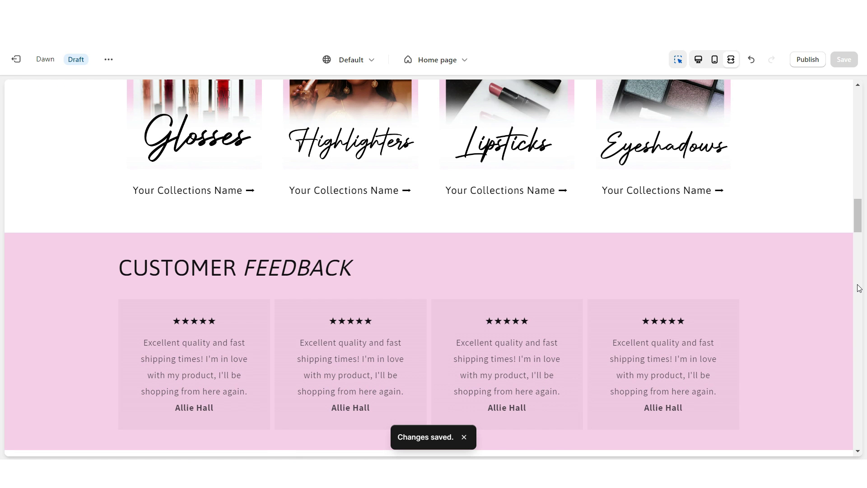
pyautogui.scroll(4, 859, 288)
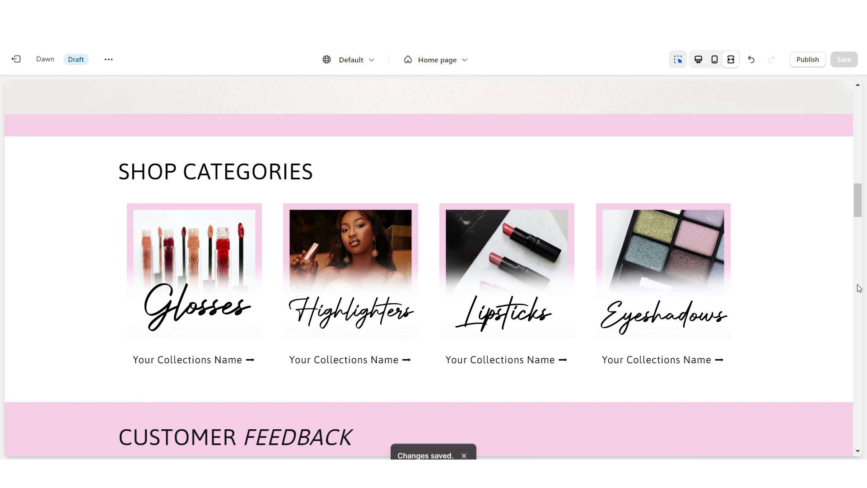
pyautogui.scroll(-5, 858, 288)
pyautogui.scroll(-2, 859, 288)
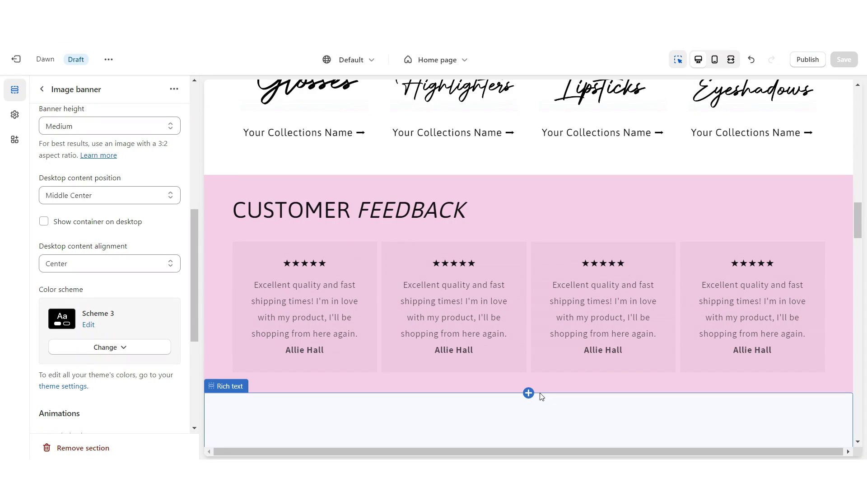
# Add an Image banner below the customer feedback and clear its second button label
pyautogui.click(528, 392)
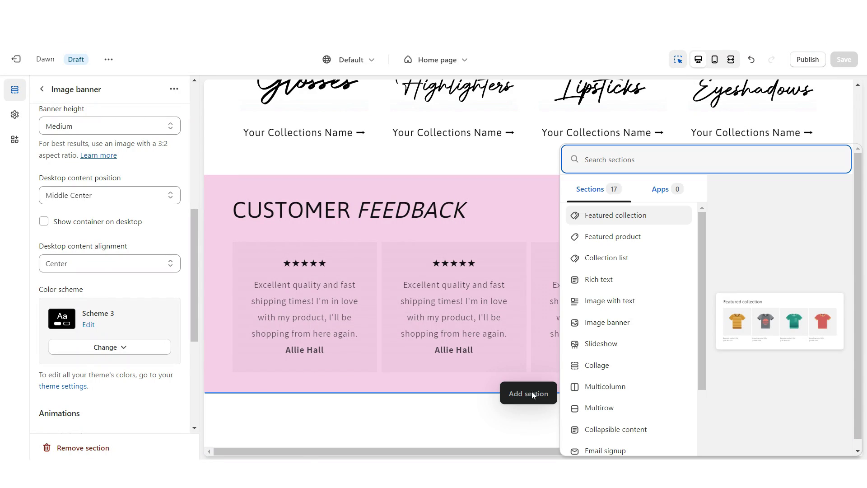
pyautogui.click(592, 323)
pyautogui.click(529, 301)
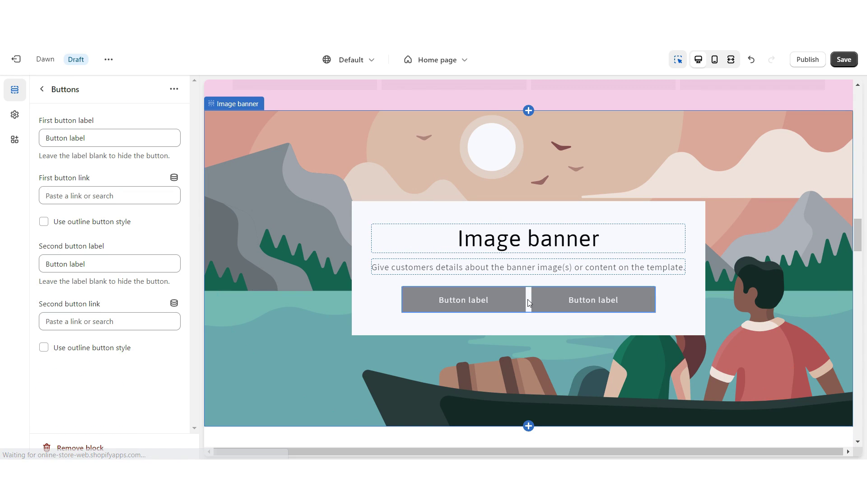
pyautogui.doubleClick(72, 264)
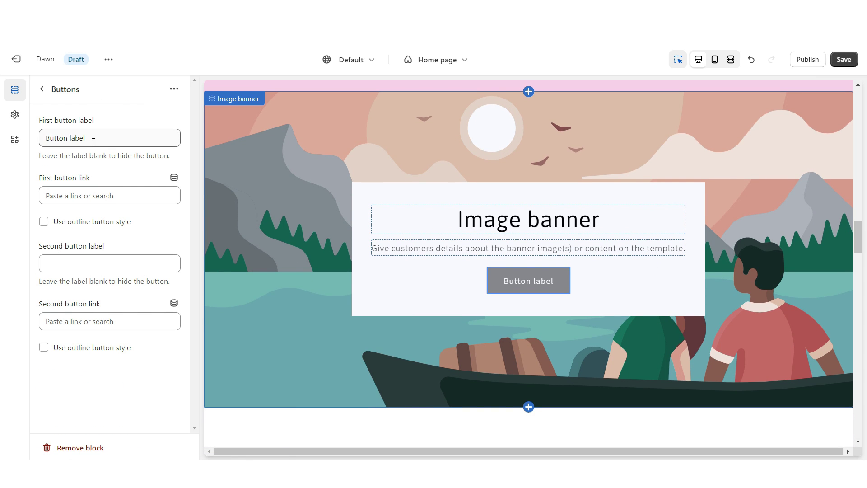
# Relabel the first button SHOP THIS COLLECTION, link it to All products, and start editing the banner text
pyautogui.doubleClick(70, 138)
pyautogui.tripleClick(70, 138)
pyautogui.rightClick(70, 138)
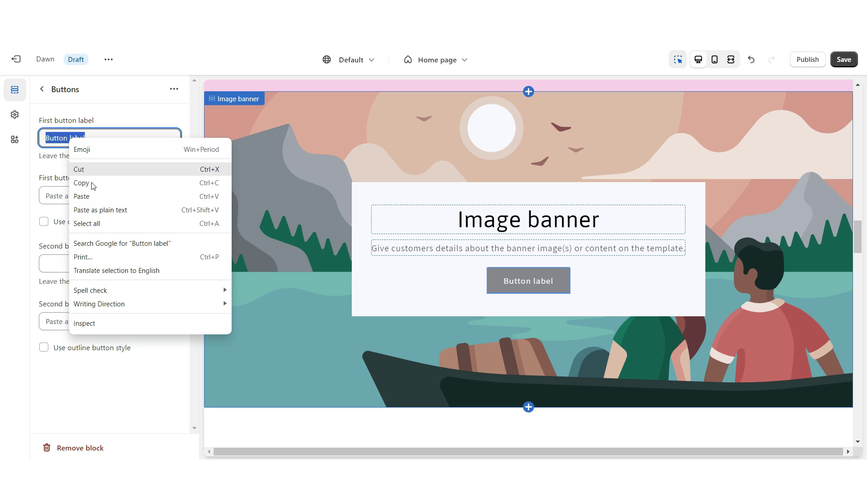
pyautogui.click(88, 192)
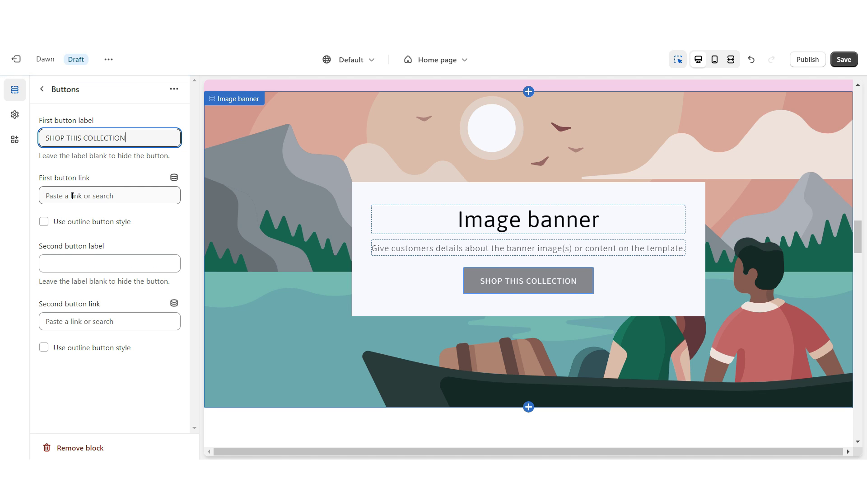
pyautogui.click(72, 196)
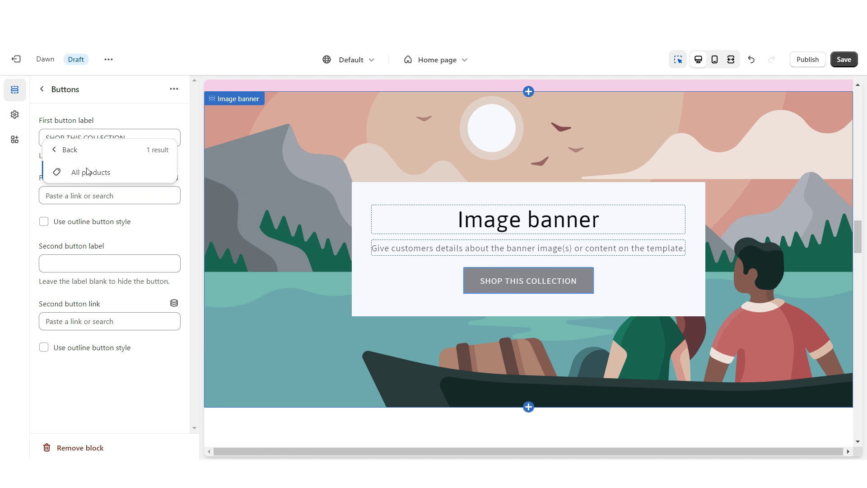
pyautogui.click(88, 172)
pyautogui.click(452, 248)
pyautogui.click(449, 228)
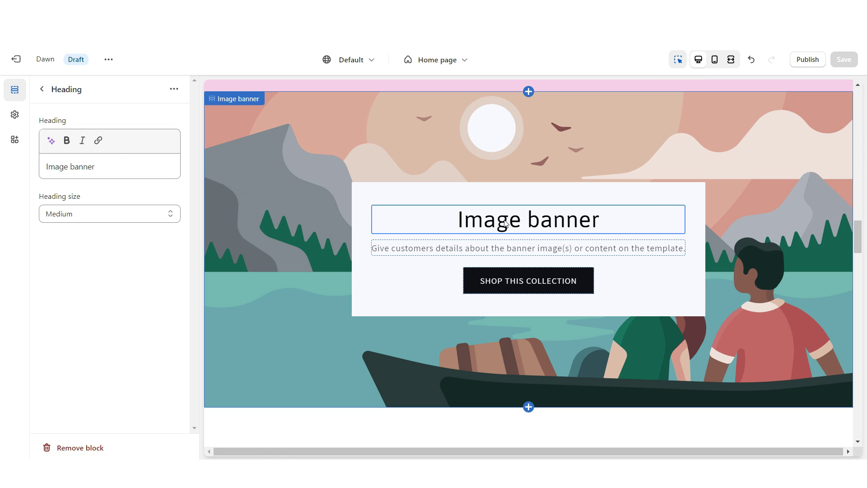
pyautogui.click(844, 60)
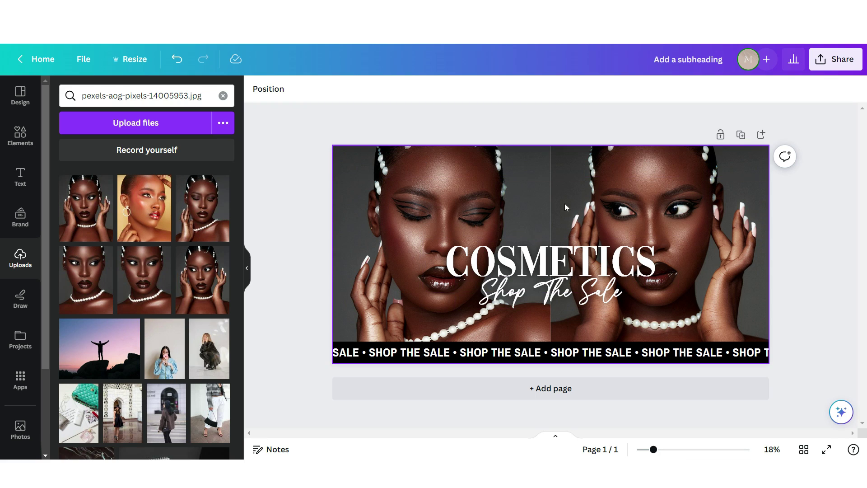
# Add a second page to the design with a black background
pyautogui.click(761, 136)
pyautogui.click(257, 89)
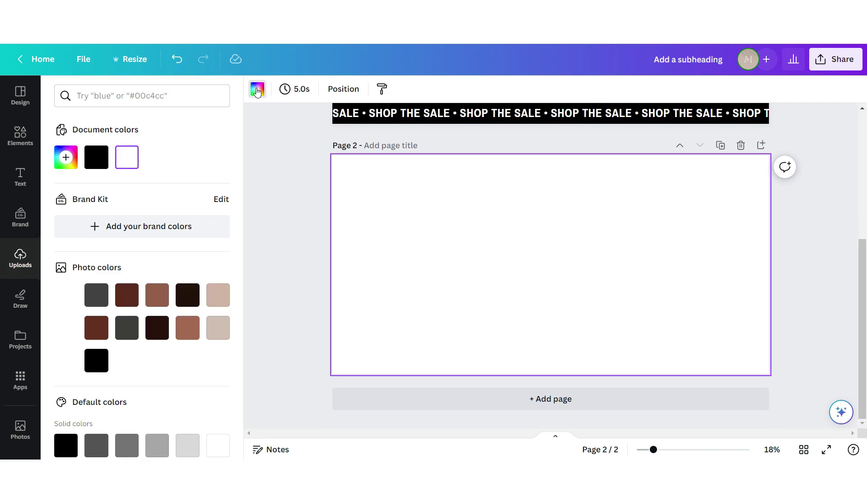
pyautogui.click(95, 155)
# Place an enlarged square frame on the left of page 2 and fill it with a palette photo
pyautogui.click(20, 139)
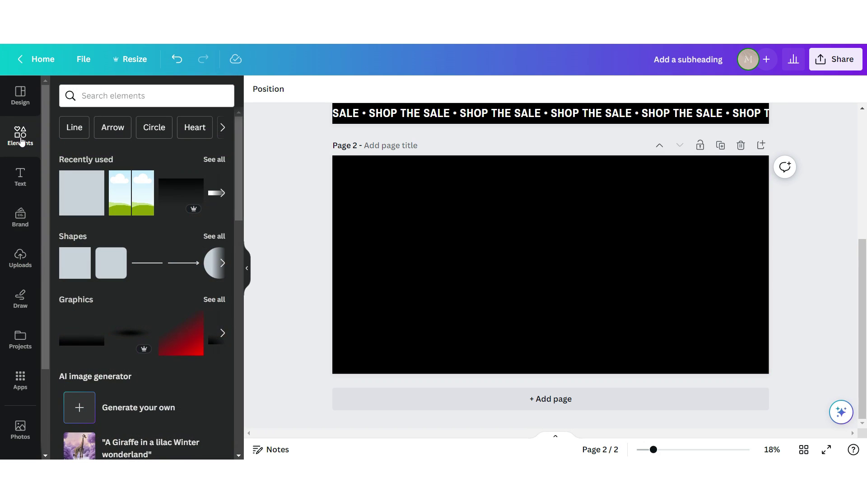
pyautogui.scroll(-15, 168, 300)
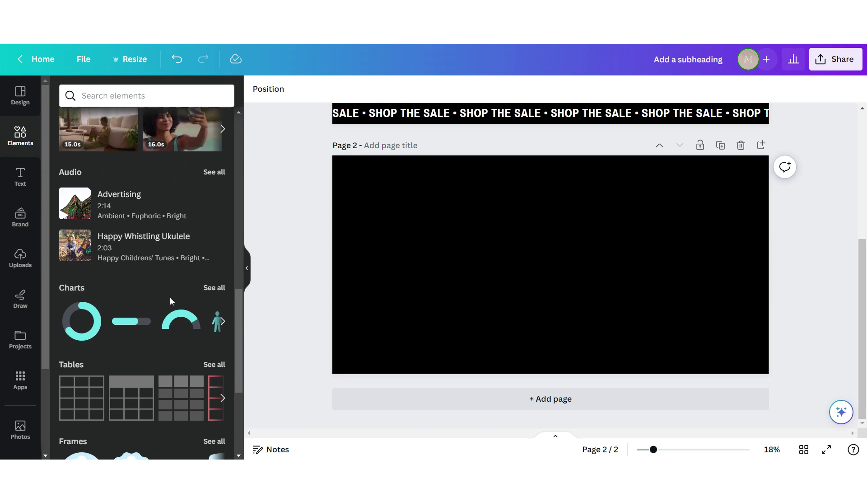
pyautogui.click(214, 295)
pyautogui.click(142, 311)
pyautogui.moveTo(519, 319); pyautogui.dragTo(552, 352)
pyautogui.moveTo(435, 211); pyautogui.dragTo(436, 236)
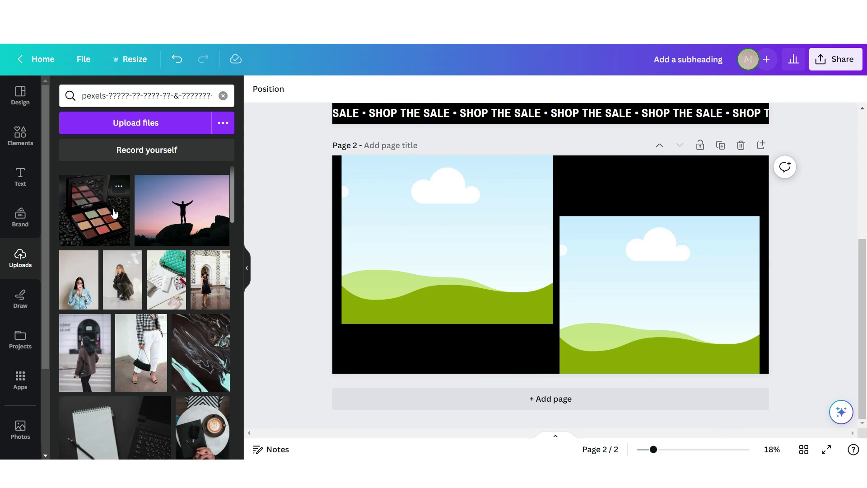
pyautogui.moveTo(113, 213); pyautogui.dragTo(358, 210)
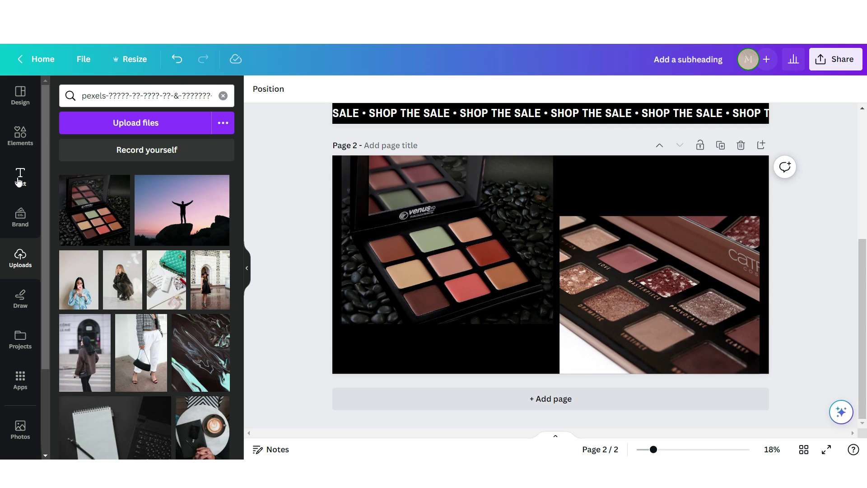
pyautogui.click(20, 181)
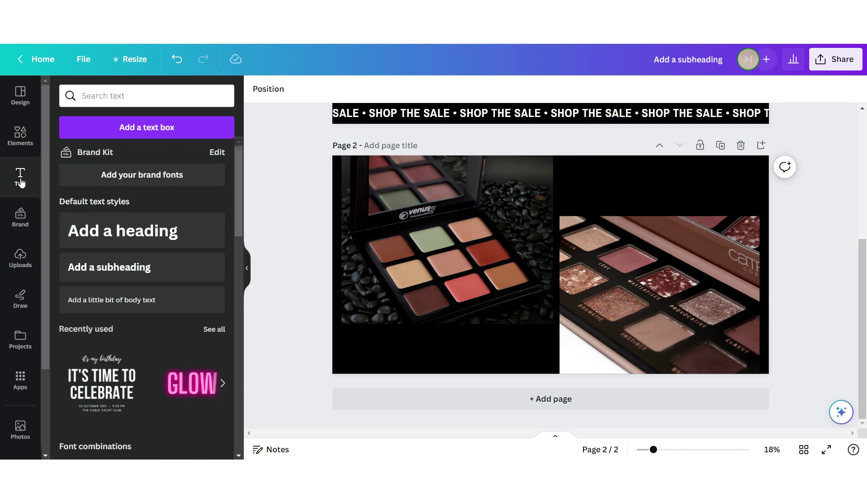
# Add a pink uppercase Bebas Neue 'EYES | LIPS | FACE' headline and duplicate it along the page bottom
pyautogui.click(126, 270)
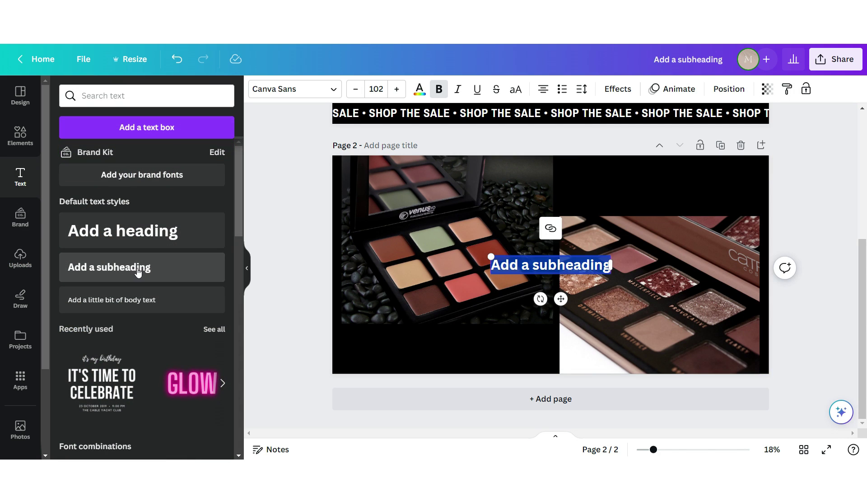
pyautogui.write('Eyes | Lips | Face')
pyautogui.click(516, 90)
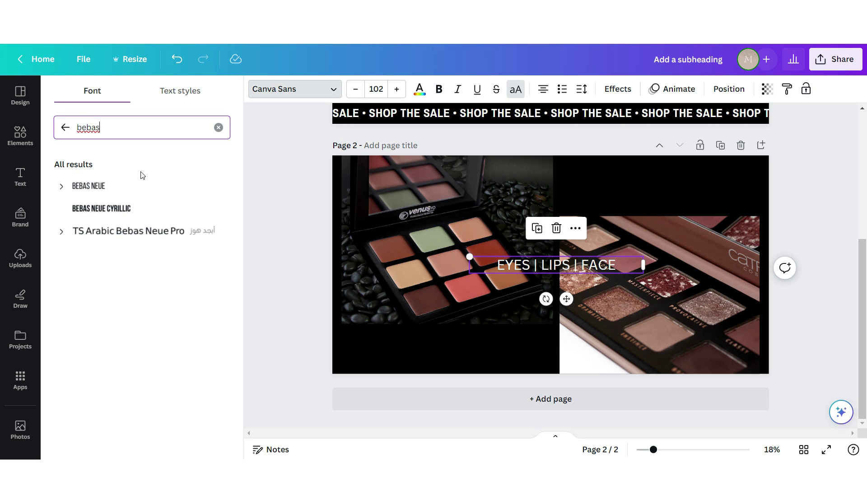
pyautogui.click(135, 186)
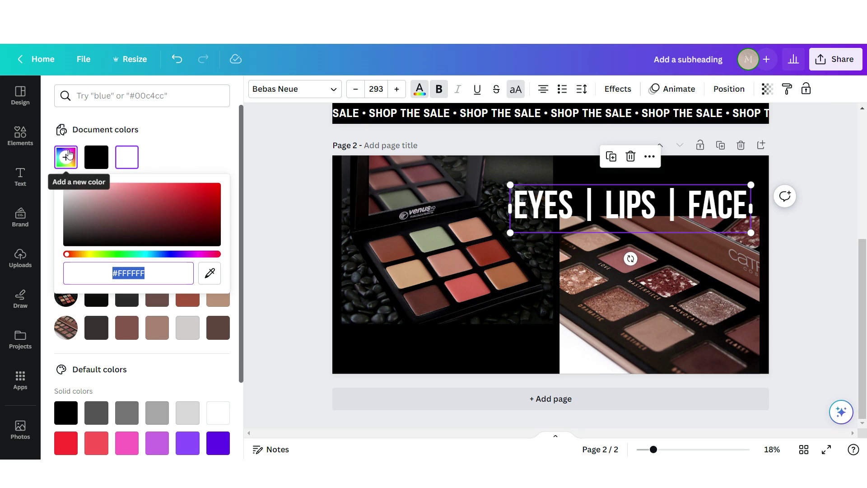
pyautogui.click(210, 255)
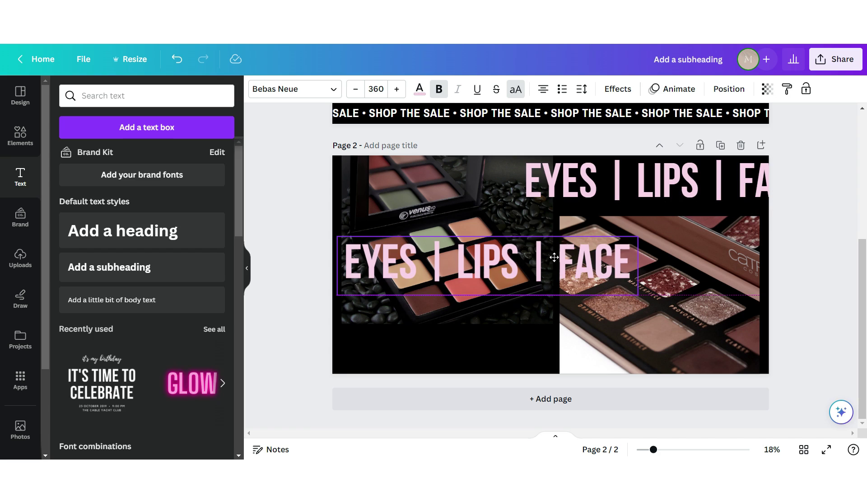
pyautogui.moveTo(554, 257); pyautogui.dragTo(458, 343)
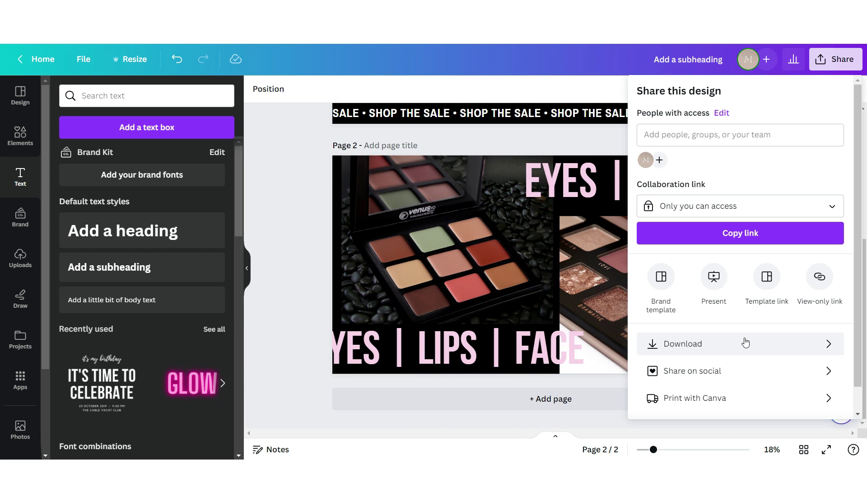
# Set up the download to export only page 2
pyautogui.click(745, 343)
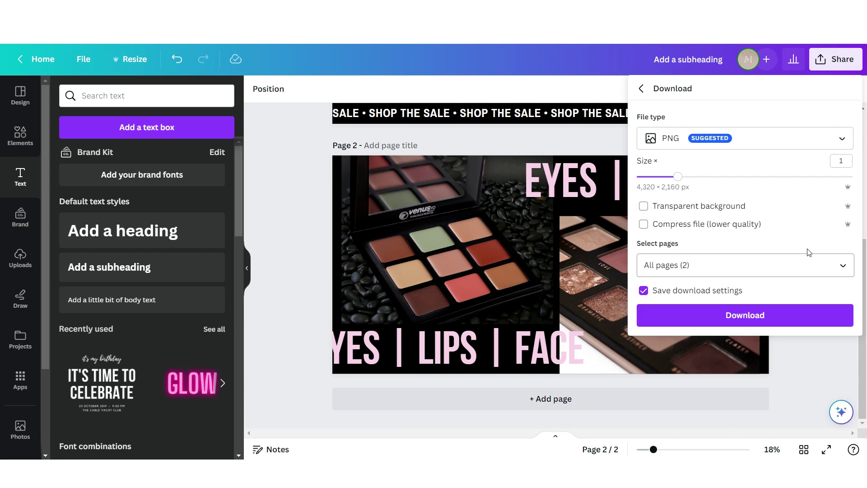
pyautogui.click(720, 260)
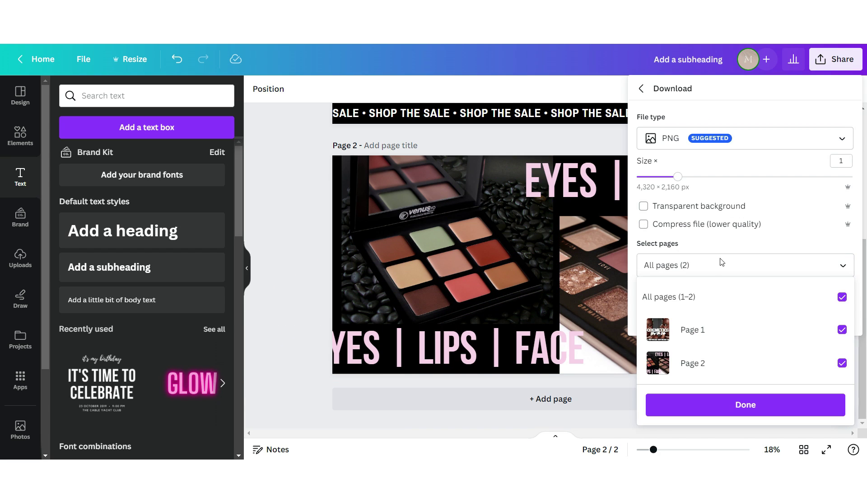
pyautogui.click(686, 298)
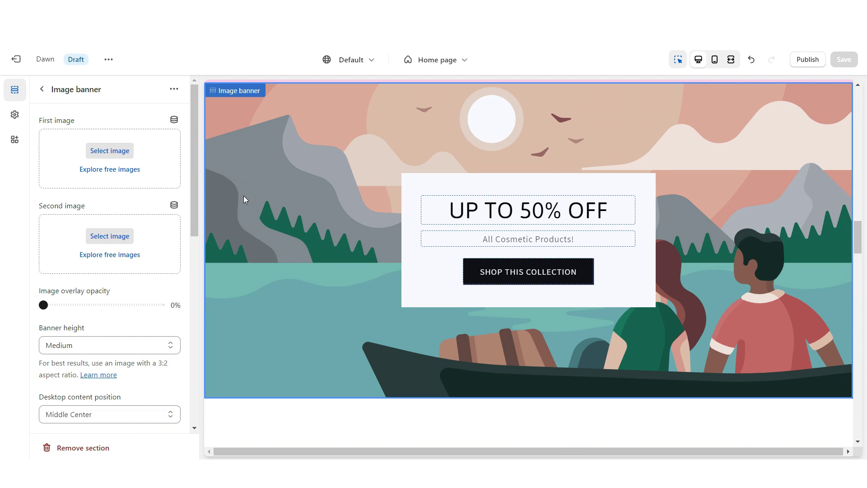
# Set the banner's first image to the Canva sale graphic with height Adapt to first image, and save
pyautogui.click(105, 153)
pyautogui.click(326, 252)
pyautogui.click(680, 412)
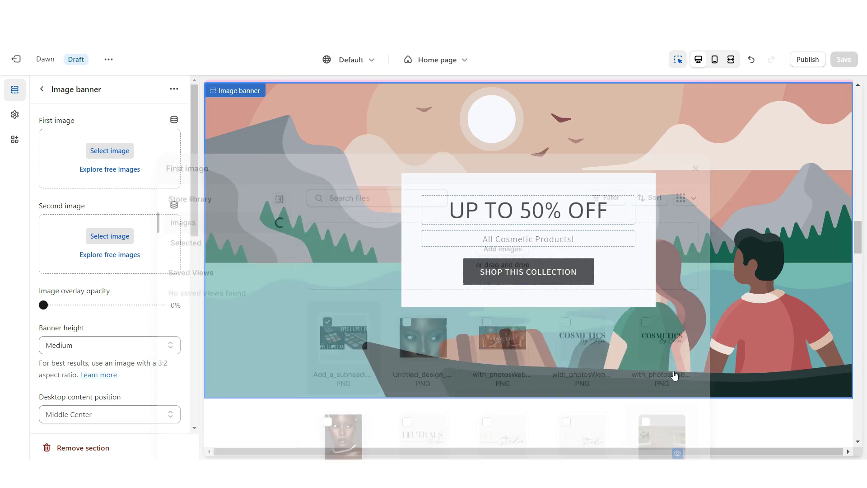
pyautogui.scroll(-4, 180, 250)
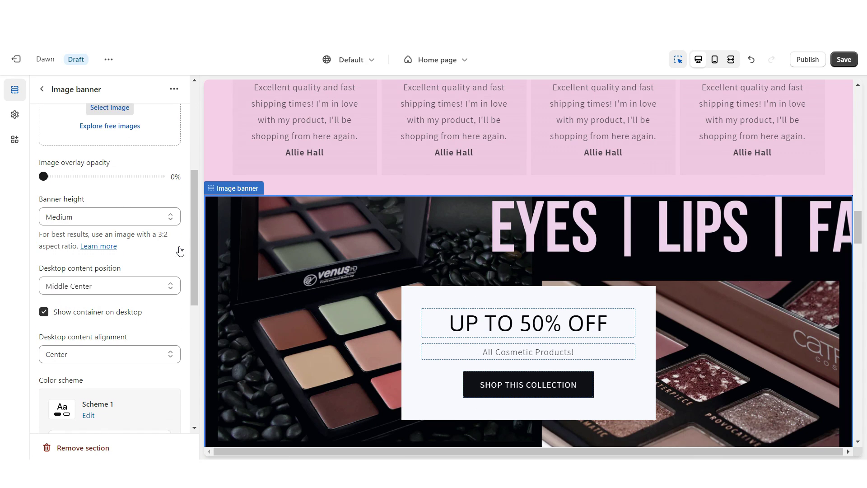
pyautogui.click(66, 216)
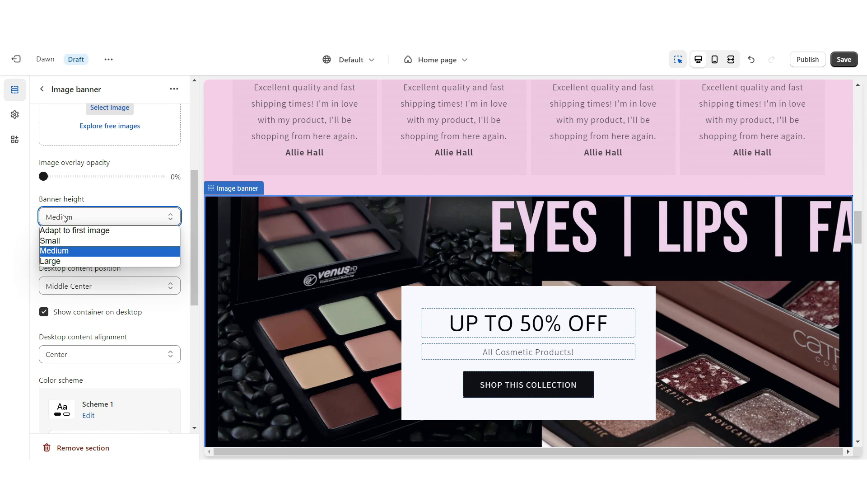
pyautogui.click(81, 229)
pyautogui.click(731, 59)
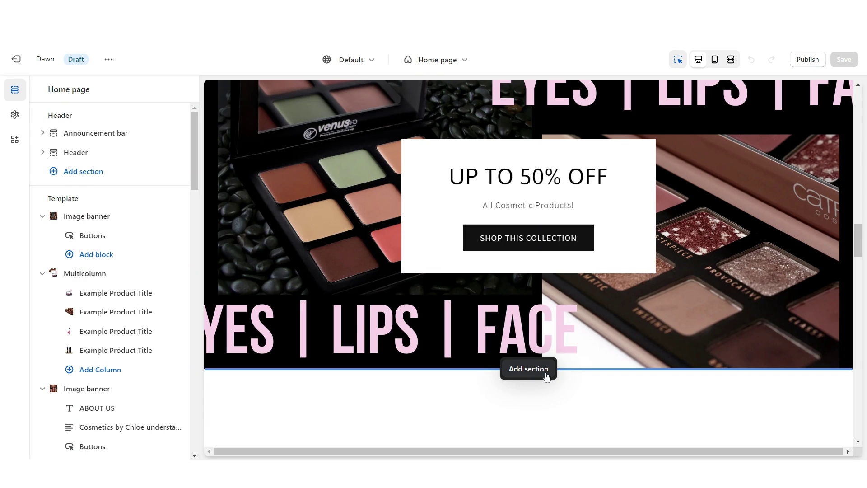
# Add an Email signup section with a Small heading 'GET UP TO 10% OFF WHEN YOU JOIN OUR EMAIL LIST'
pyautogui.click(528, 369)
pyautogui.scroll(-3, 582, 379)
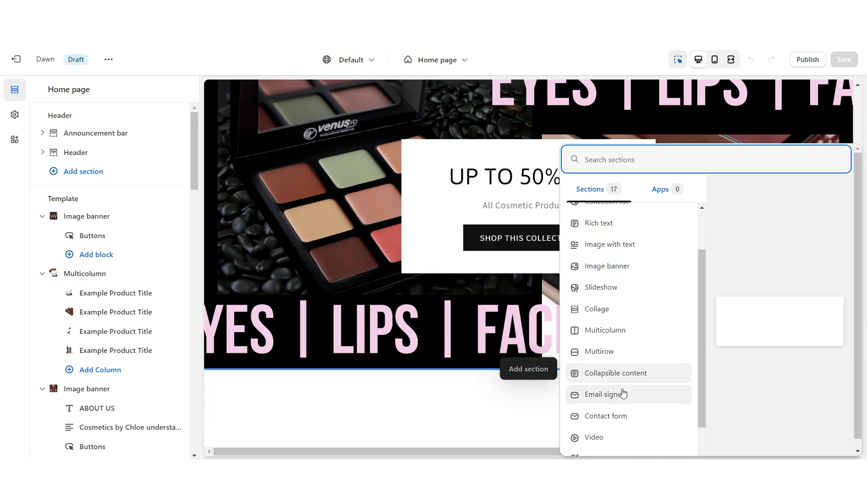
pyautogui.click(599, 393)
pyautogui.tripleClick(116, 171)
pyautogui.rightClick(116, 172)
pyautogui.click(147, 238)
pyautogui.click(76, 226)
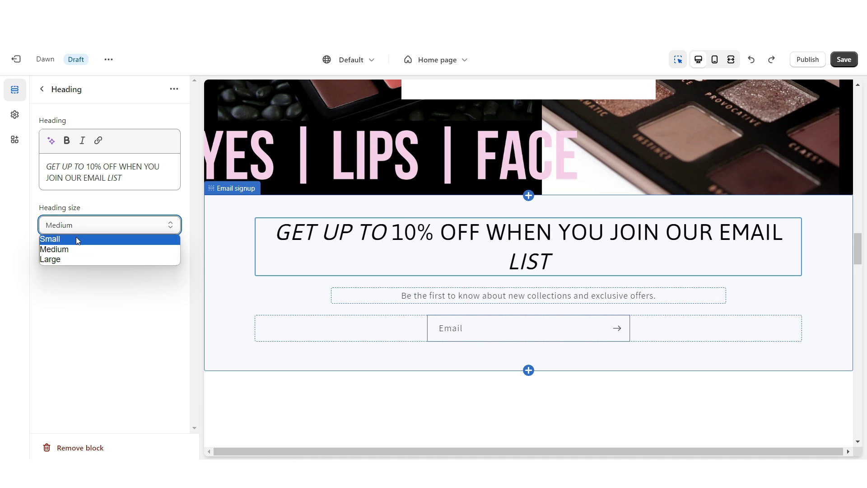
pyautogui.click(76, 238)
pyautogui.click(546, 395)
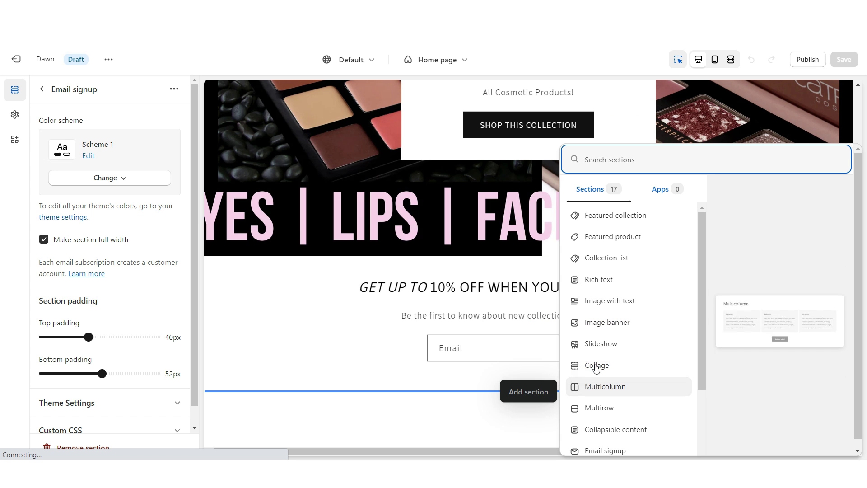
# Add an Image banner and delete its heading, description and buttons
pyautogui.click(607, 322)
pyautogui.click(424, 241)
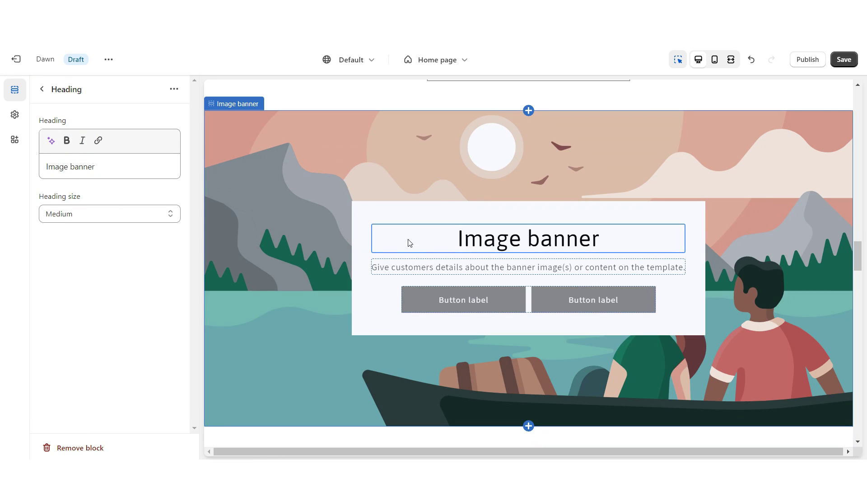
pyautogui.click(73, 449)
pyautogui.click(467, 228)
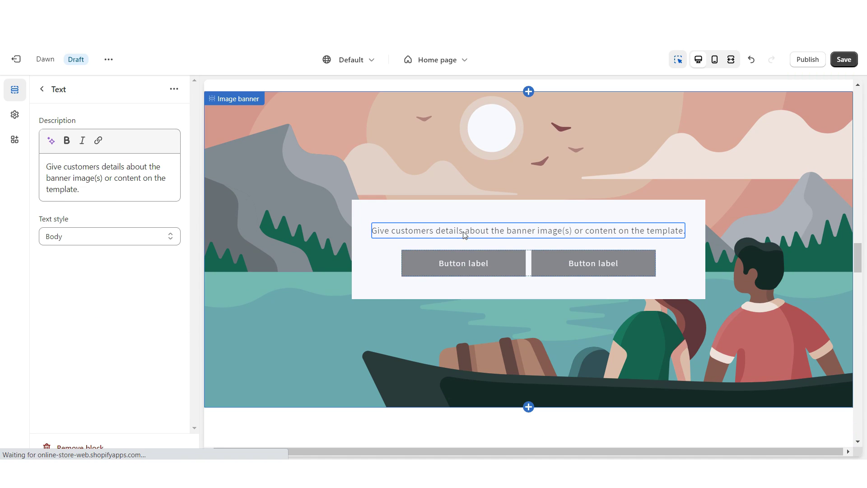
pyautogui.click(90, 449)
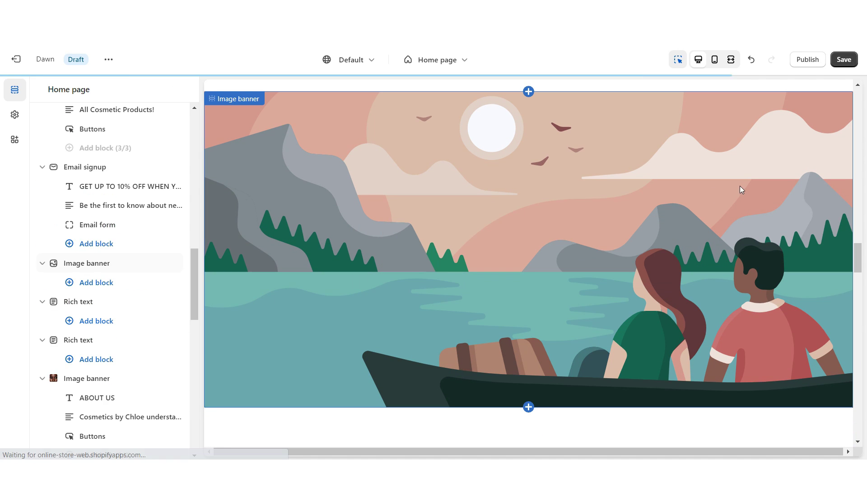
pyautogui.click(541, 347)
# Add a Rich text section below with heading and description removed, using pink Scheme 2
pyautogui.click(530, 369)
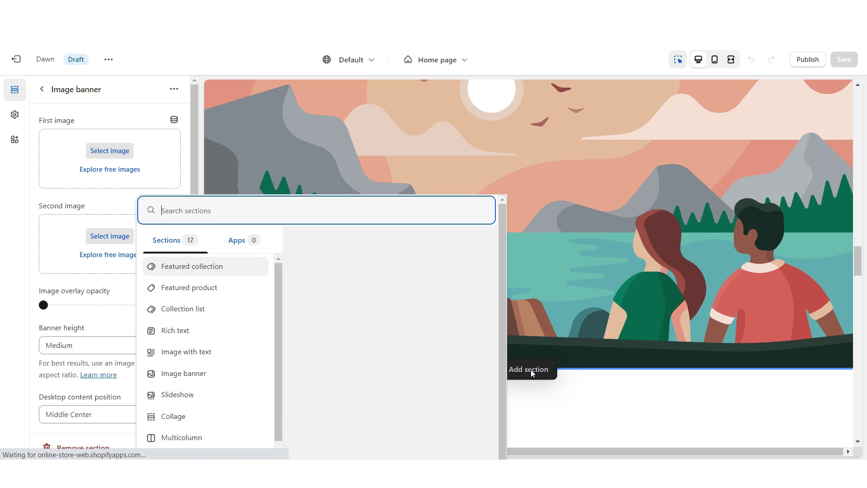
pyautogui.click(216, 284)
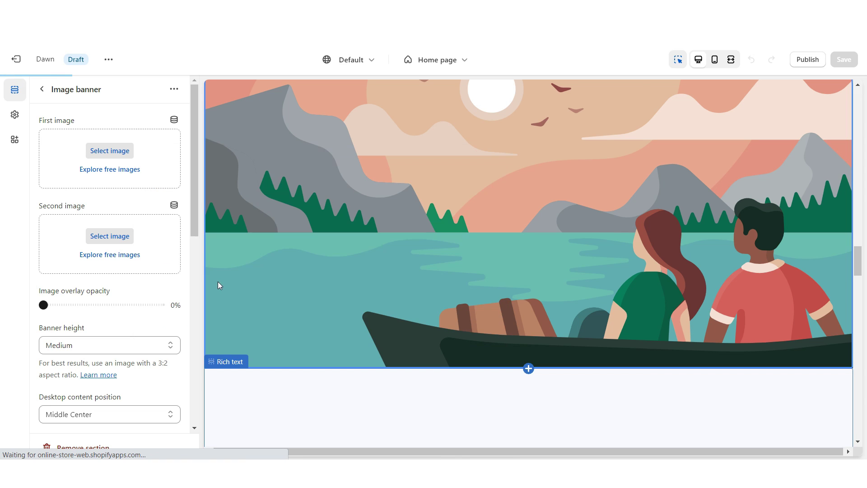
pyautogui.click(110, 444)
pyautogui.click(451, 234)
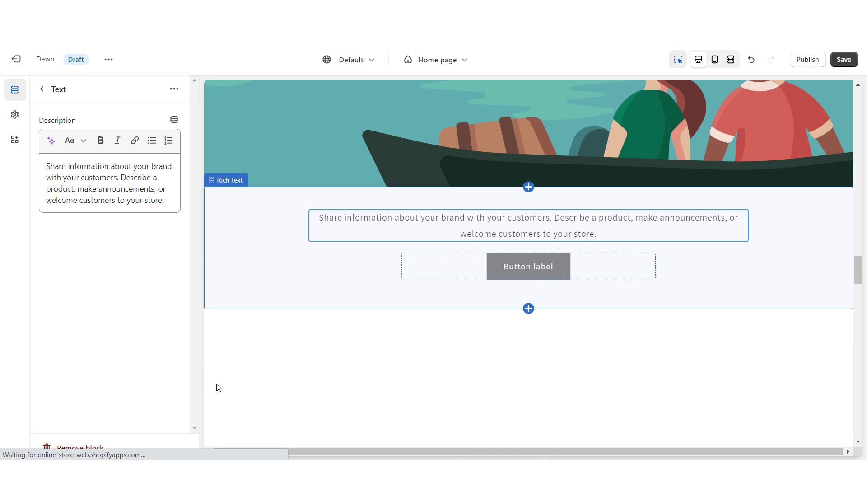
pyautogui.click(85, 447)
pyautogui.click(140, 295)
pyautogui.click(121, 347)
# Set the Rich text top padding to 0px and label its button 'FOLLOW US →'
pyautogui.scroll(-2, 120, 350)
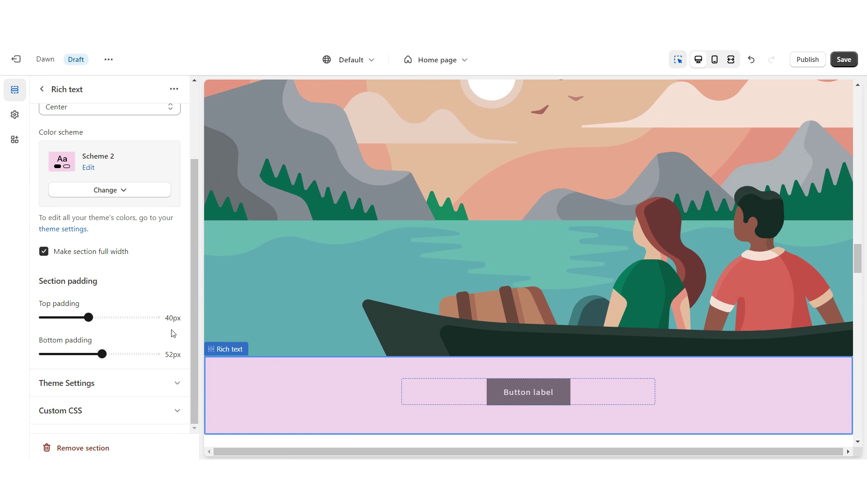
pyautogui.moveTo(81, 316); pyautogui.dragTo(41, 317)
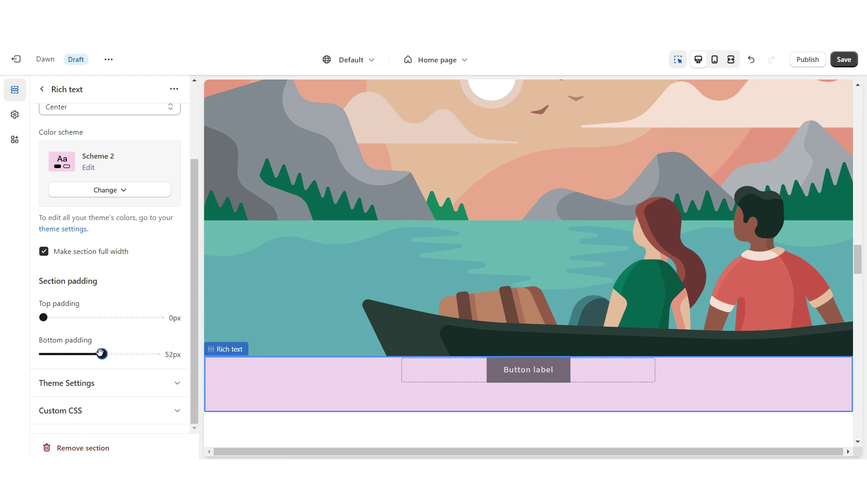
pyautogui.click(425, 365)
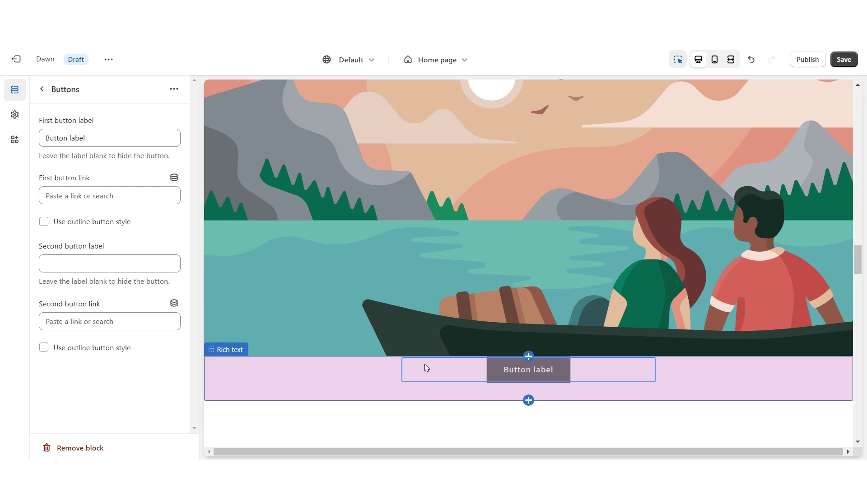
pyautogui.rightClick(77, 138)
pyautogui.click(102, 192)
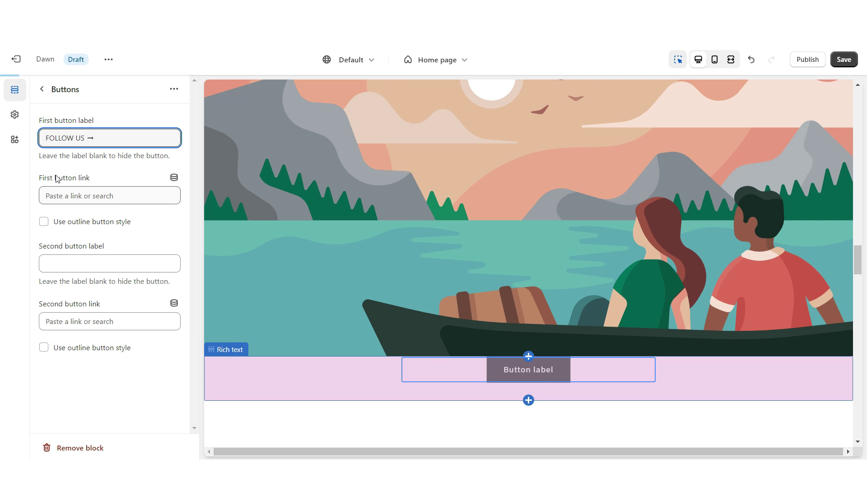
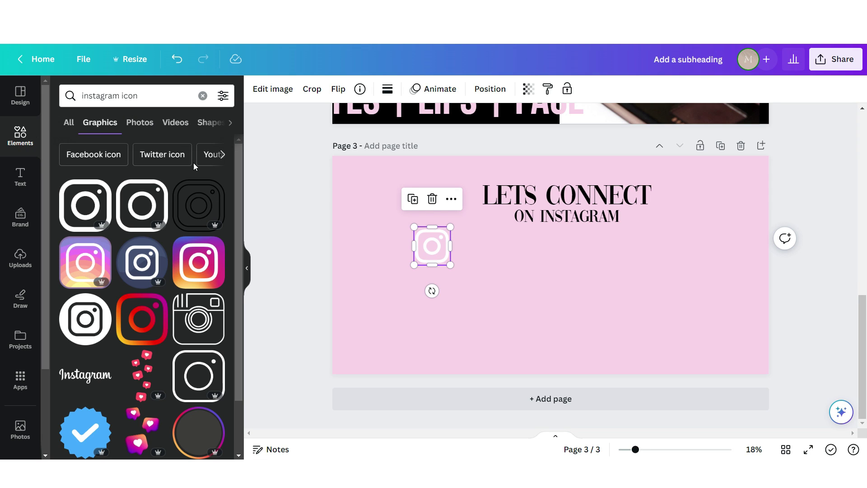
# Enlarge the Instagram icon and send it backward behind the heading
pyautogui.scroll(-4, 235, 218)
pyautogui.moveTo(451, 227); pyautogui.dragTo(483, 209)
pyautogui.click(490, 88)
pyautogui.click(226, 139)
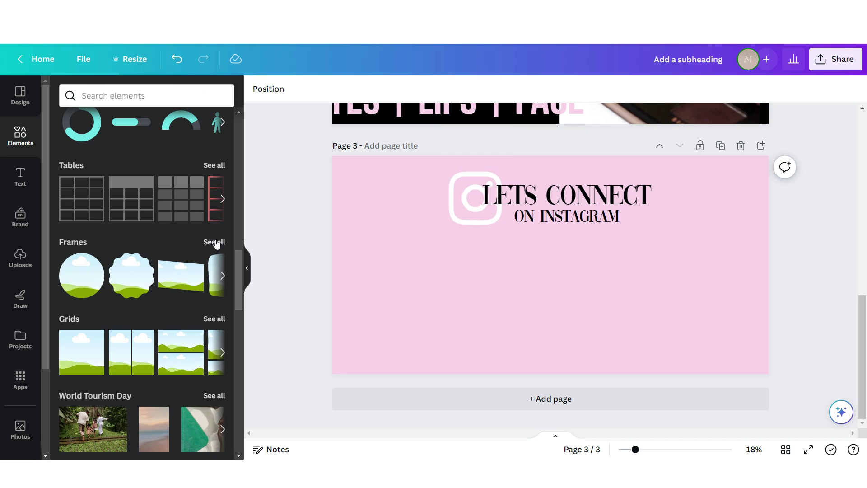
# Add a square landscape frame to page 3 and place a duplicate beside it
pyautogui.click(215, 242)
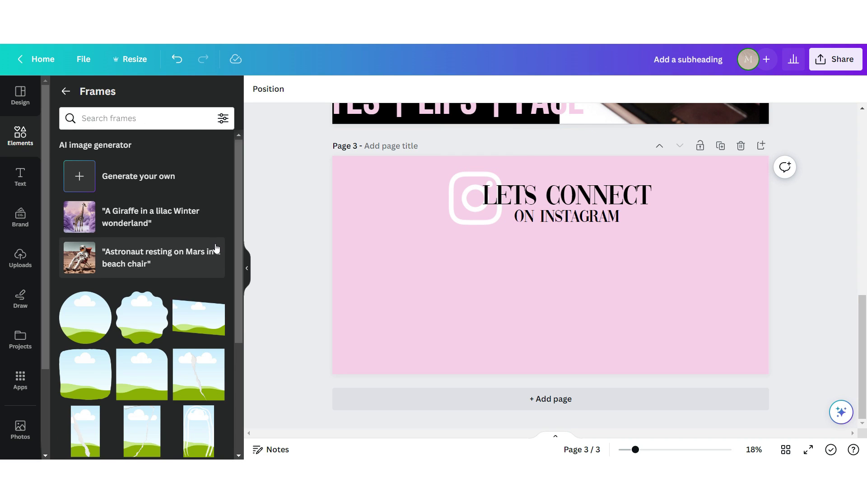
pyautogui.scroll(-2, 216, 247)
pyautogui.scroll(-10, 216, 248)
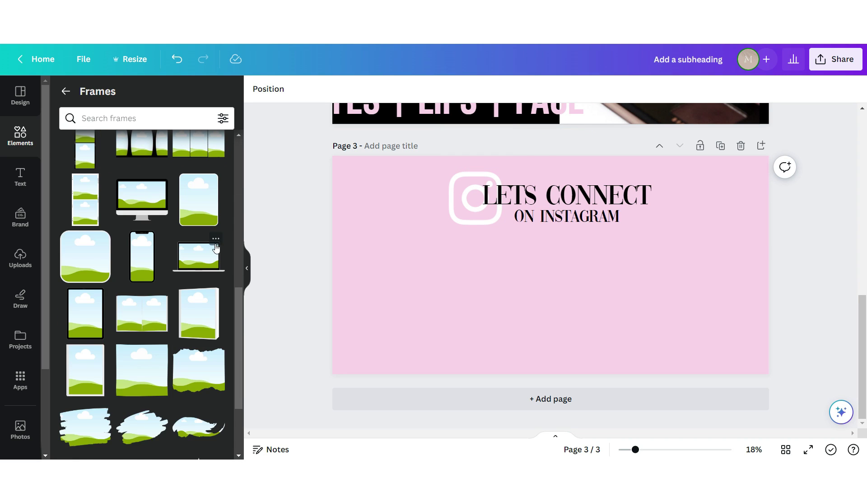
pyautogui.click(142, 312)
pyautogui.click(532, 206)
pyautogui.moveTo(538, 268); pyautogui.dragTo(576, 266)
pyautogui.click(336, 326)
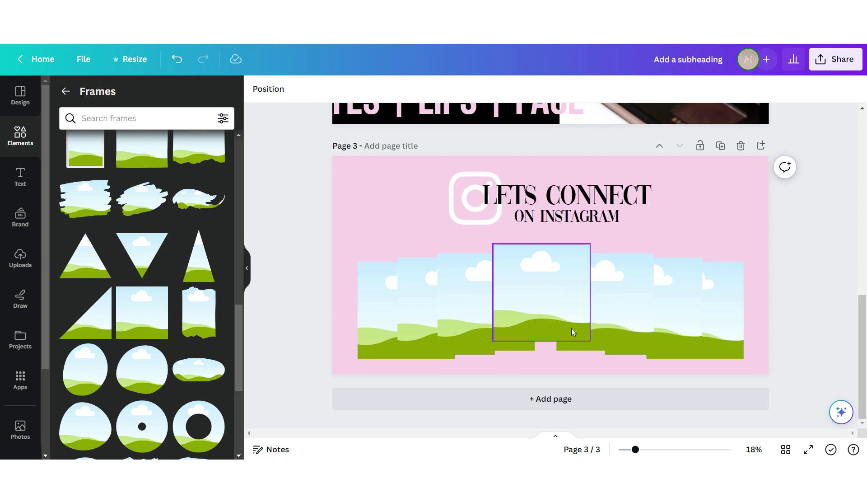
pyautogui.click(20, 176)
# Add a subheading over the frames and paste the shop's Instagram handle into it
pyautogui.click(126, 268)
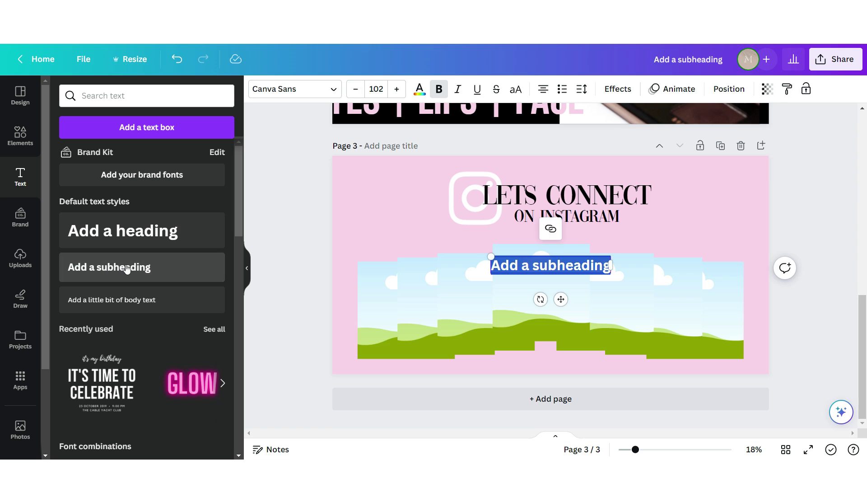
pyautogui.moveTo(566, 270); pyautogui.dragTo(550, 278)
pyautogui.doubleClick(550, 276)
pyautogui.rightClick(549, 274)
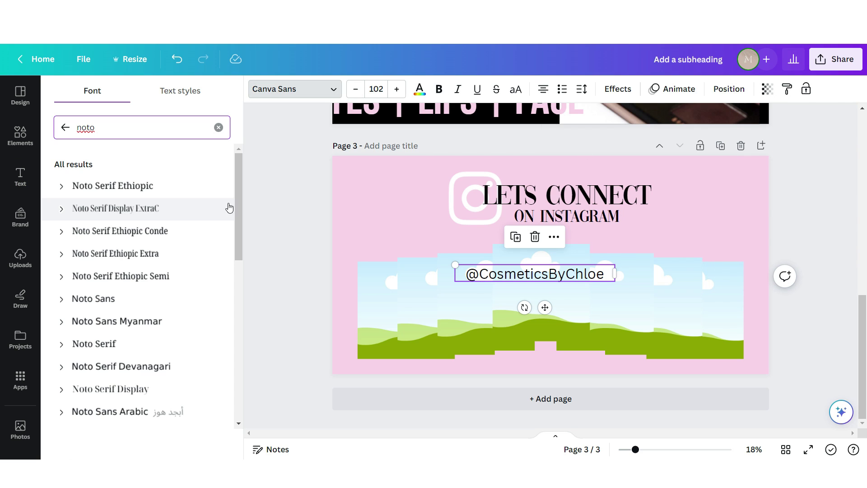
# Style the handle in italic white Noto Serif Display with the Lift effect
pyautogui.click(204, 208)
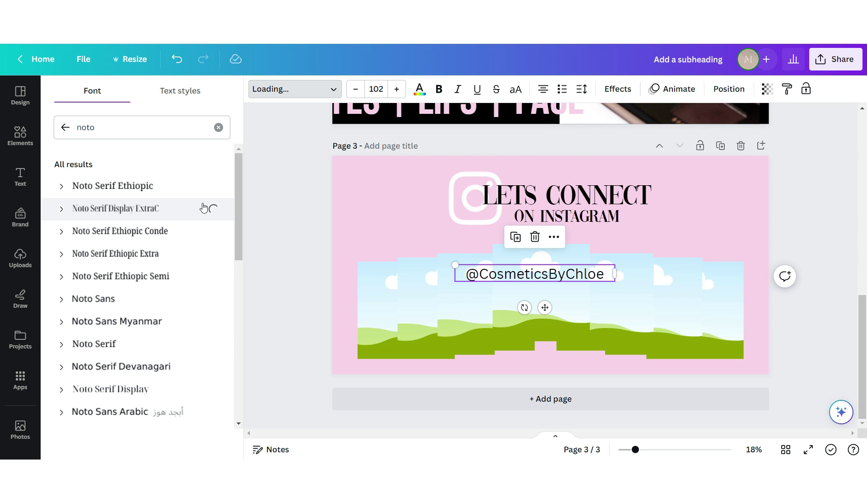
pyautogui.click(457, 88)
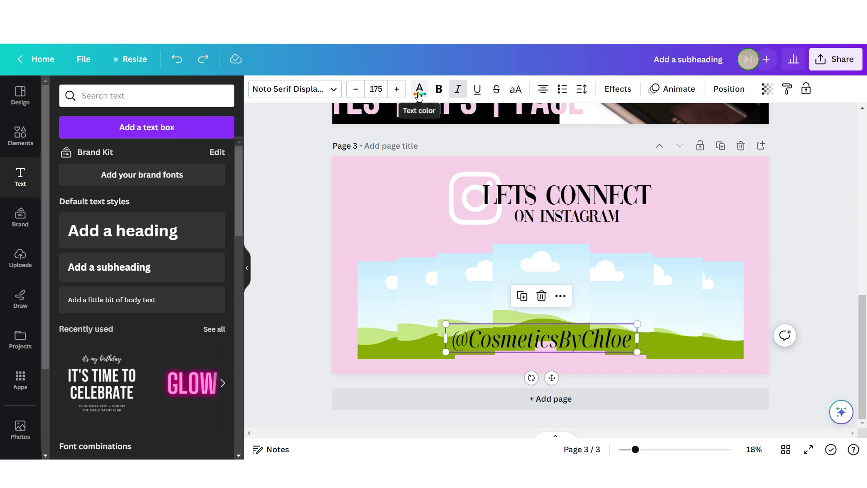
pyautogui.click(419, 89)
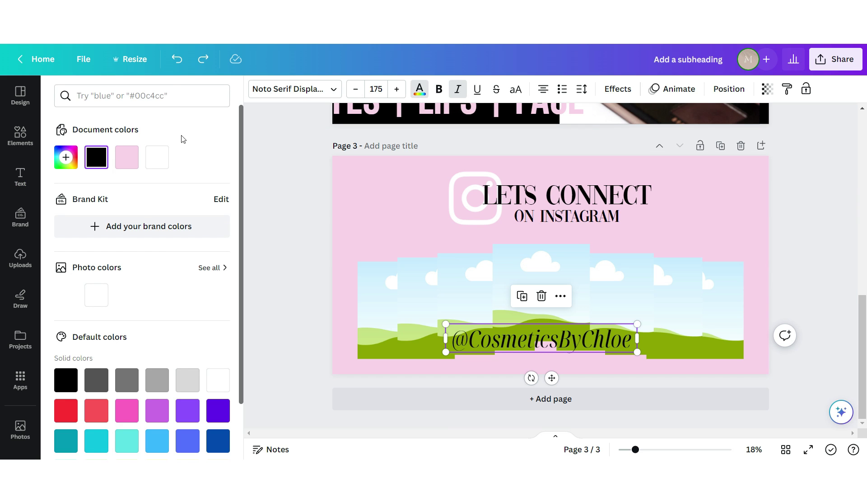
pyautogui.click(157, 157)
pyautogui.click(617, 89)
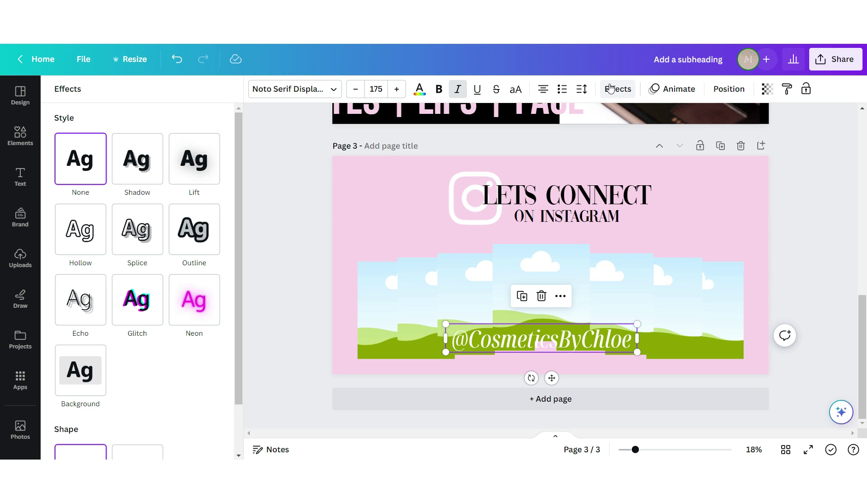
pyautogui.click(194, 158)
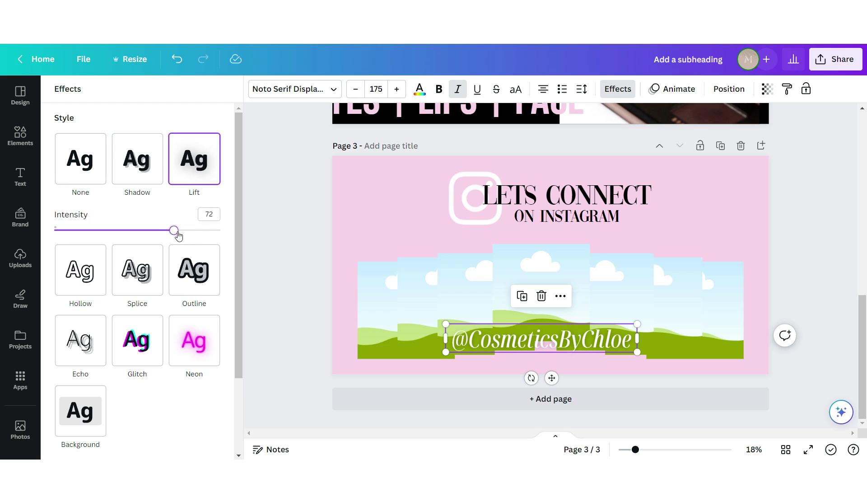
pyautogui.click(299, 195)
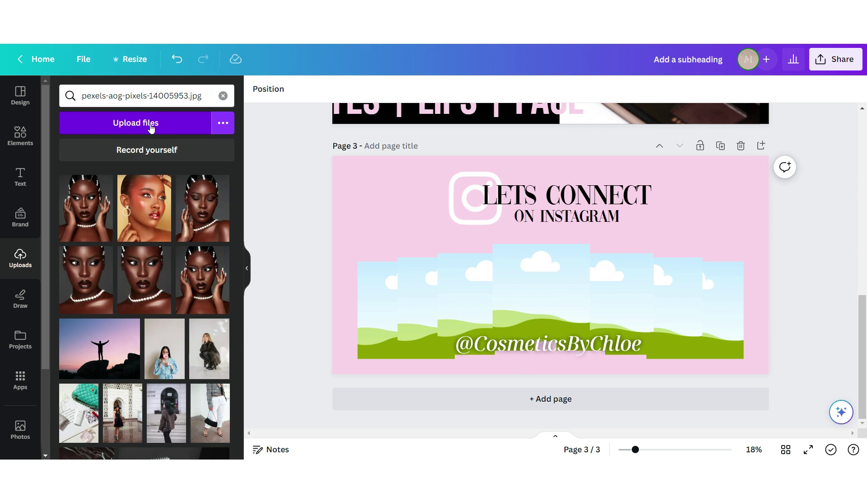
# Drop the first makeup photo into the centre frame and download only page 3
pyautogui.moveTo(86, 207); pyautogui.dragTo(529, 285)
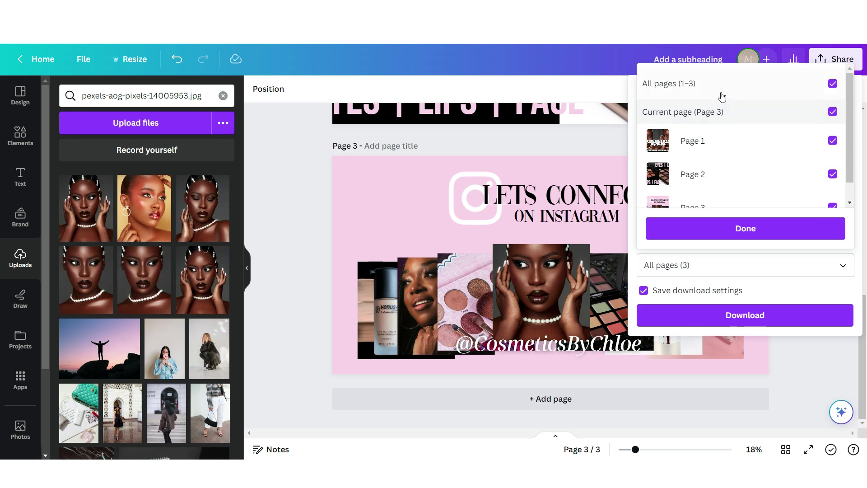
pyautogui.click(719, 87)
pyautogui.click(720, 113)
pyautogui.click(732, 230)
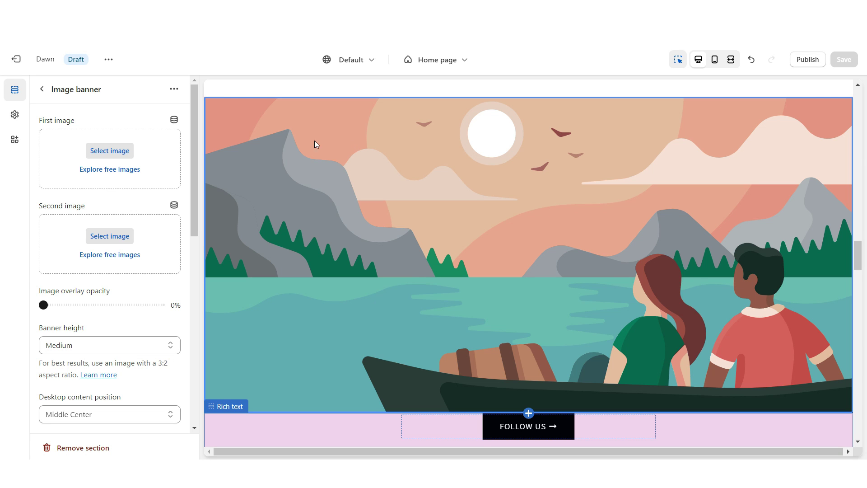
# Choose the downloaded Web_Banner image as the banner's first image
pyautogui.click(110, 151)
pyautogui.click(321, 242)
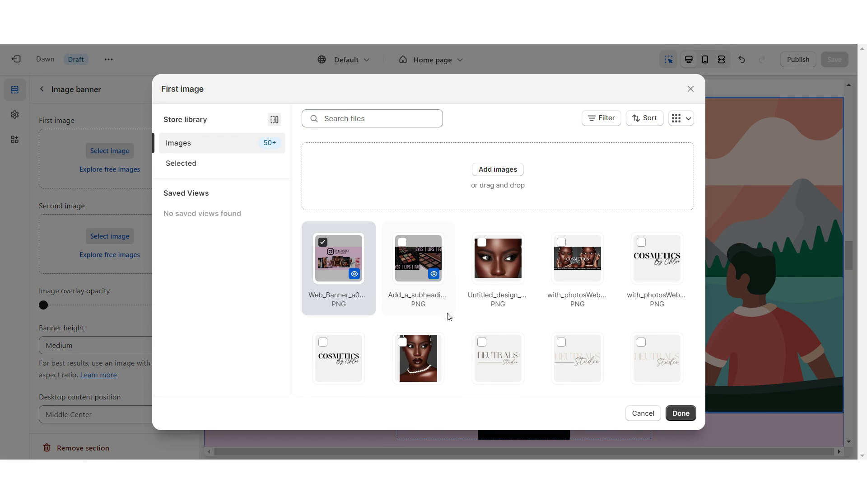
pyautogui.click(680, 413)
# Set banner height to Adapt to first image and save the home page
pyautogui.click(75, 330)
pyautogui.click(76, 342)
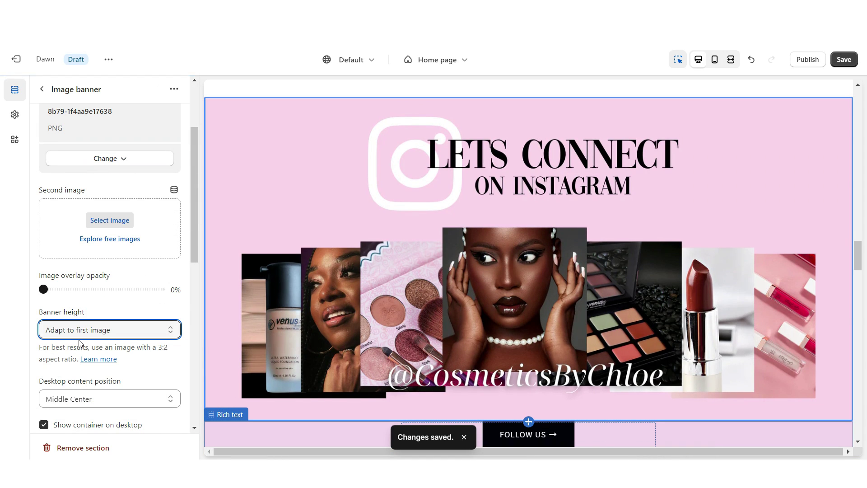
pyautogui.hotkey('ctrl', 's')
pyautogui.hotkey('ctrl', 'shift', 'f')
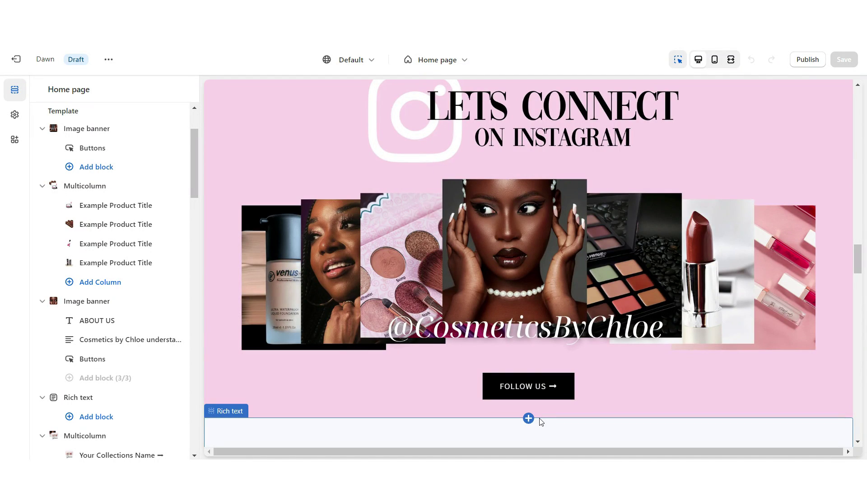
# Add a new Image banner section, delete its heading and hide the box behind buttons
pyautogui.click(529, 418)
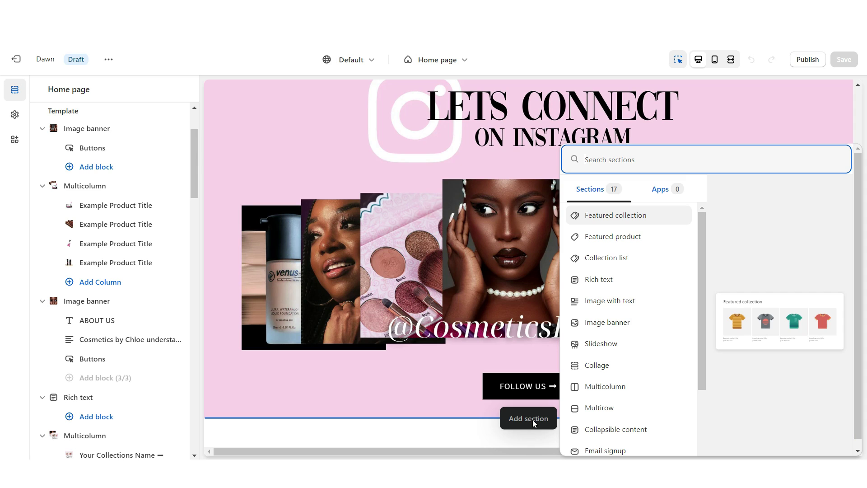
pyautogui.click(605, 322)
pyautogui.click(520, 234)
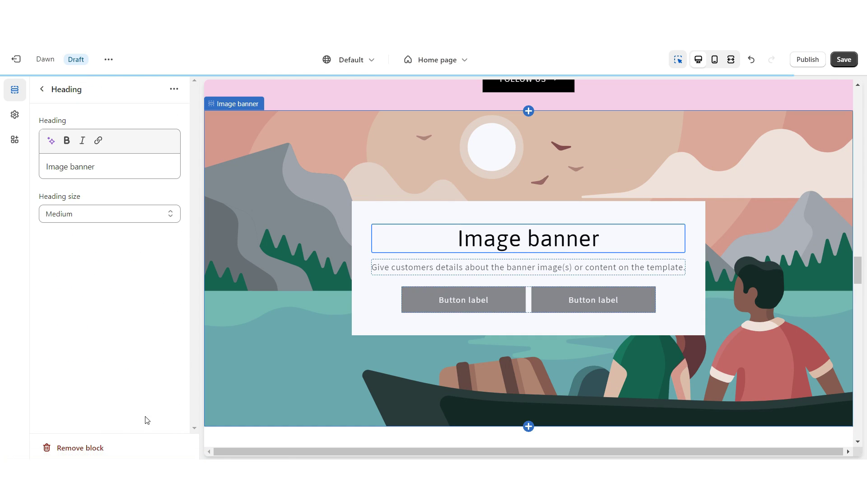
pyautogui.click(73, 450)
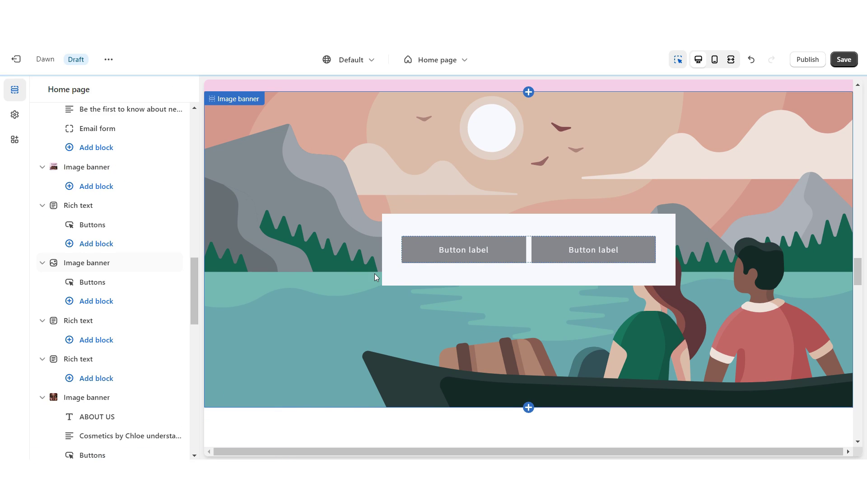
pyautogui.click(375, 273)
pyautogui.click(44, 157)
# Label the first button SHOP NOW, link it to All products, and use outline style
pyautogui.scroll(-3, 39, 208)
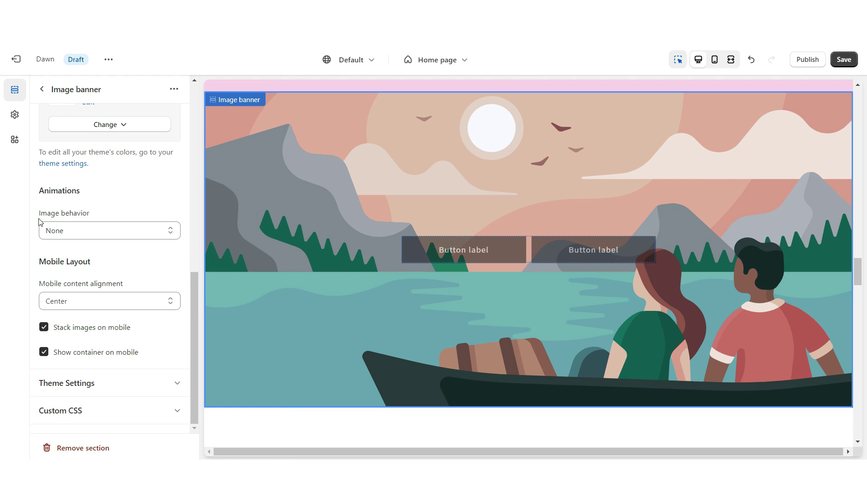
pyautogui.click(593, 249)
pyautogui.tripleClick(70, 264)
pyautogui.tripleClick(64, 136)
pyautogui.rightClick(64, 136)
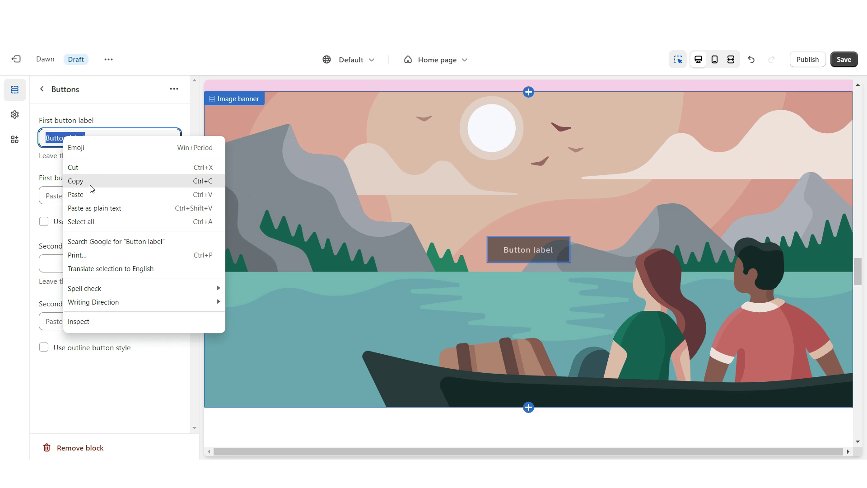
pyautogui.click(89, 194)
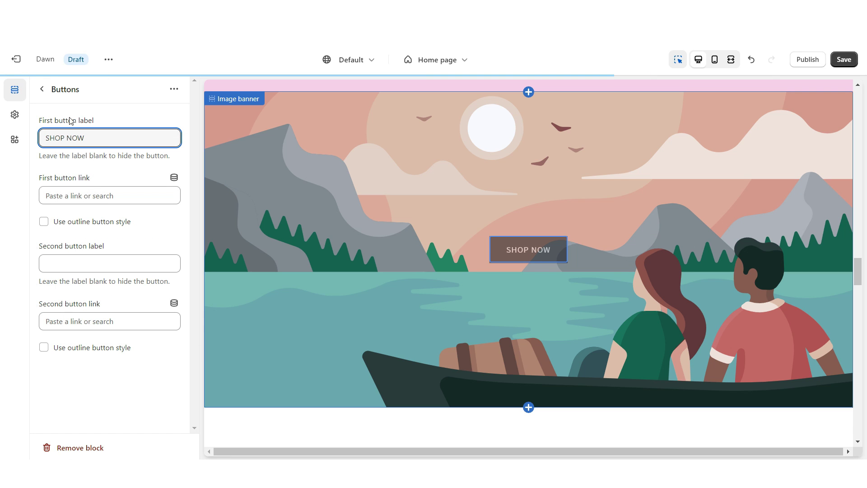
pyautogui.click(91, 181)
pyautogui.click(86, 244)
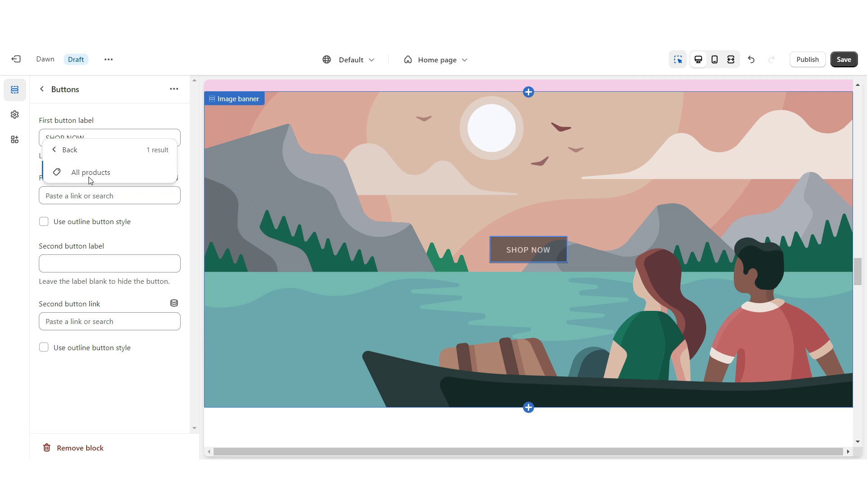
pyautogui.click(88, 172)
pyautogui.click(44, 221)
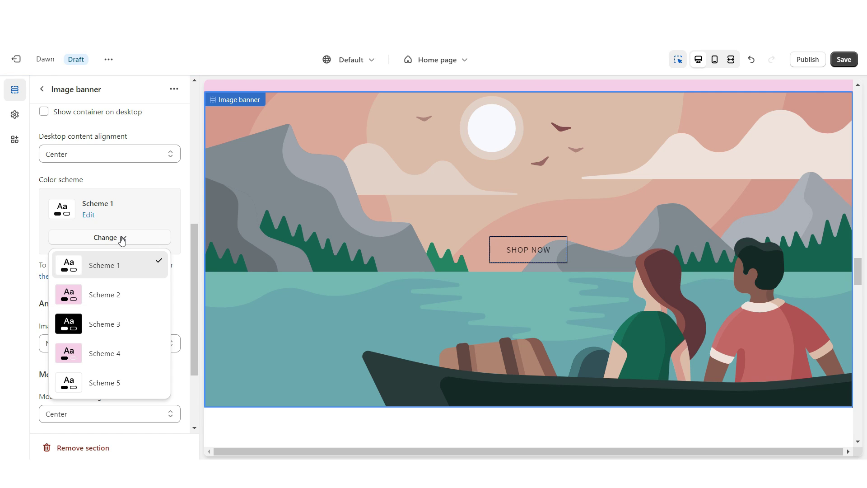
# Apply colour Scheme 3 and set desktop content position to Bottom Center
pyautogui.click(121, 323)
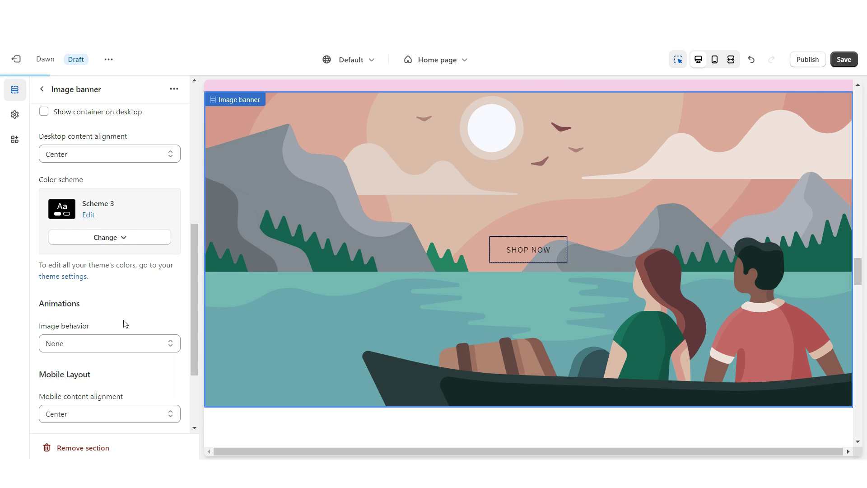
pyautogui.scroll(3, 104, 280)
pyautogui.click(79, 256)
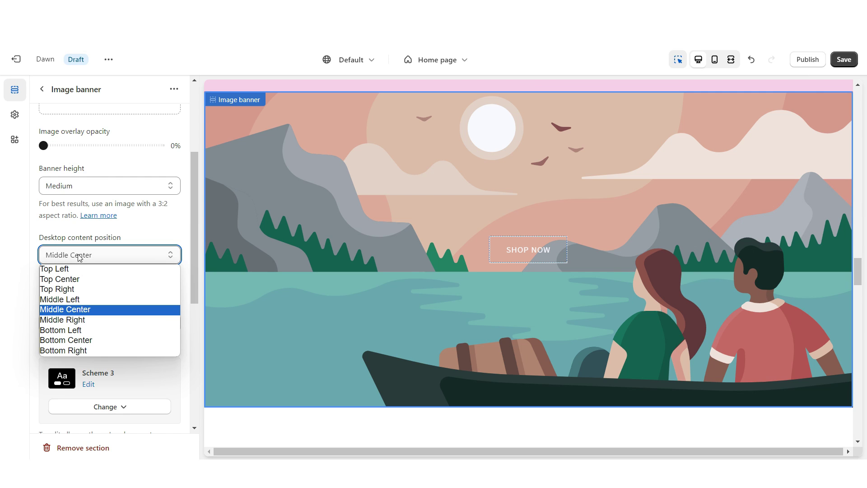
pyautogui.click(97, 341)
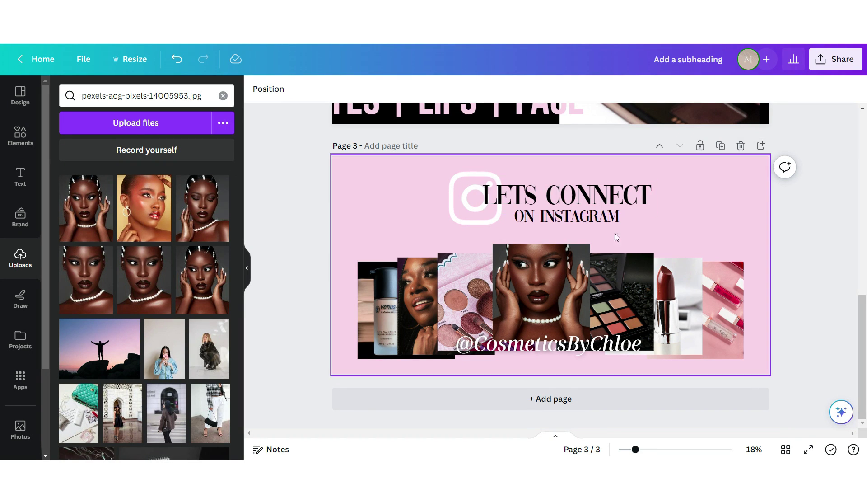
# Add page 4 with a three-column grid and widen the spacing between columns
pyautogui.click(761, 147)
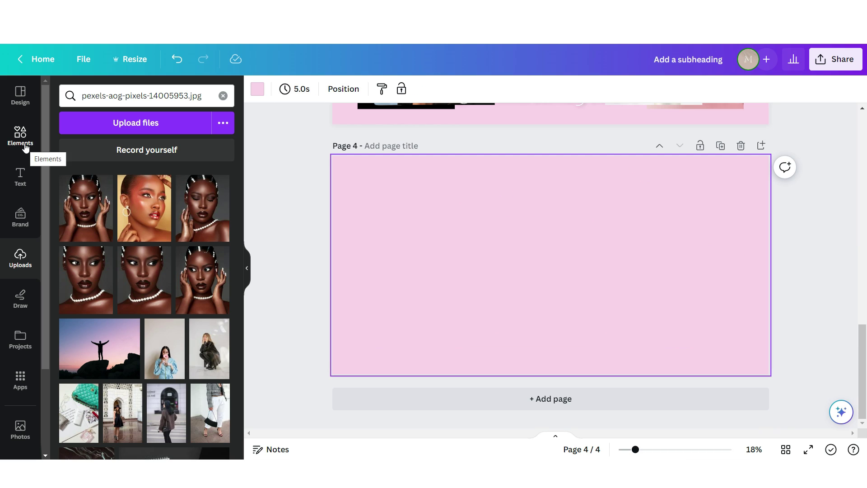
pyautogui.click(25, 148)
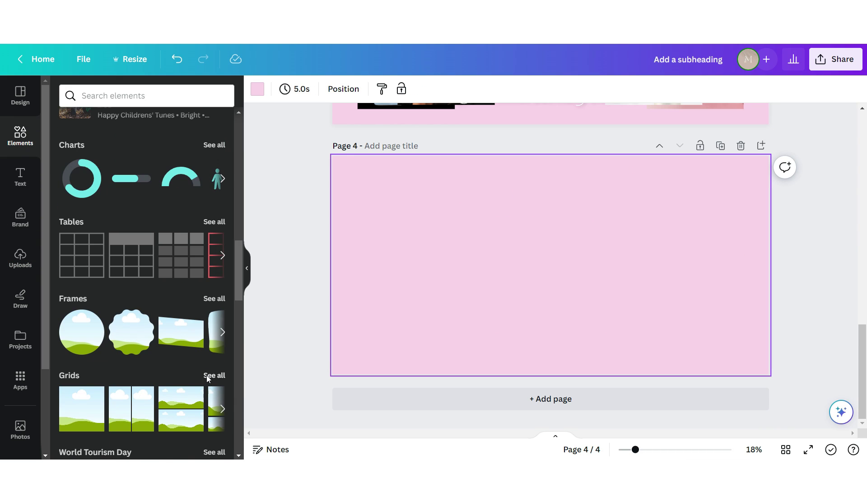
pyautogui.click(209, 376)
pyautogui.click(141, 418)
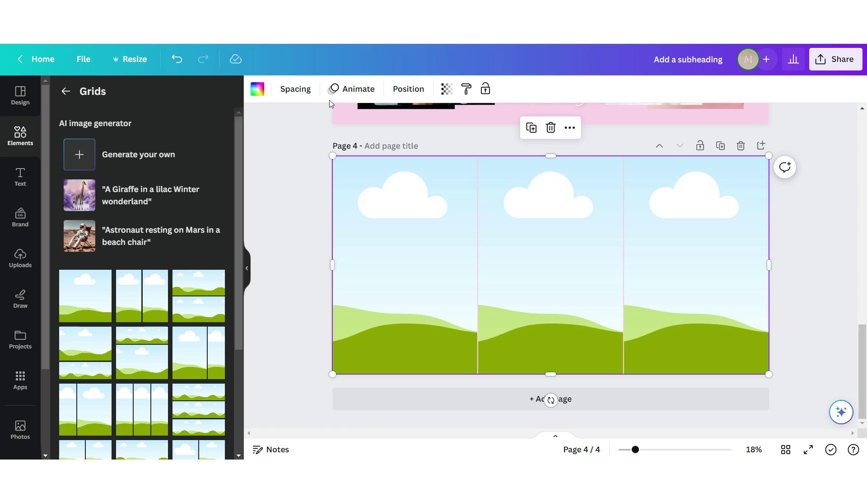
pyautogui.click(296, 89)
pyautogui.moveTo(299, 142); pyautogui.dragTo(329, 135)
# Add white 'Shop The Sale!' captions in two corners and fill the middle frame with a photo
pyautogui.click(20, 176)
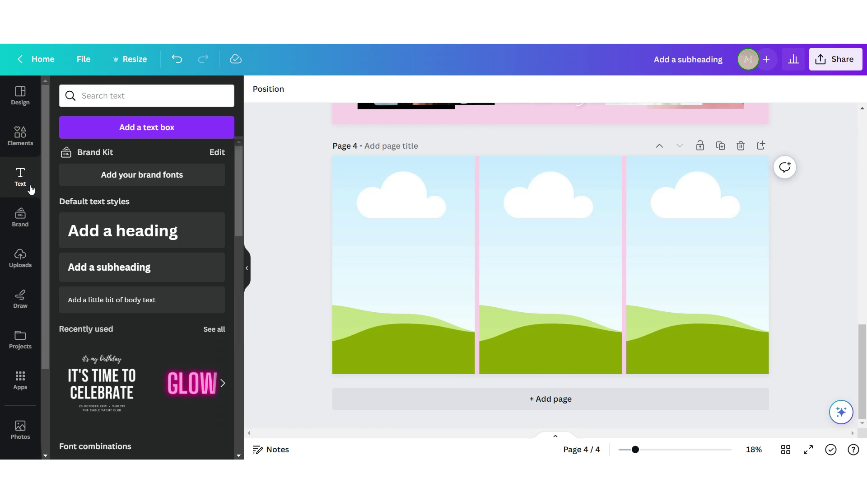
pyautogui.click(119, 267)
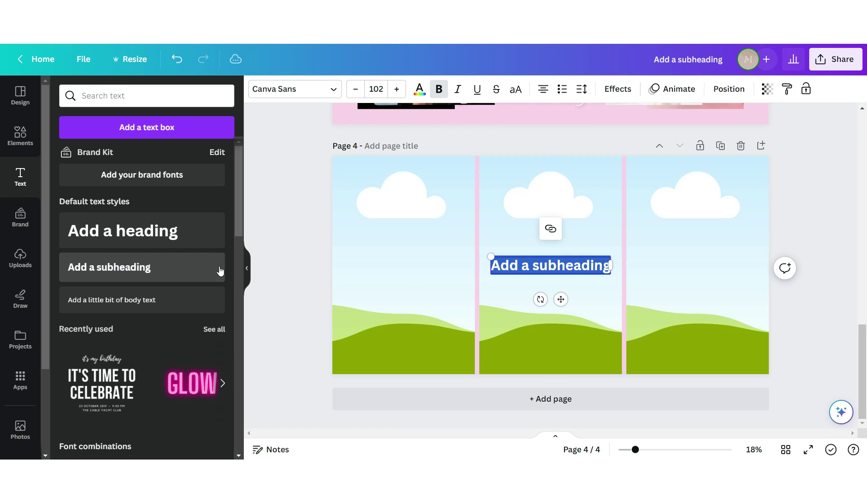
pyautogui.write('Shop The Sale!')
pyautogui.click(419, 89)
pyautogui.click(157, 157)
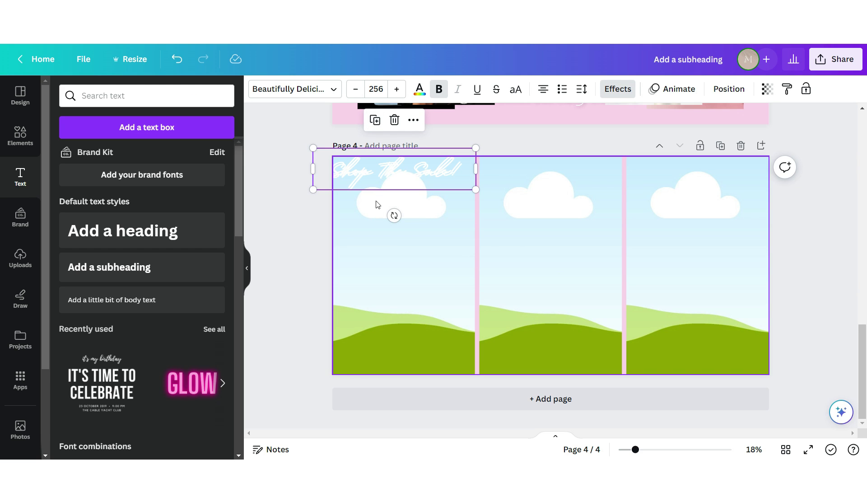
pyautogui.moveTo(372, 176); pyautogui.dragTo(671, 338)
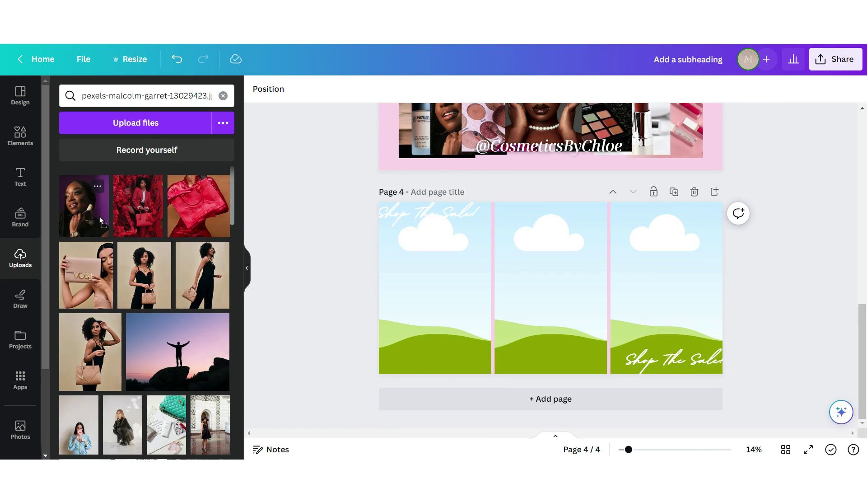
pyautogui.moveTo(100, 220); pyautogui.dragTo(513, 284)
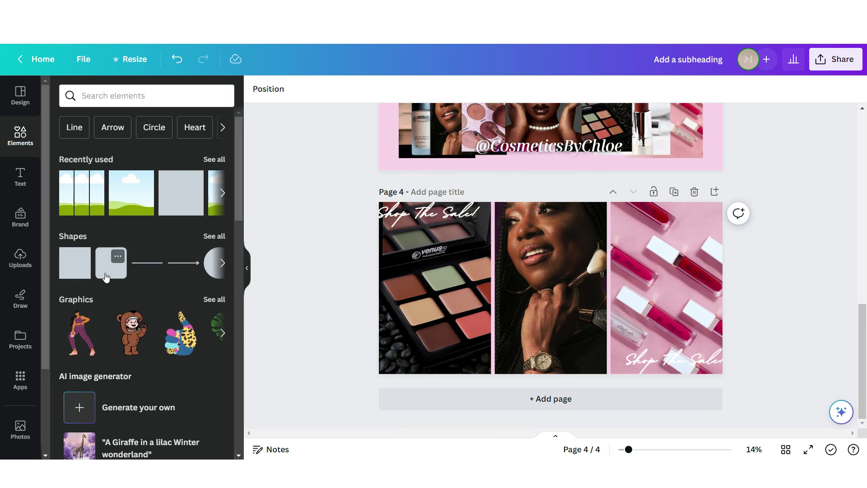
# Lay a black, slightly transparent rectangle across the photos
pyautogui.click(77, 275)
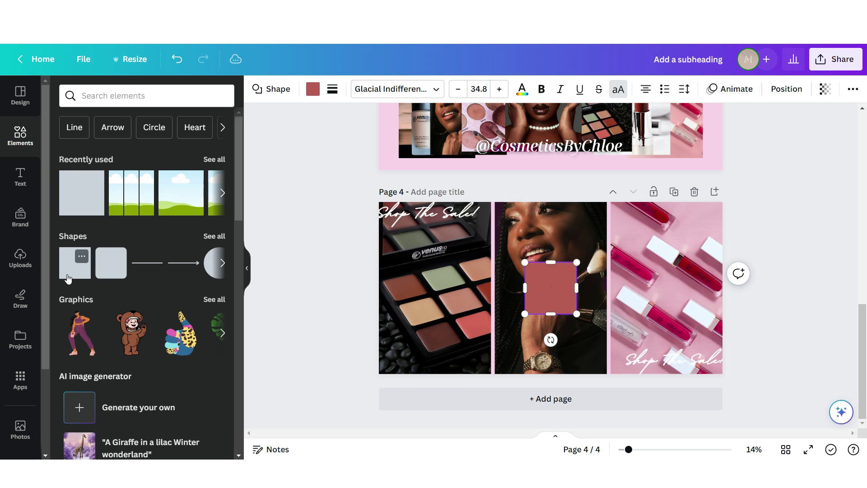
pyautogui.moveTo(551, 288); pyautogui.dragTo(638, 303)
pyautogui.click(313, 89)
pyautogui.click(126, 157)
pyautogui.click(825, 89)
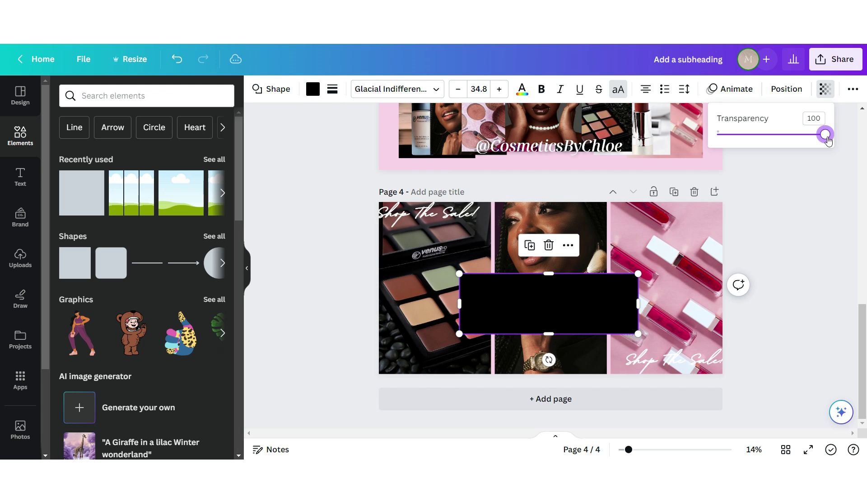
pyautogui.moveTo(820, 135); pyautogui.dragTo(812, 134)
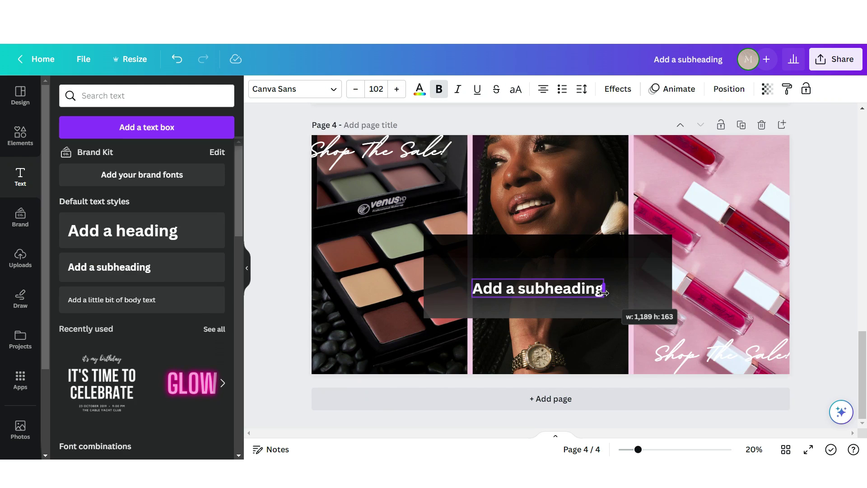
# Set SHOP NOW in Brown Sugar, add 'BUY 2 GET A FREE PRODUCT!', and download the current page
pyautogui.moveTo(603, 293); pyautogui.dragTo(632, 289)
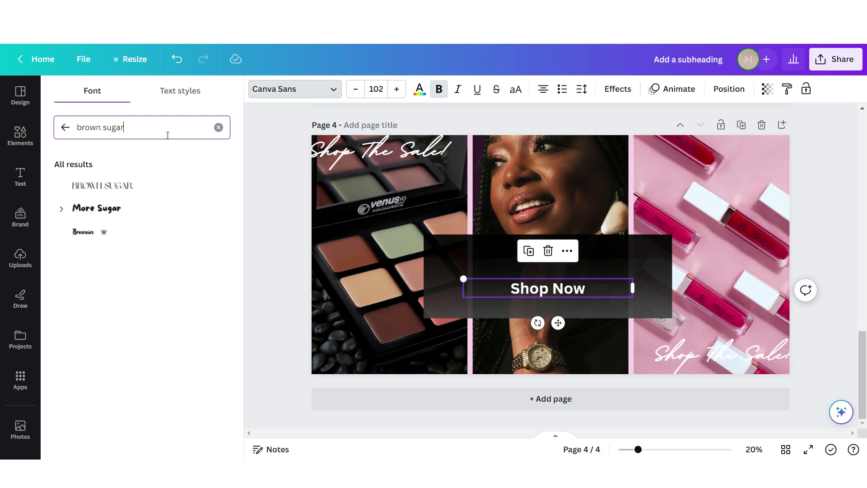
pyautogui.click(131, 186)
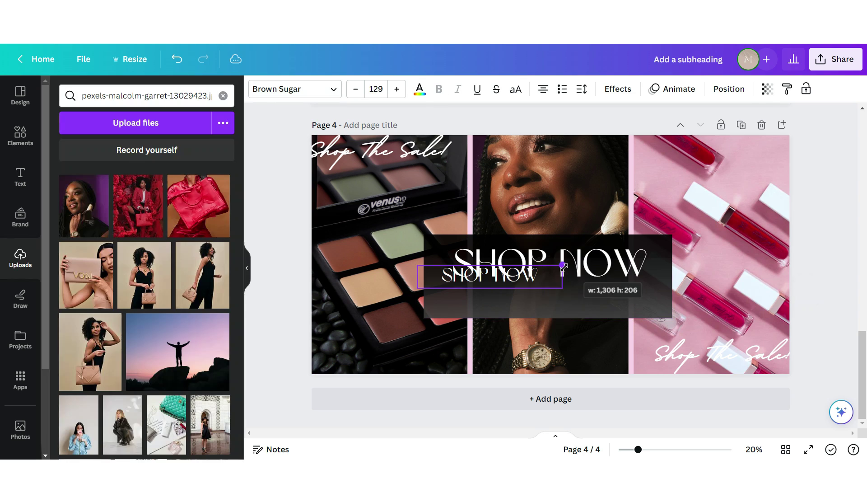
pyautogui.moveTo(568, 271); pyautogui.dragTo(640, 298)
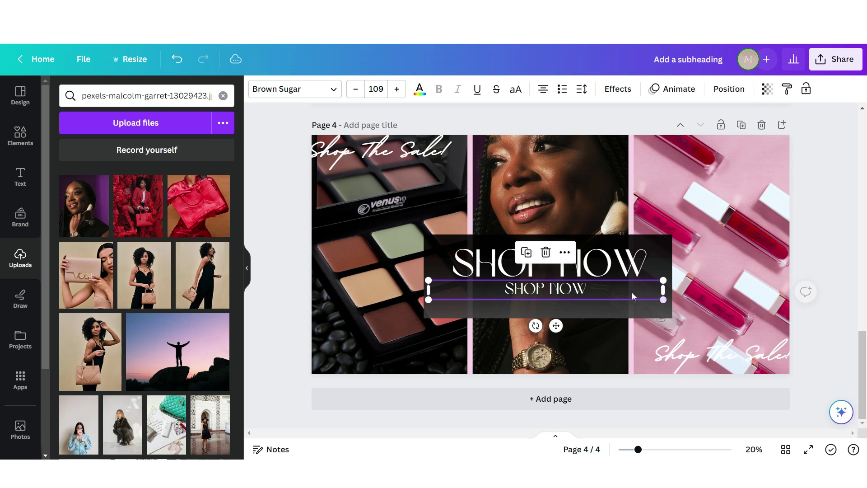
pyautogui.hotkey('ctrl', 'z')
pyautogui.hotkey('ctrl', 'z')
pyautogui.hotkey('ctrl', 'z')
pyautogui.hotkey('ctrl', 'z')
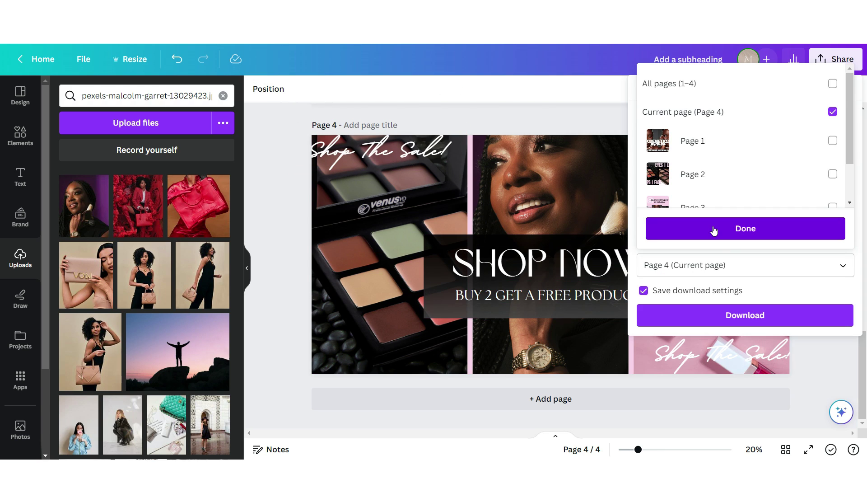
pyautogui.click(713, 230)
# Download page 4 and set the banner height to Adapt to first image
pyautogui.click(724, 314)
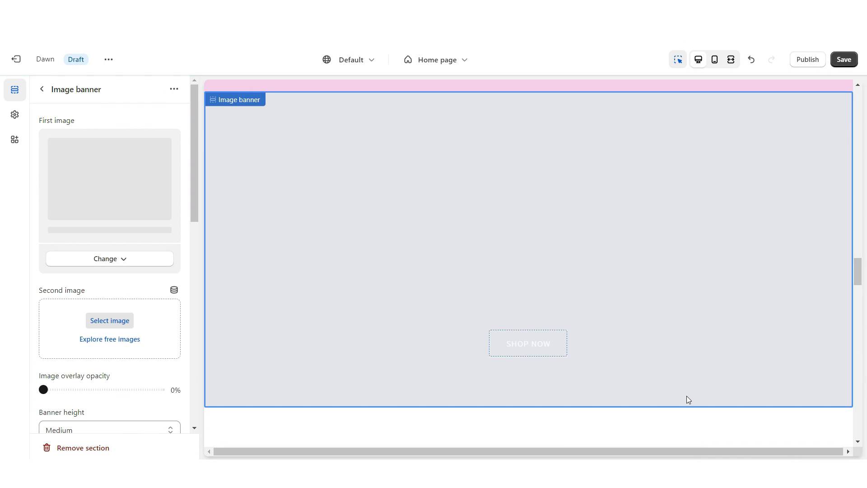
pyautogui.scroll(-5, 147, 213)
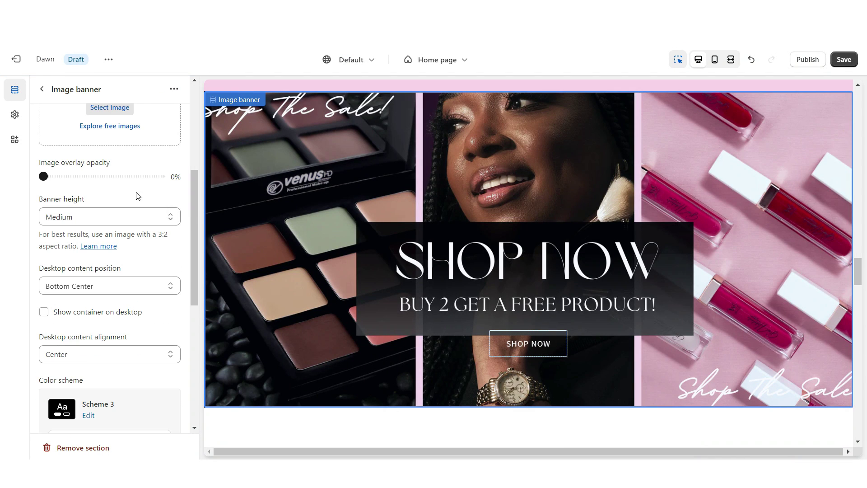
pyautogui.click(65, 214)
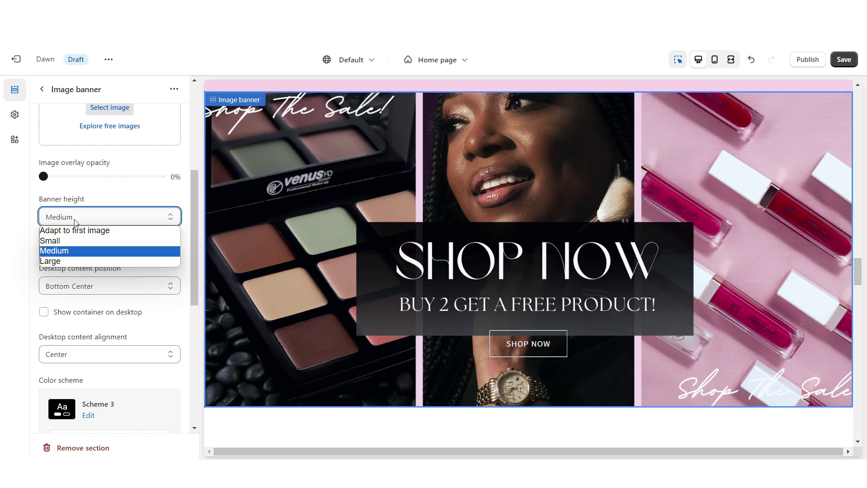
pyautogui.click(99, 229)
# Save the theme changes and preview the full storefront home page
pyautogui.hotkey('ctrl', 's')
pyautogui.hotkey('ctrl', 'shift', 'f')
pyautogui.scroll(10, 856, 410)
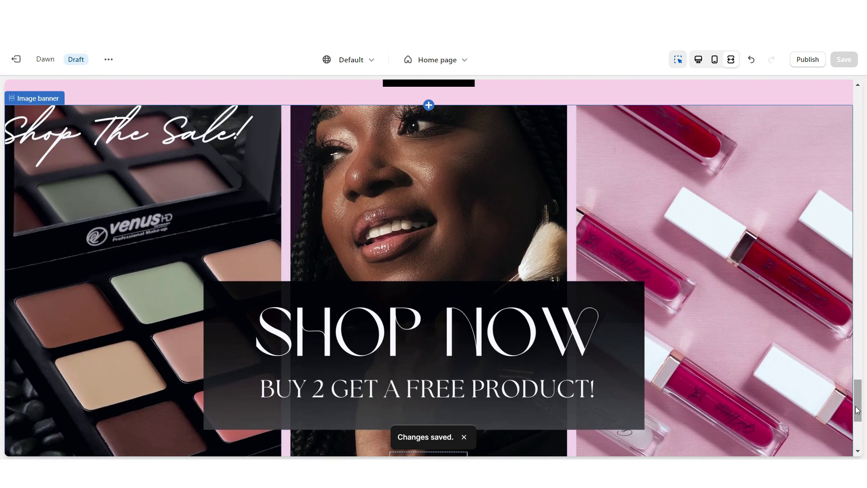
pyautogui.scroll(-5, 856, 409)
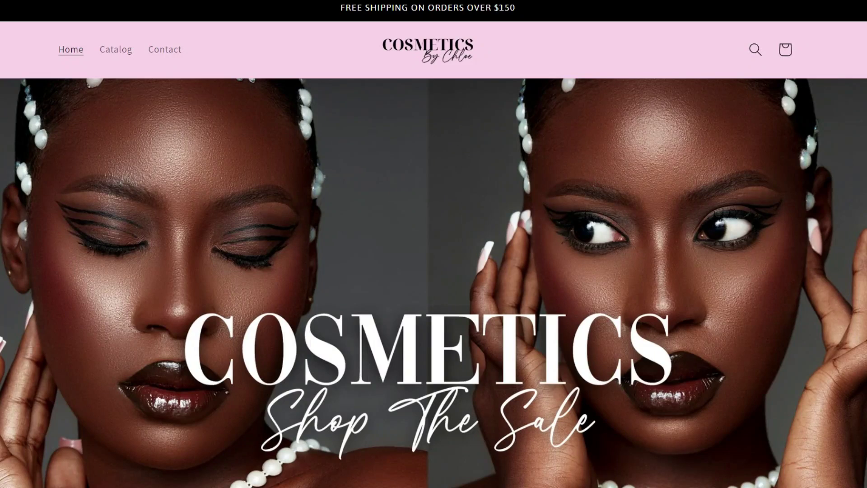
pyautogui.scroll(-15, 434, 244)
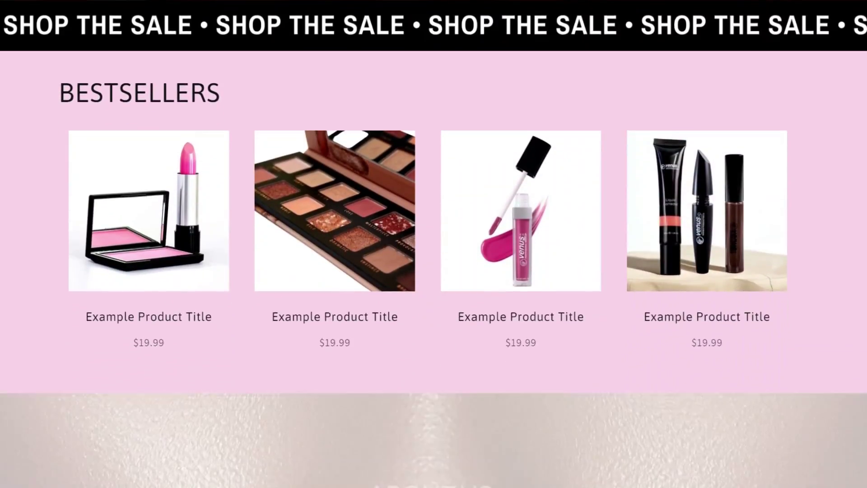
pyautogui.scroll(-20, 434, 244)
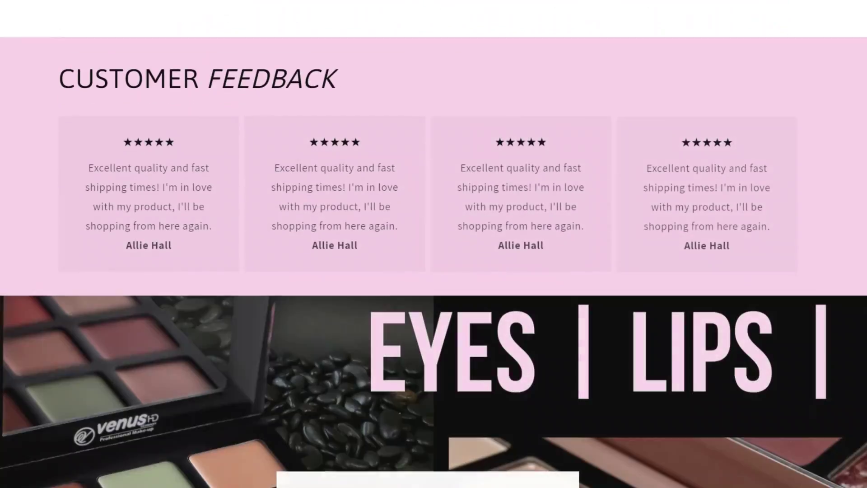